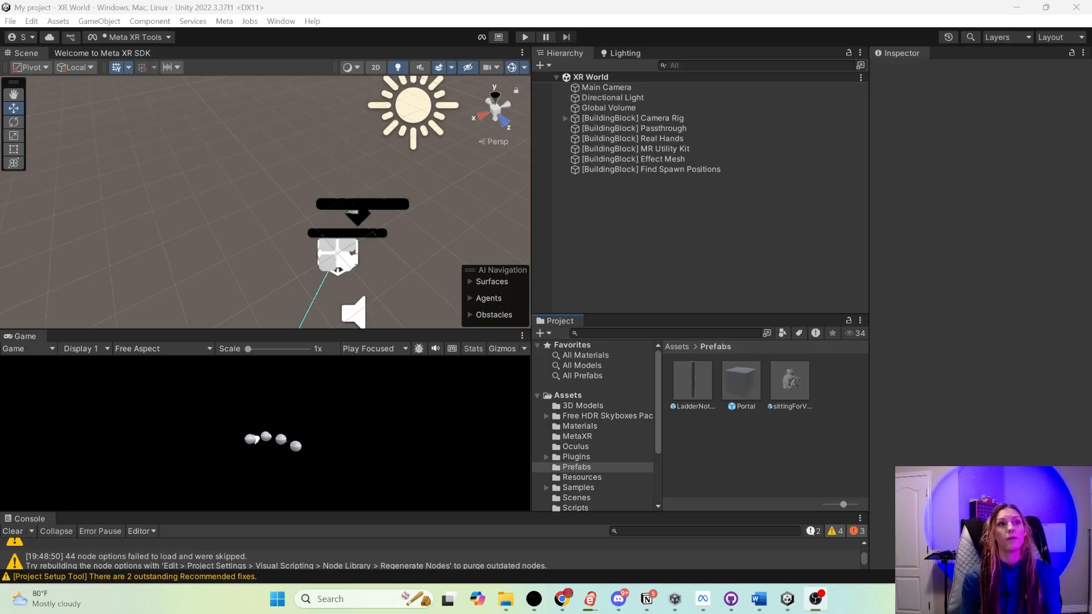
- Create a new scene named Home Space in the Scenes folder and open it
{"action": "left_click_drag", "start_coordinate": [593, 313], "coordinate": [594, 284]}
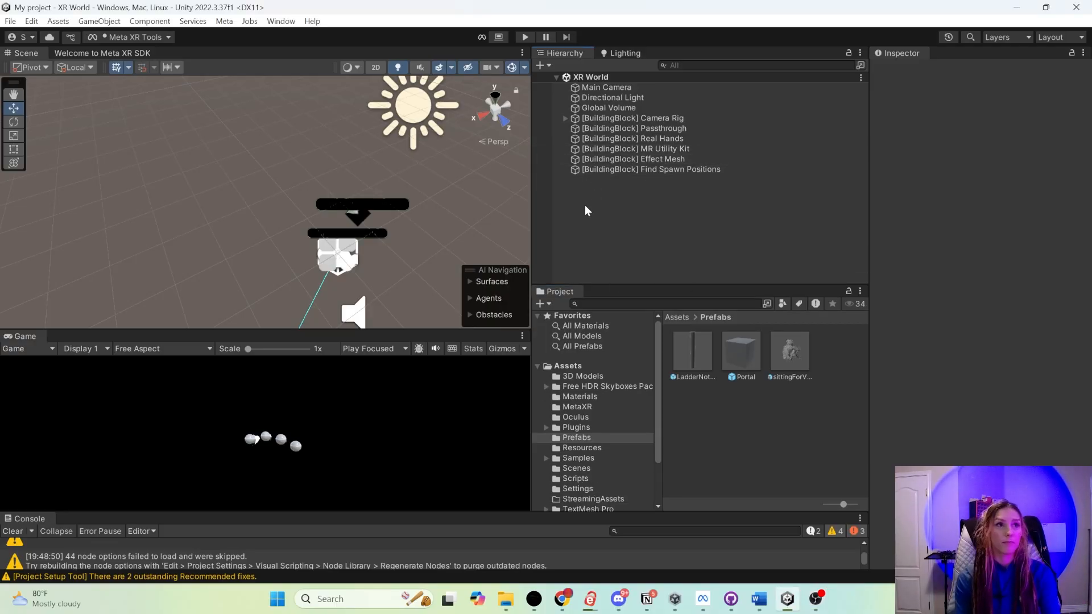
{"action": "scroll", "coordinate": [613, 459], "scroll_direction": "down", "scroll_amount": 2}
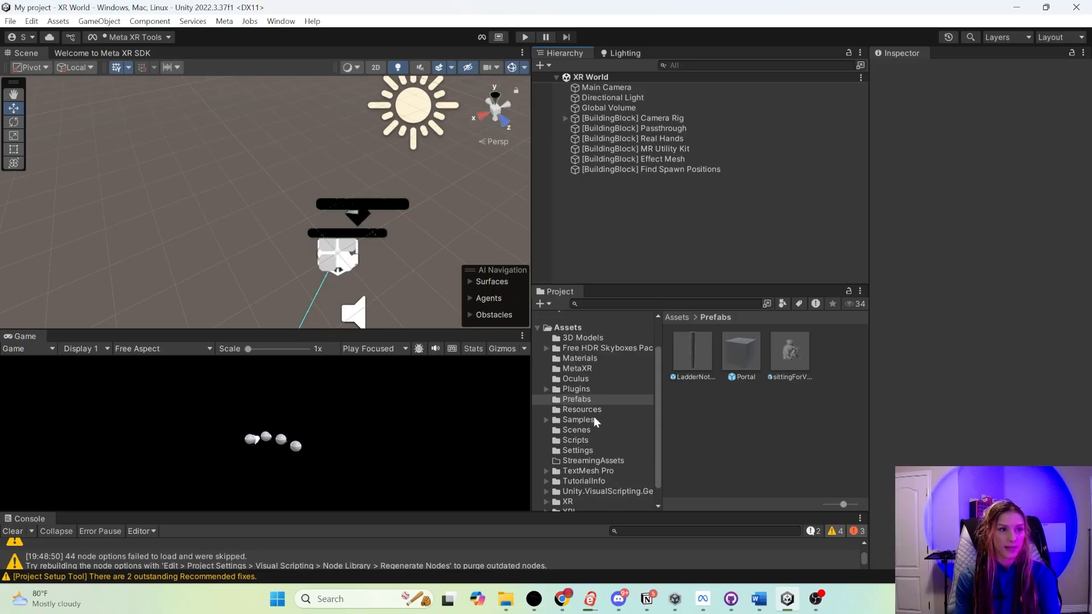
{"action": "left_click", "coordinate": [597, 430]}
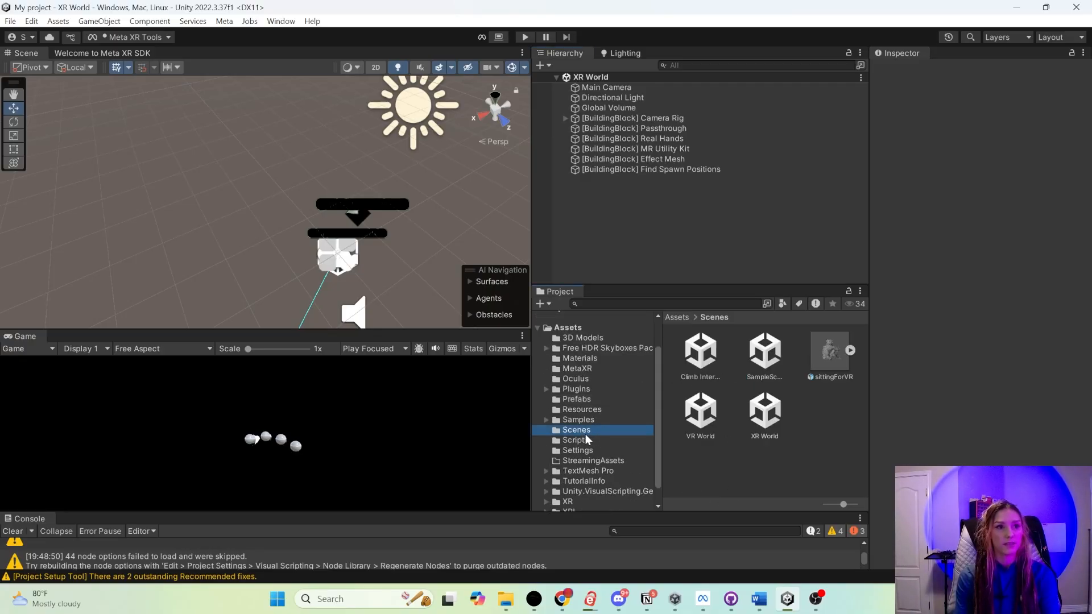
{"action": "right_click", "coordinate": [747, 476]}
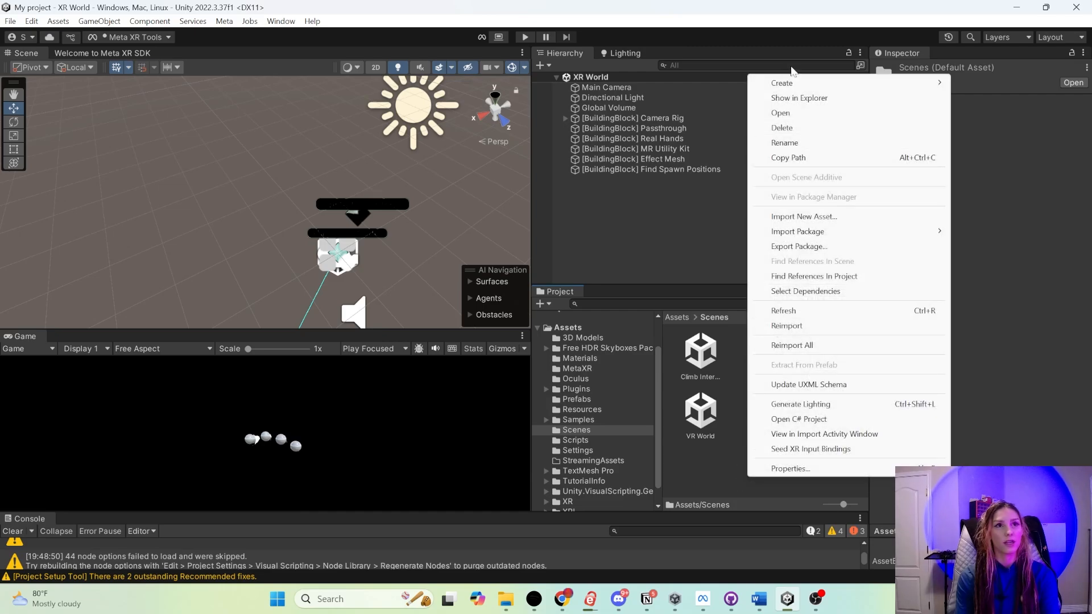
{"action": "mouse_move", "coordinate": [793, 82]}
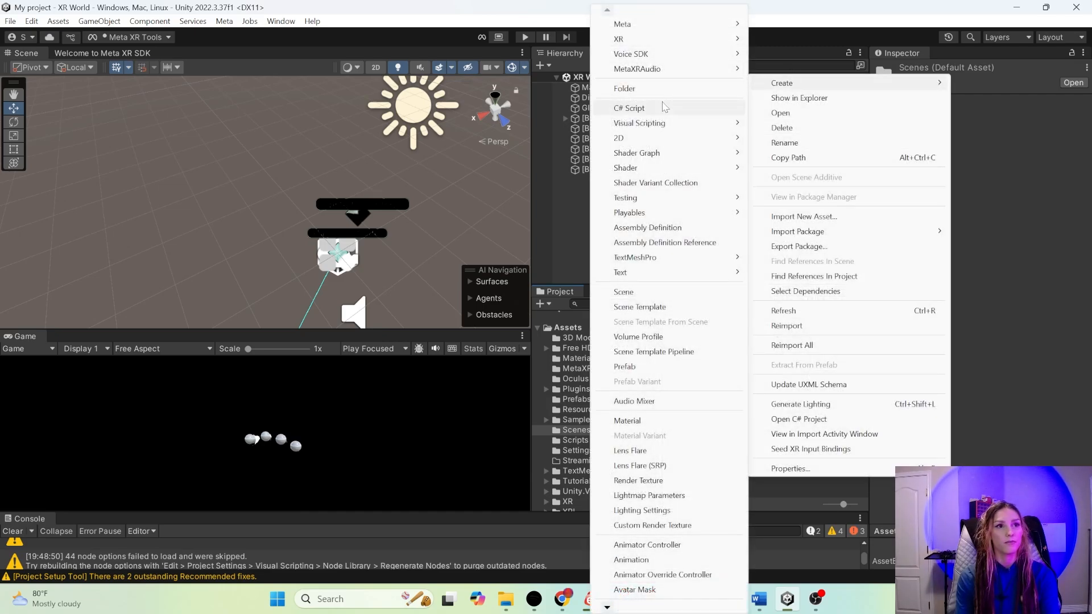
{"action": "left_click", "coordinate": [623, 291]}
{"action": "type", "text": "Hom"}
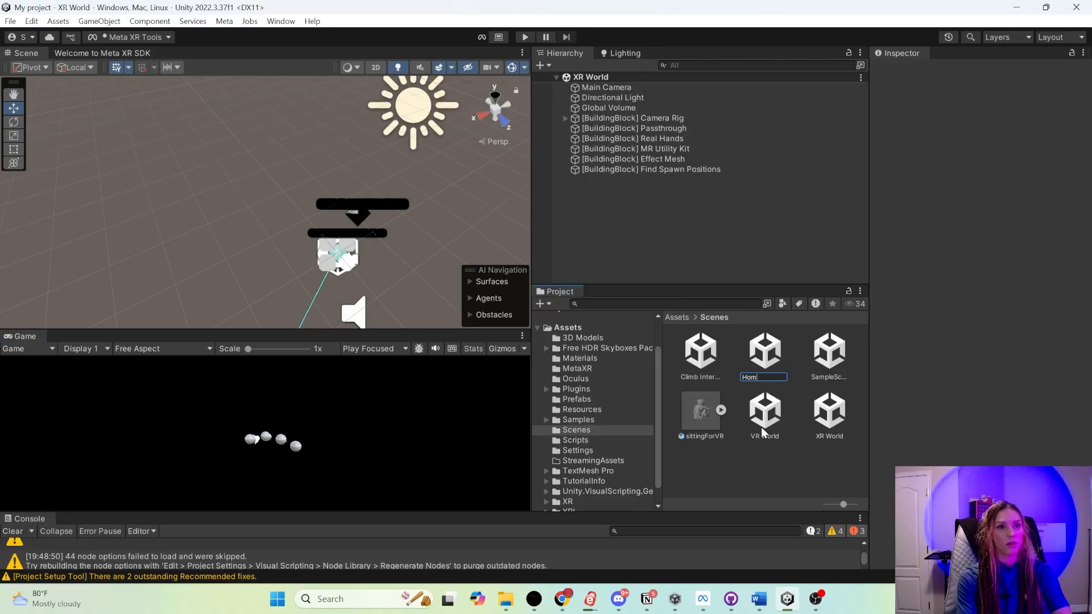
{"action": "type", "text": "e Space"}
{"action": "key", "text": "Return"}
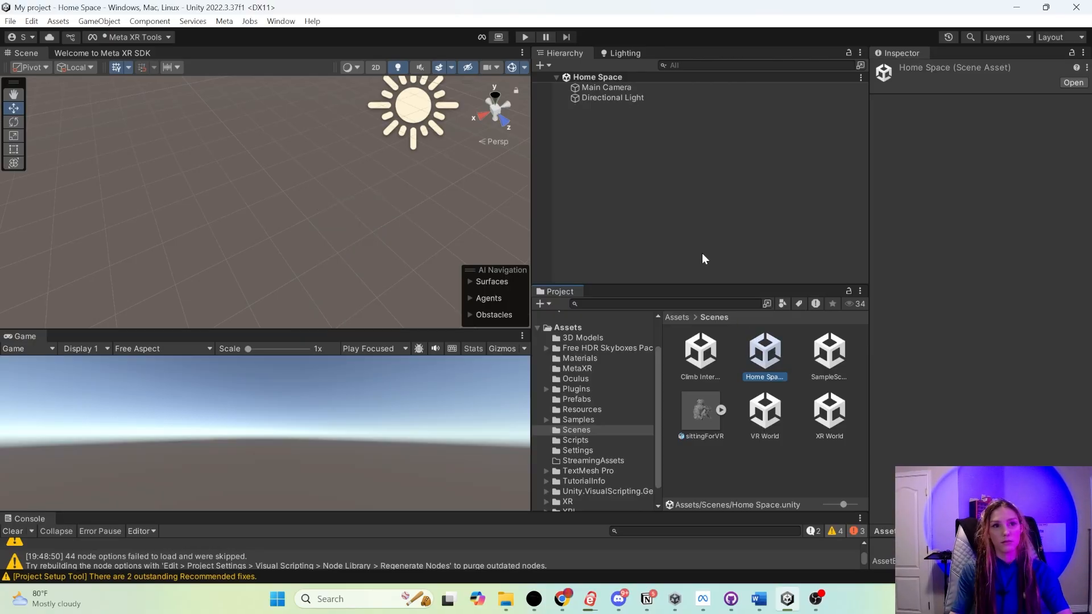
- Replace the Main Camera with the Camera Rig, Interactions and Hand Tracking building blocks in the Home Space scene
{"action": "left_click", "coordinate": [597, 88]}
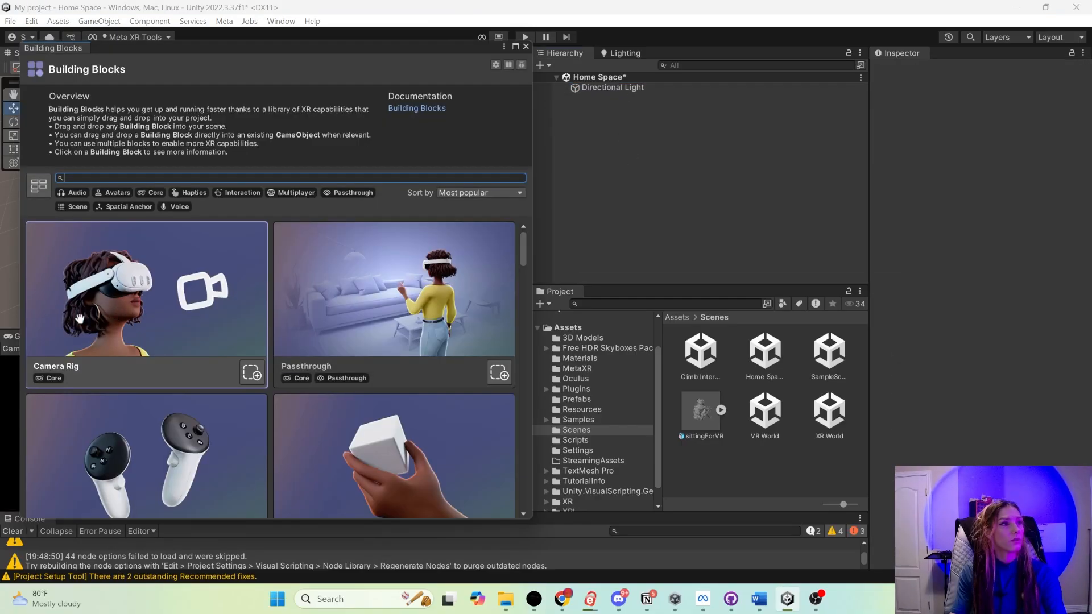
{"action": "left_click_drag", "start_coordinate": [117, 334], "coordinate": [678, 148]}
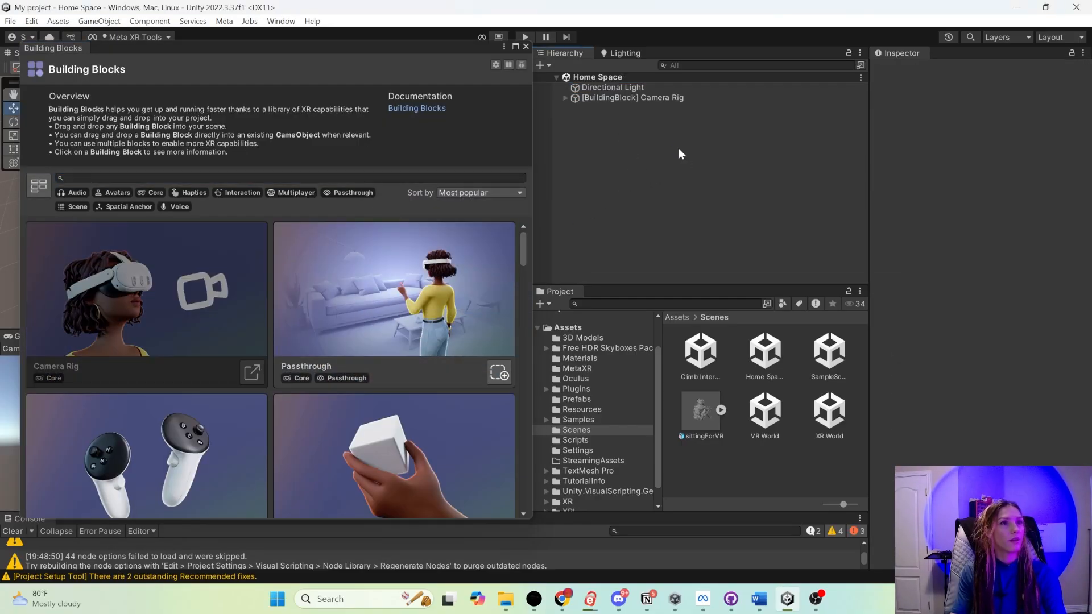
{"action": "scroll", "coordinate": [153, 405], "scroll_direction": "down", "scroll_amount": 4}
{"action": "left_click_drag", "start_coordinate": [153, 406], "coordinate": [765, 134]}
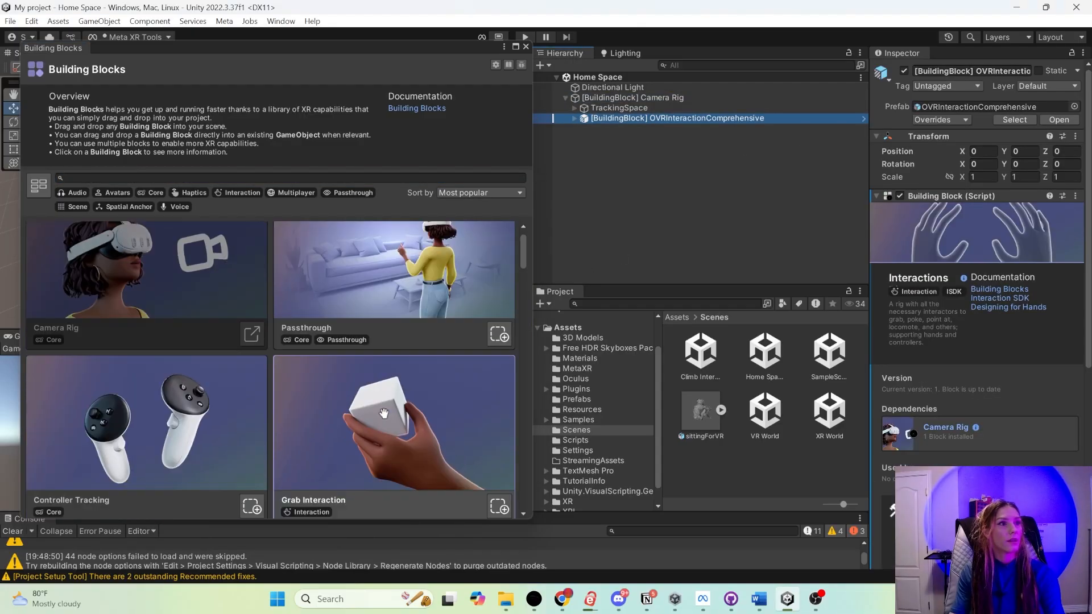
{"action": "left_click_drag", "start_coordinate": [161, 385], "coordinate": [682, 181]}
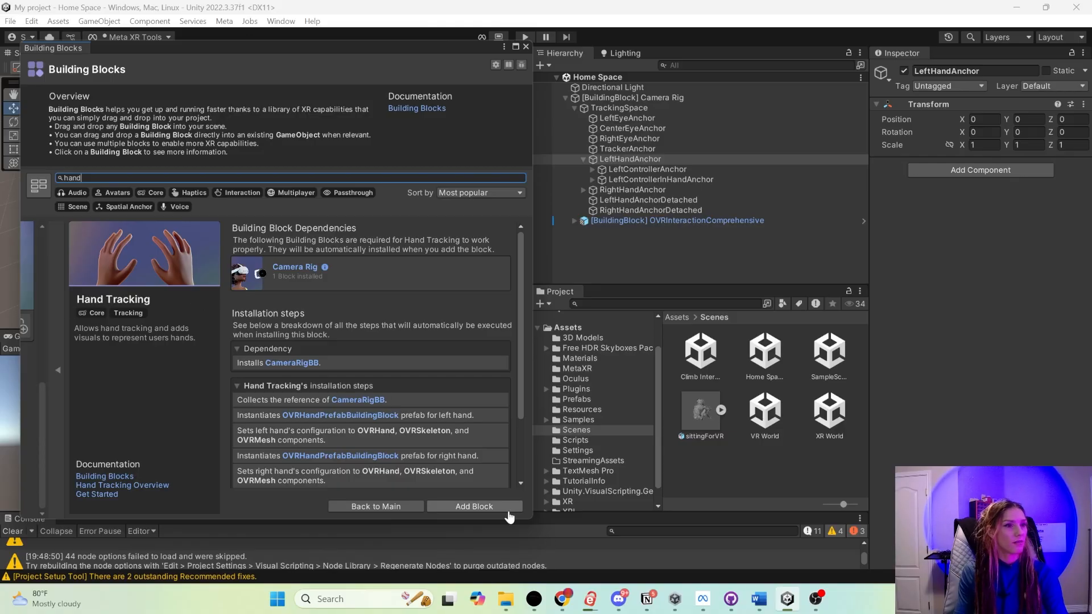
{"action": "left_click", "coordinate": [505, 508]}
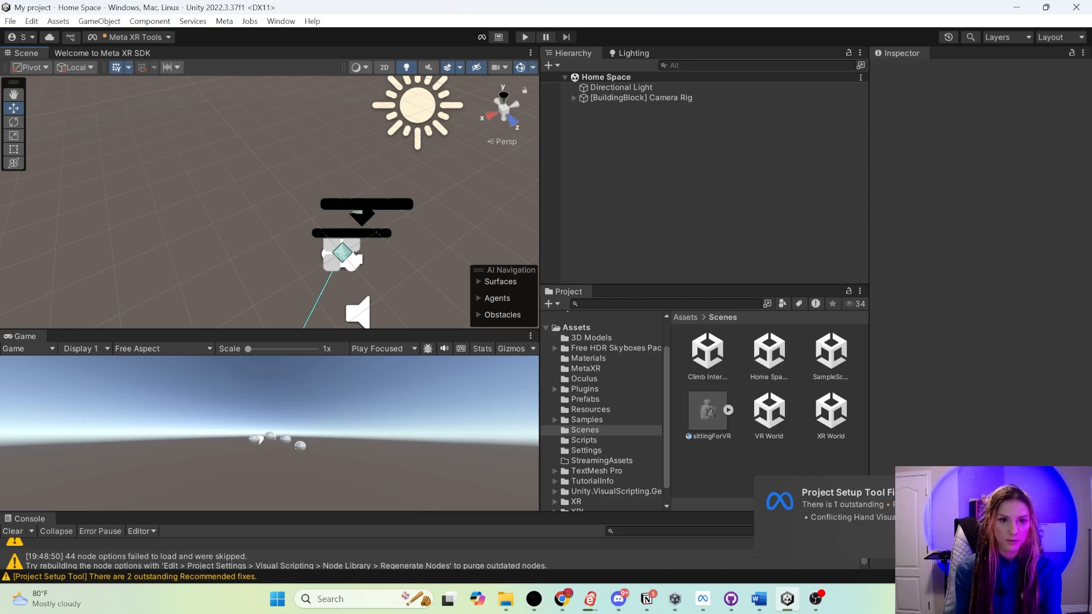
- Enlarge the console area and open the Meta XR Project Setup Tool
{"action": "left_click_drag", "start_coordinate": [188, 511], "coordinate": [189, 467]}
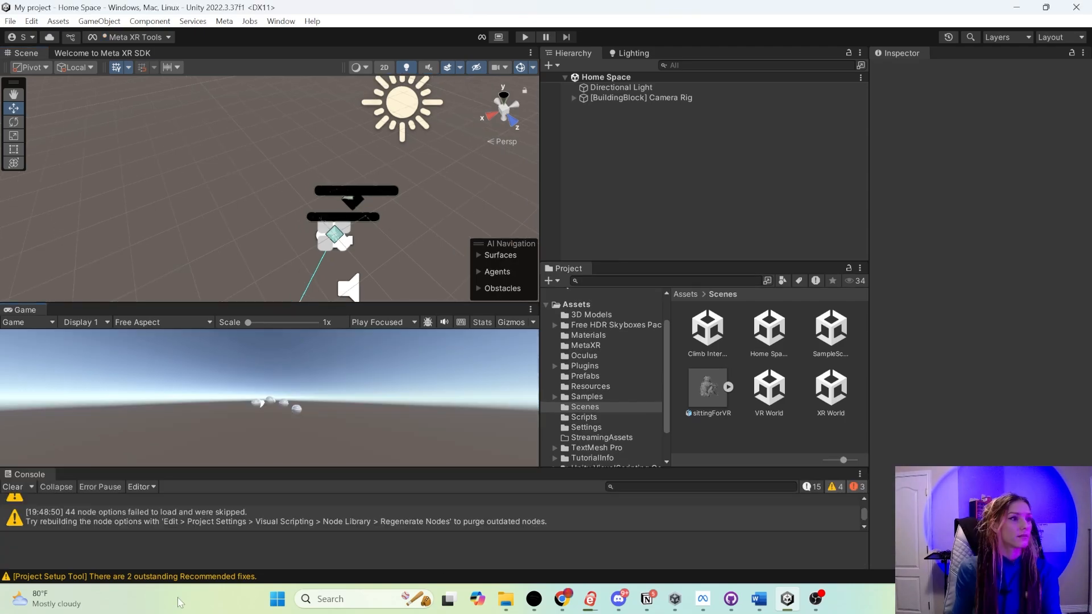
{"action": "left_click", "coordinate": [104, 35]}
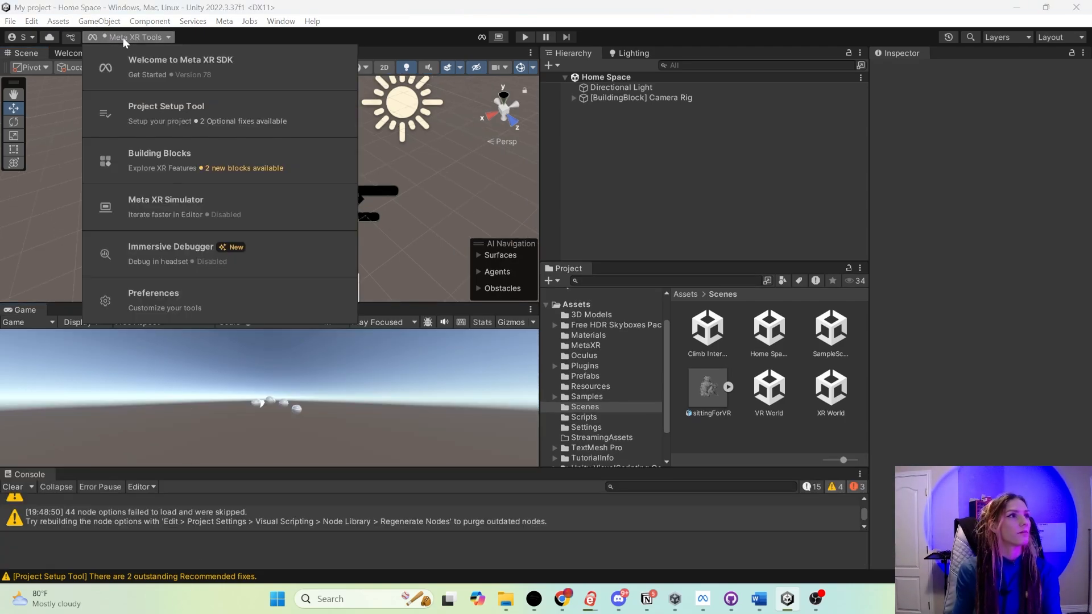
{"action": "left_click", "coordinate": [175, 118]}
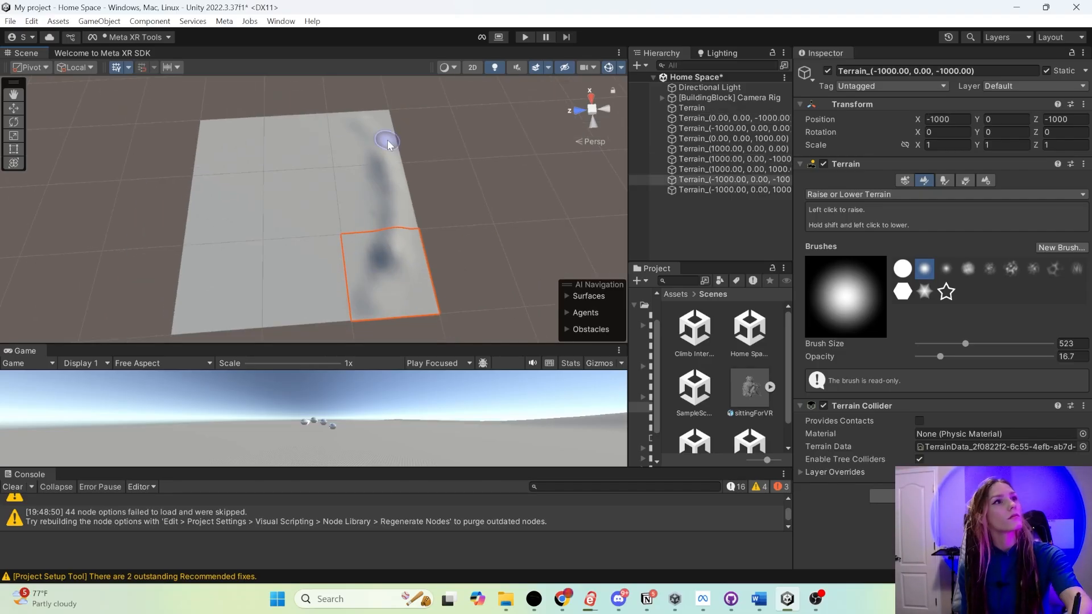
- Raise a ring of mountains around the outer edge of the terrain tiles with Raise or Lower Terrain, varying the brush shapes
{"action": "left_click_drag", "start_coordinate": [392, 125], "coordinate": [206, 161]}
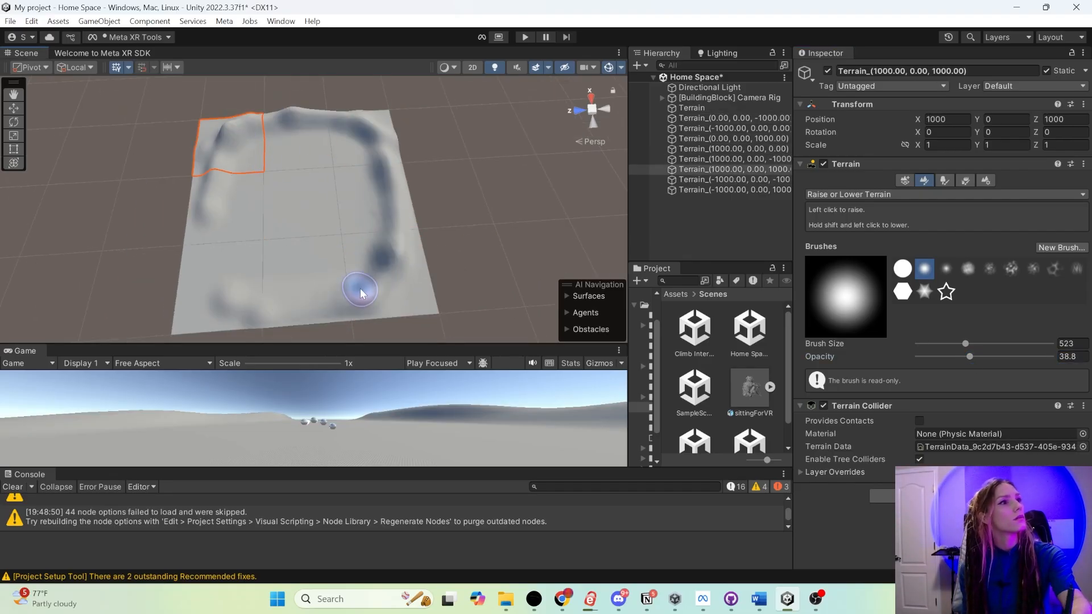
{"action": "mouse_move", "coordinate": [366, 288]}
{"action": "left_mouse_down"}
{"action": "mouse_move", "coordinate": [390, 251]}
{"action": "mouse_move", "coordinate": [378, 258]}
{"action": "mouse_move", "coordinate": [297, 188]}
{"action": "left_mouse_up"}
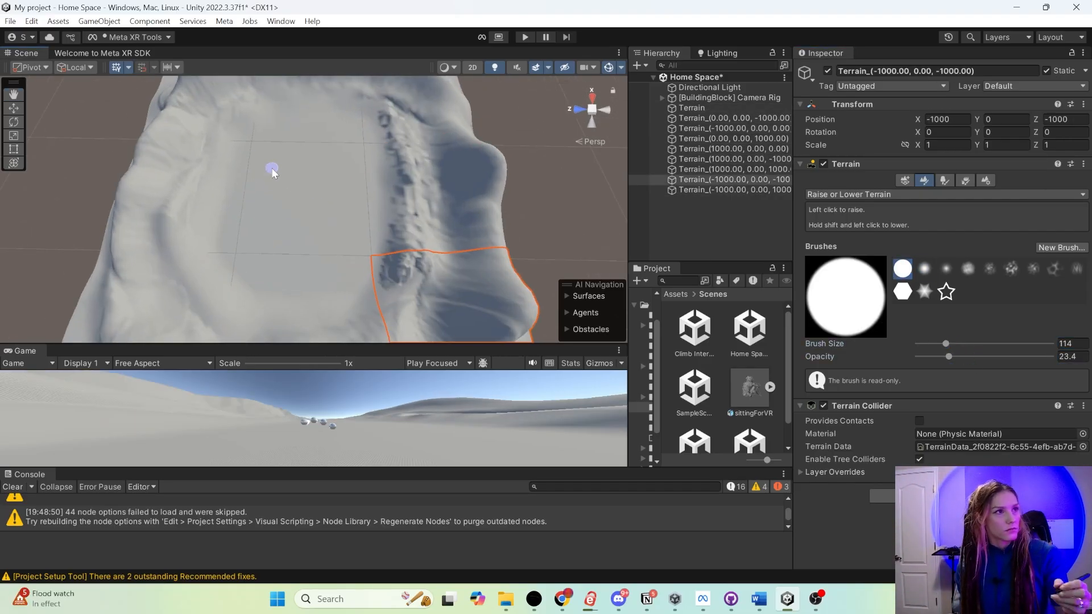
{"action": "left_click", "coordinate": [924, 268]}
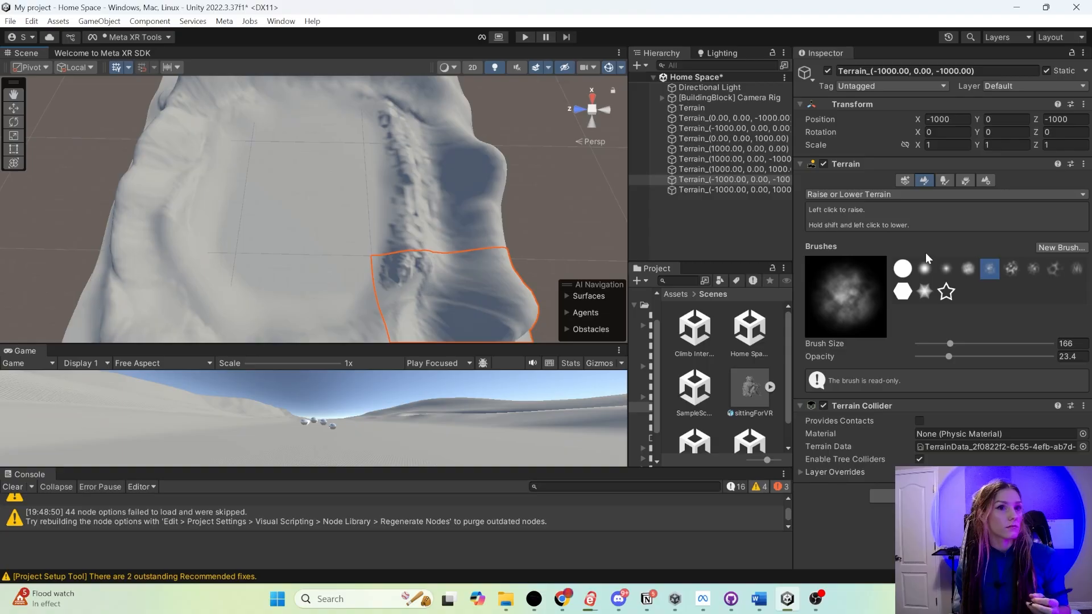
{"action": "left_click", "coordinate": [902, 291]}
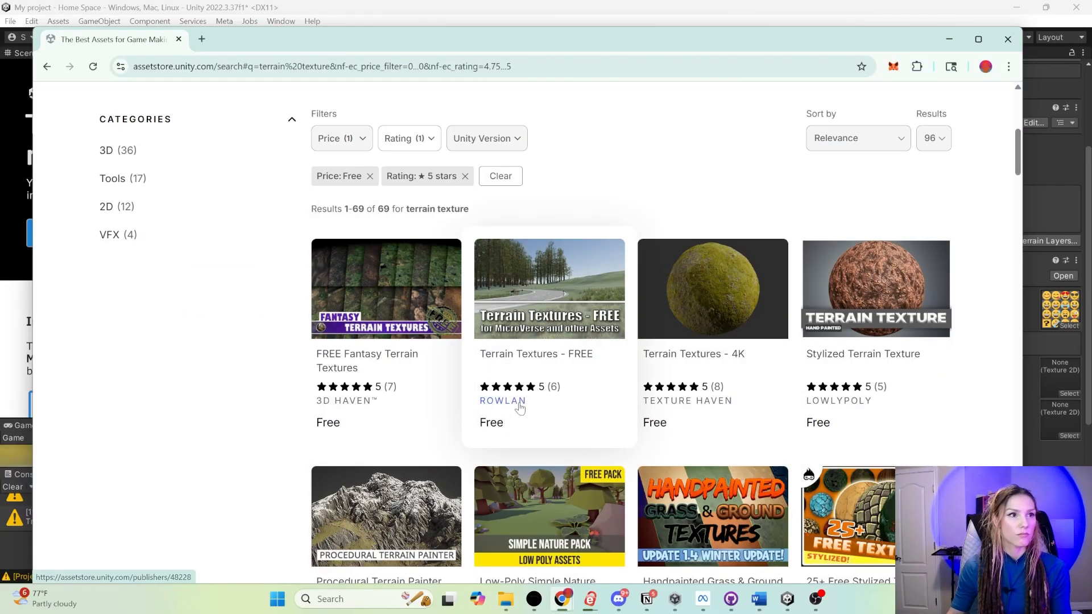
- Import the free Asset Store package Terrain Textures - FREE, leaving out the Gravel 01 to 06 PNG and prefab files
{"action": "left_click", "coordinate": [517, 401]}
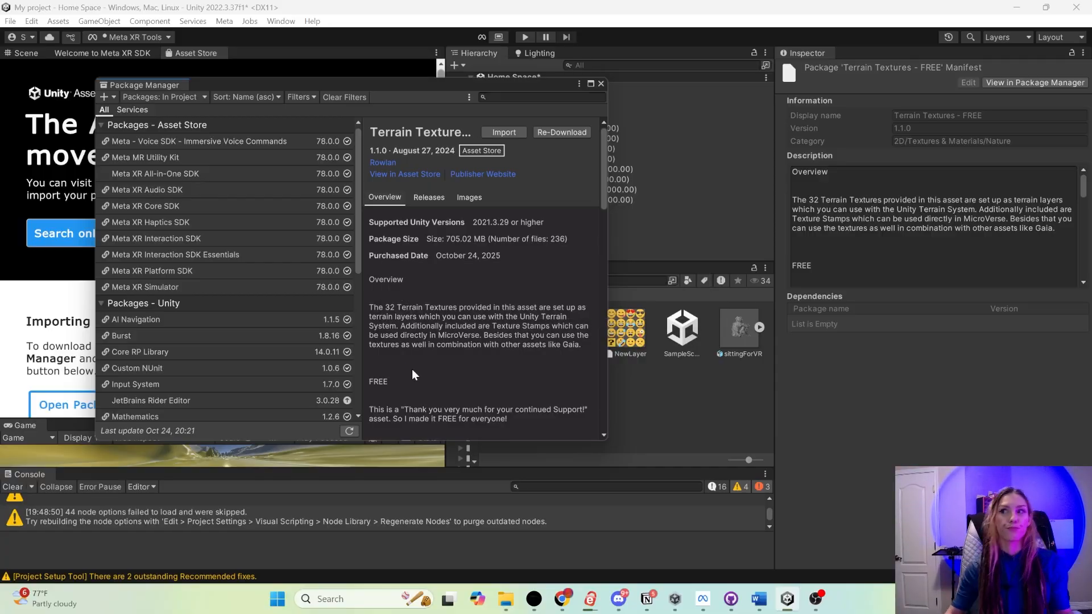
{"action": "left_click", "coordinate": [504, 132]}
{"action": "scroll", "coordinate": [659, 341], "scroll_direction": "down", "scroll_amount": 10}
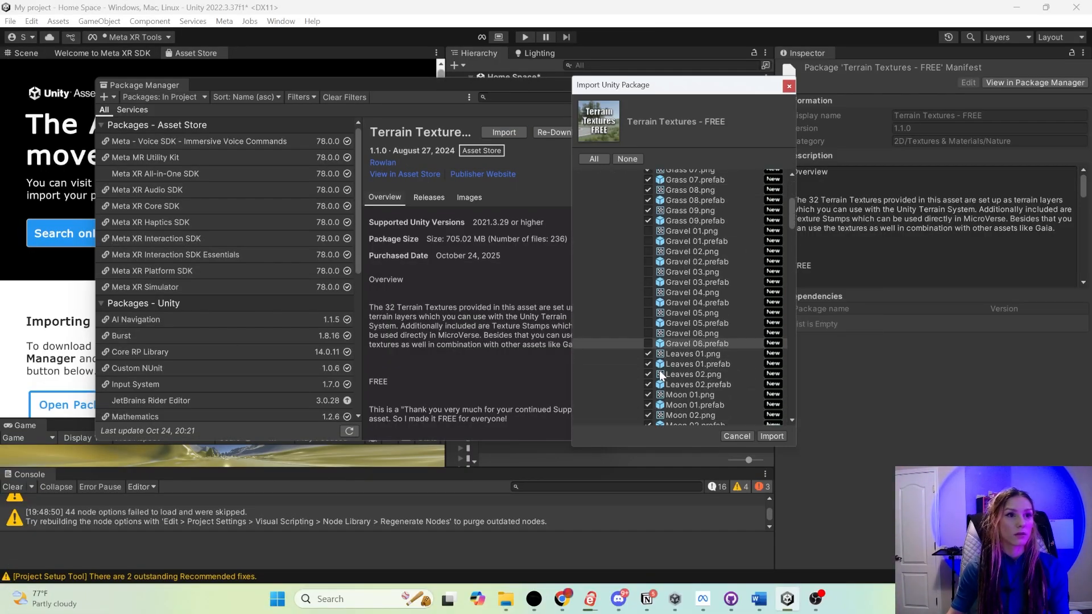
{"action": "scroll", "coordinate": [659, 371], "scroll_direction": "down", "scroll_amount": 15}
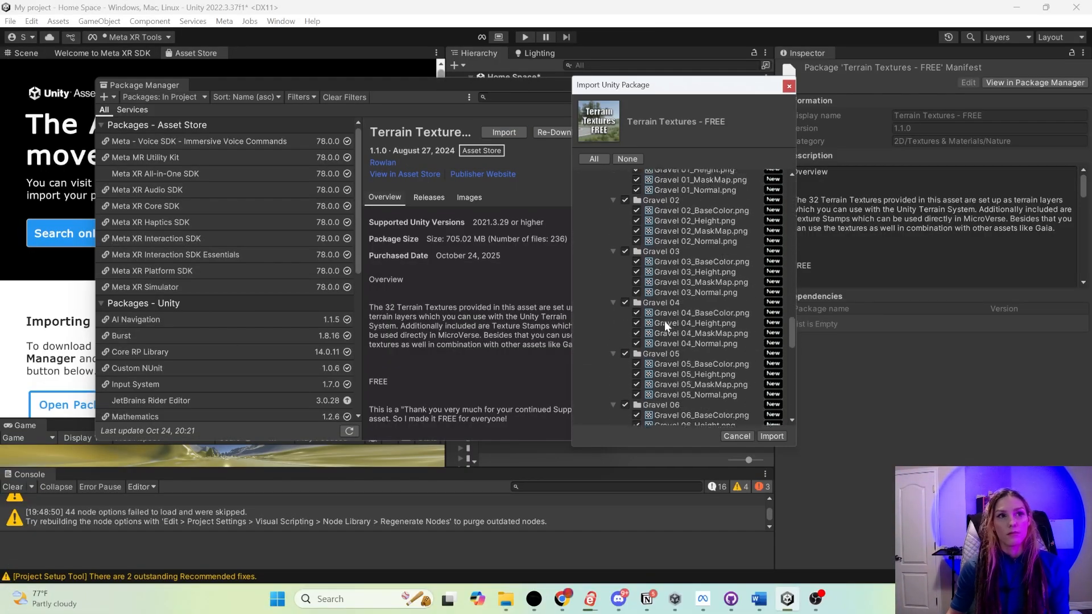
{"action": "scroll", "coordinate": [622, 277], "scroll_direction": "up", "scroll_amount": 1}
{"action": "left_click", "coordinate": [772, 437]}
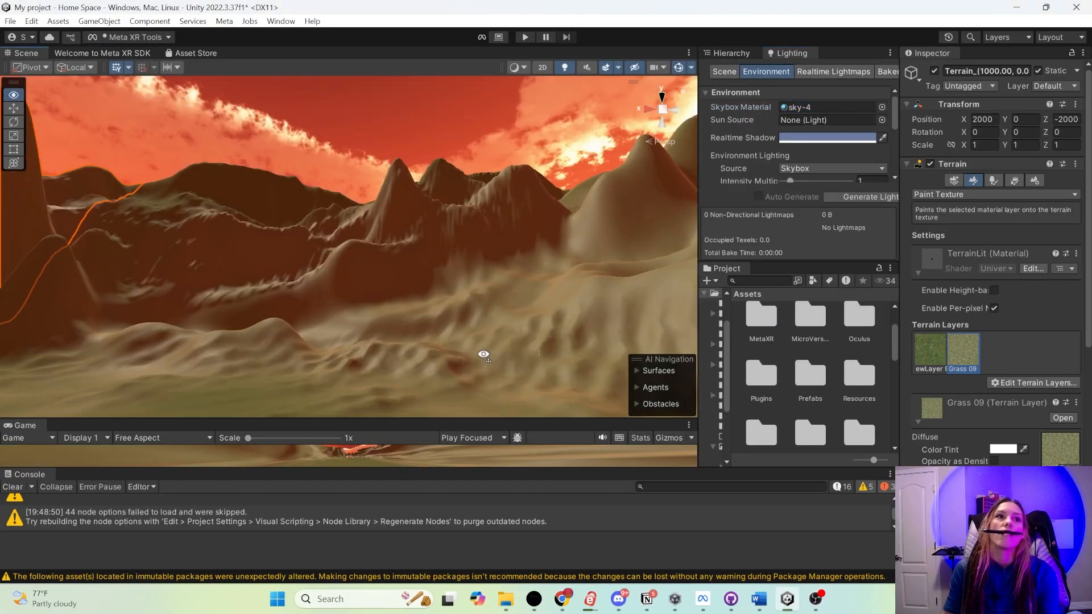
- Try sky-4 as the skybox material and adjust the tint color of the sky-2 1 skybox material
{"action": "left_click", "coordinate": [881, 107]}
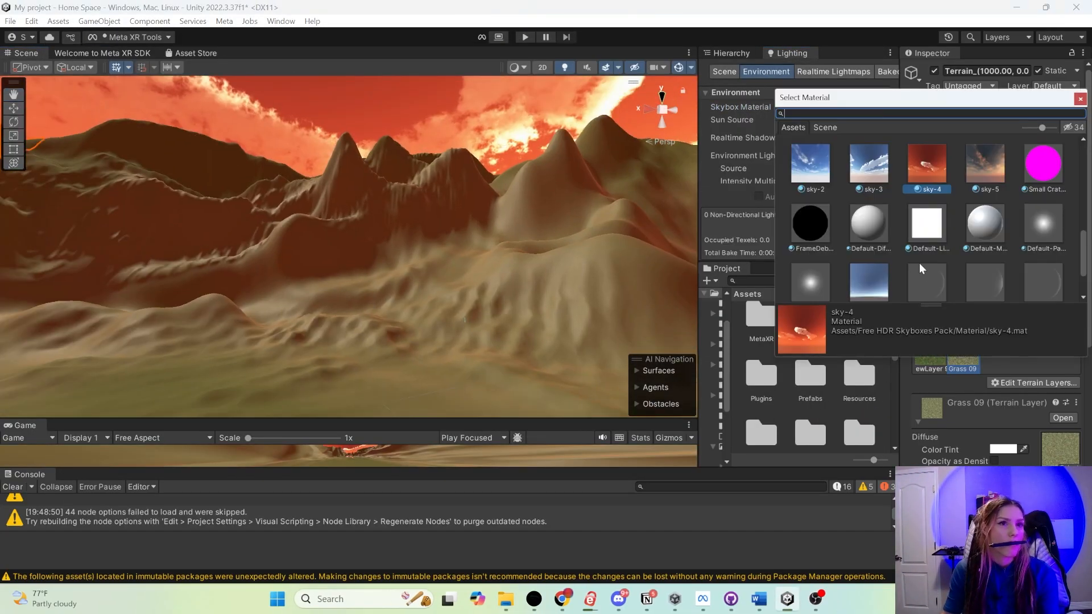
{"action": "scroll", "coordinate": [955, 261], "scroll_direction": "down", "scroll_amount": 3}
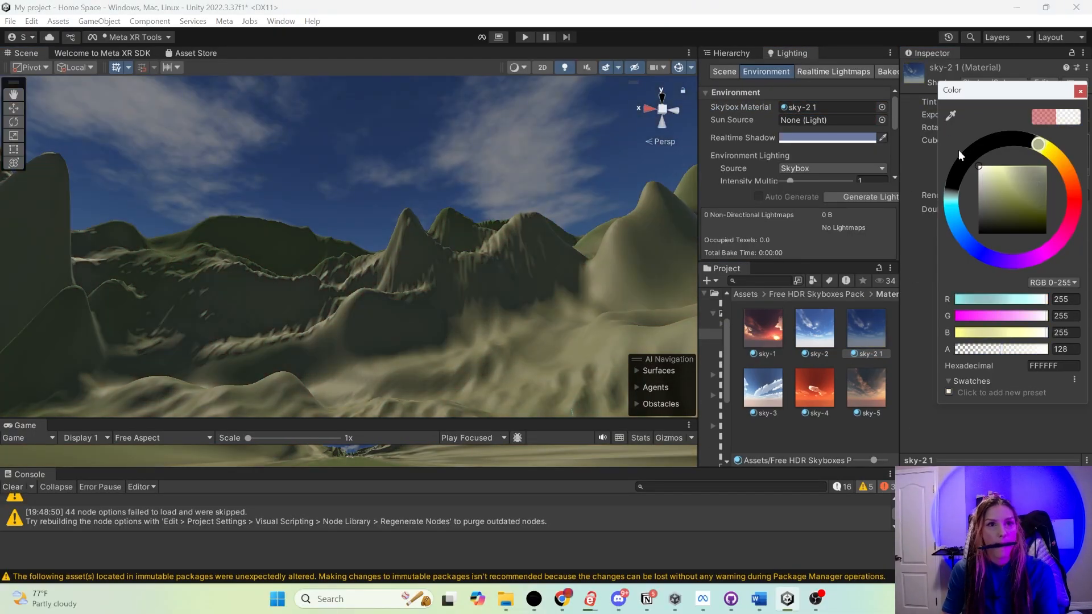
{"action": "left_click_drag", "start_coordinate": [957, 149], "coordinate": [975, 255]}
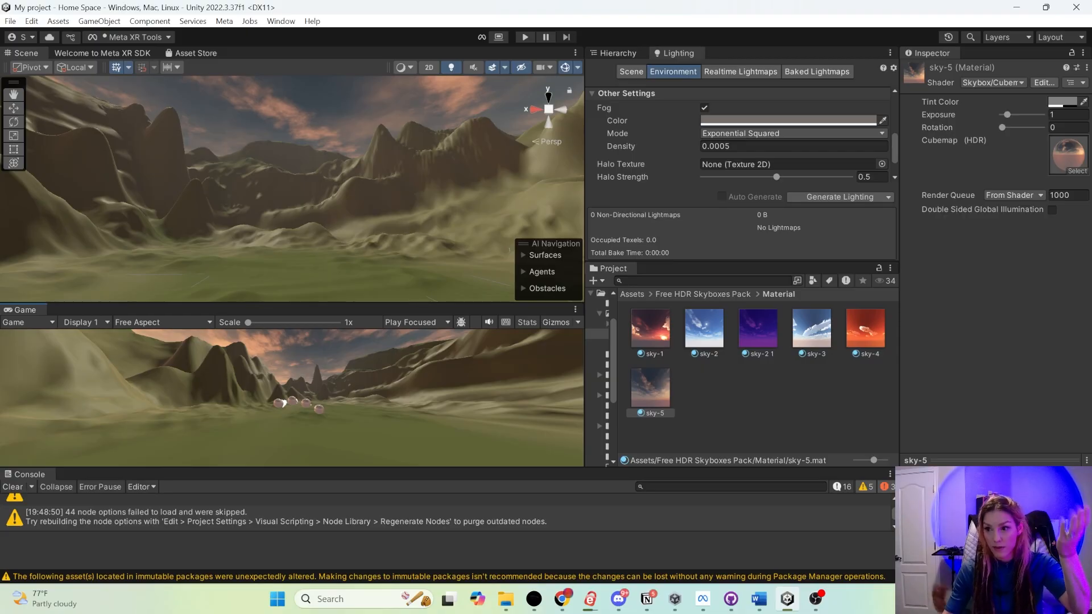
- Switch to GitHub Desktop and open the current repository selector
{"action": "key", "text": "alt+Tab"}
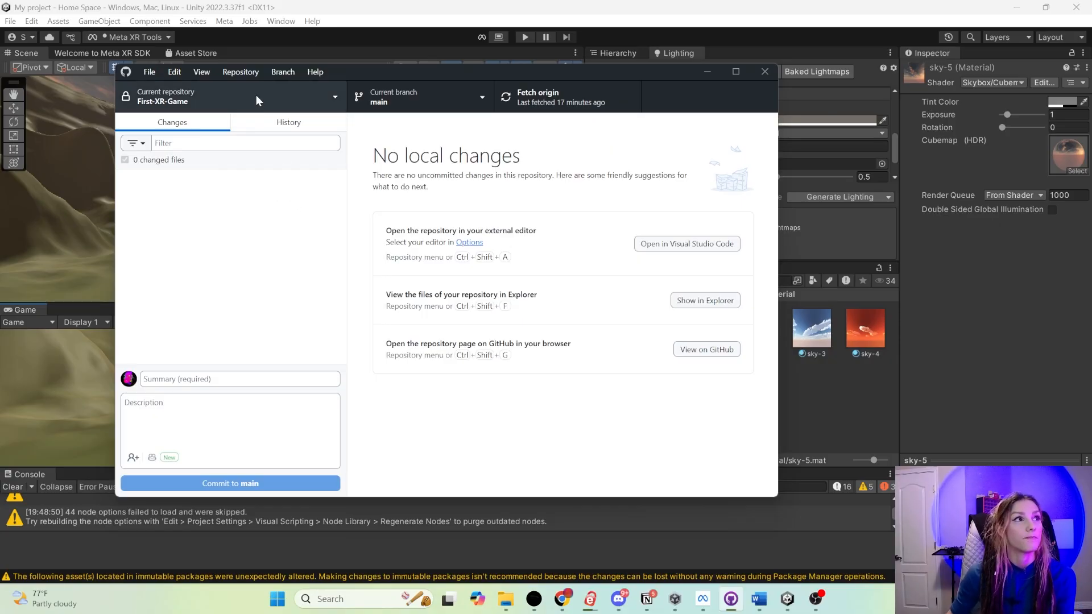
{"action": "left_click", "coordinate": [255, 97]}
{"action": "type", "text": "C"}
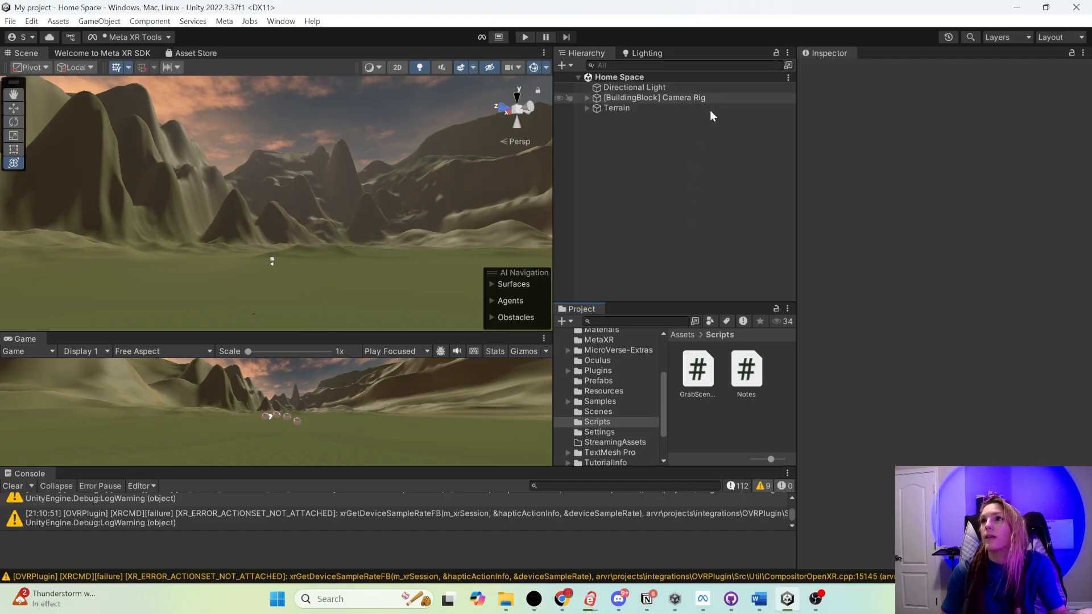
- Create an empty object named User Interface in the Home Space scene
{"action": "right_click", "coordinate": [614, 142]}
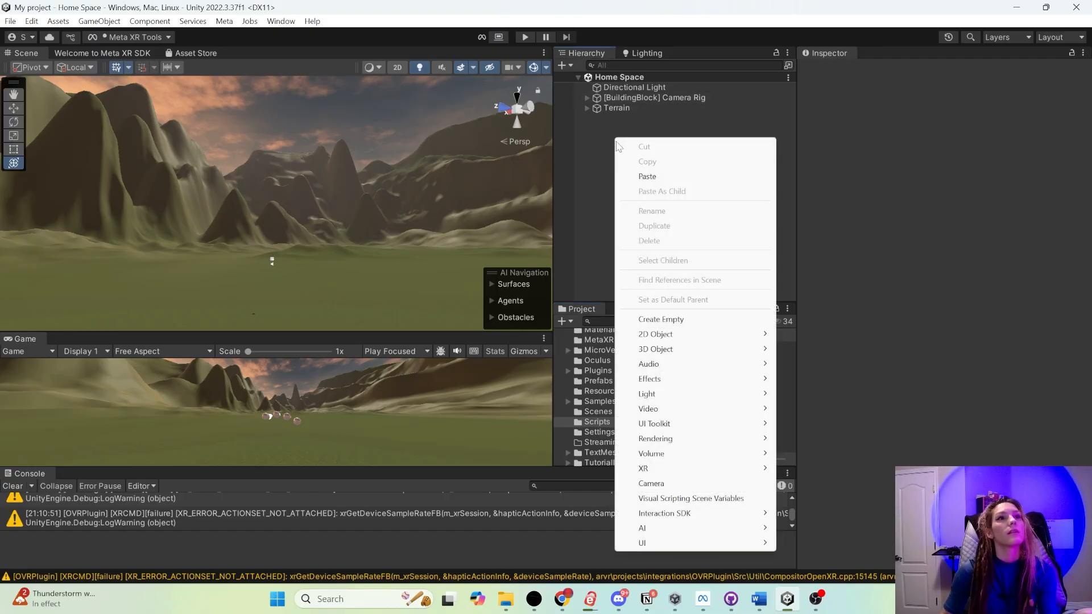
{"action": "left_click", "coordinate": [704, 321]}
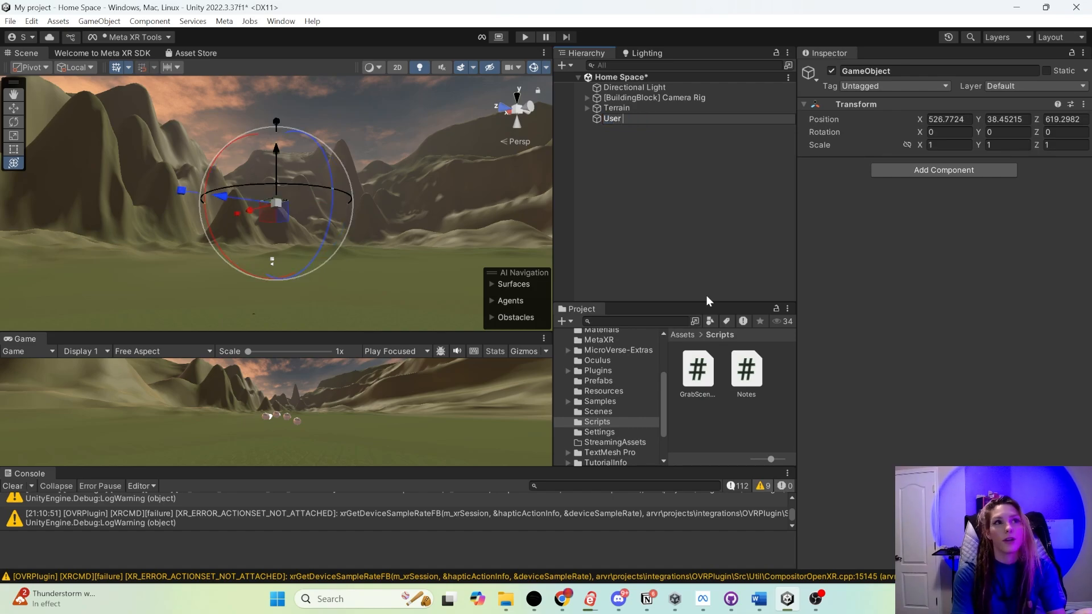
{"action": "type", "text": "User Inter"}
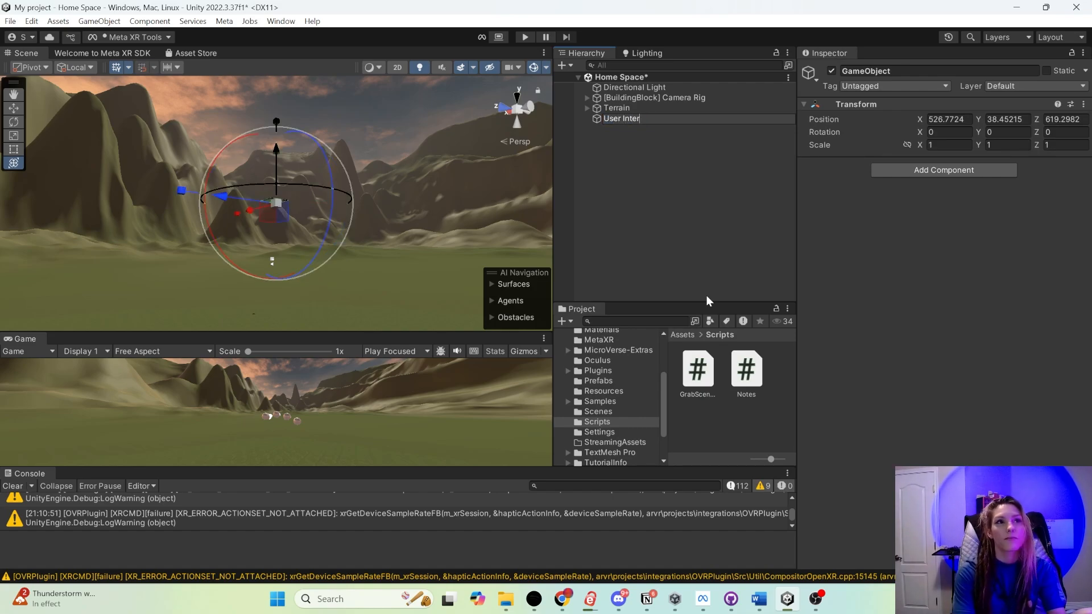
{"action": "type", "text": "face"}
{"action": "key", "text": "Return"}
- Add a UI Canvas as a child of User Interface and set its Render Mode to World Space
{"action": "right_click", "coordinate": [618, 118]}
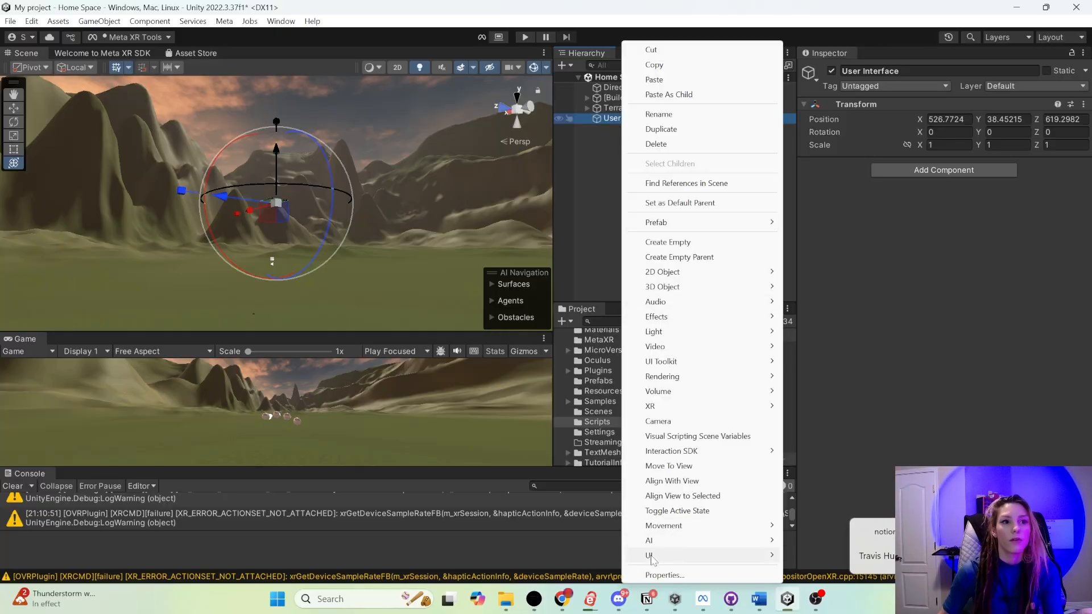
{"action": "mouse_move", "coordinate": [649, 556]}
{"action": "left_click", "coordinate": [817, 521]}
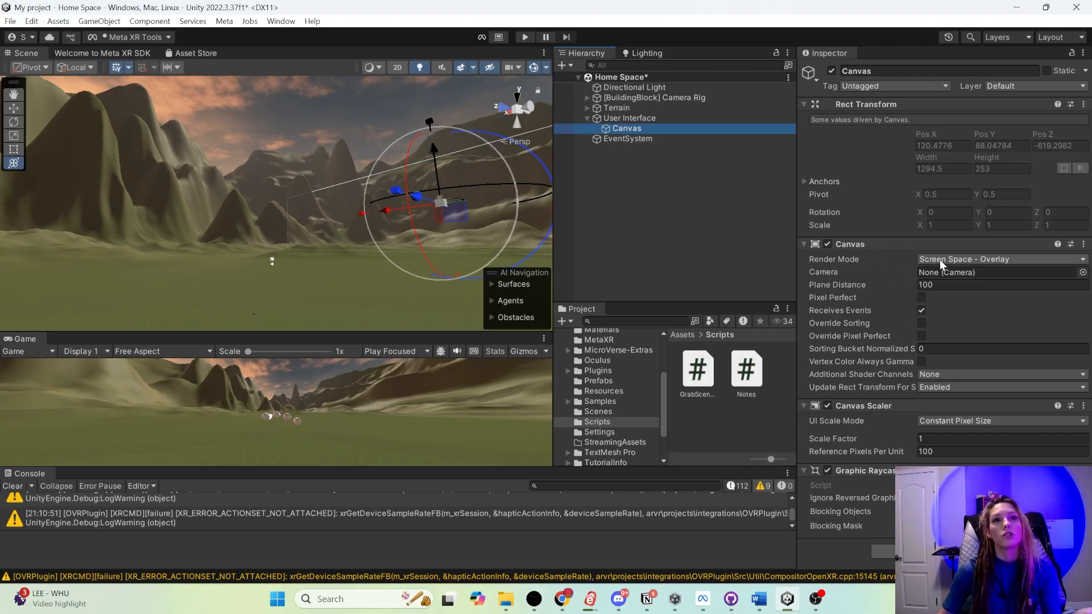
{"action": "left_click", "coordinate": [974, 262]}
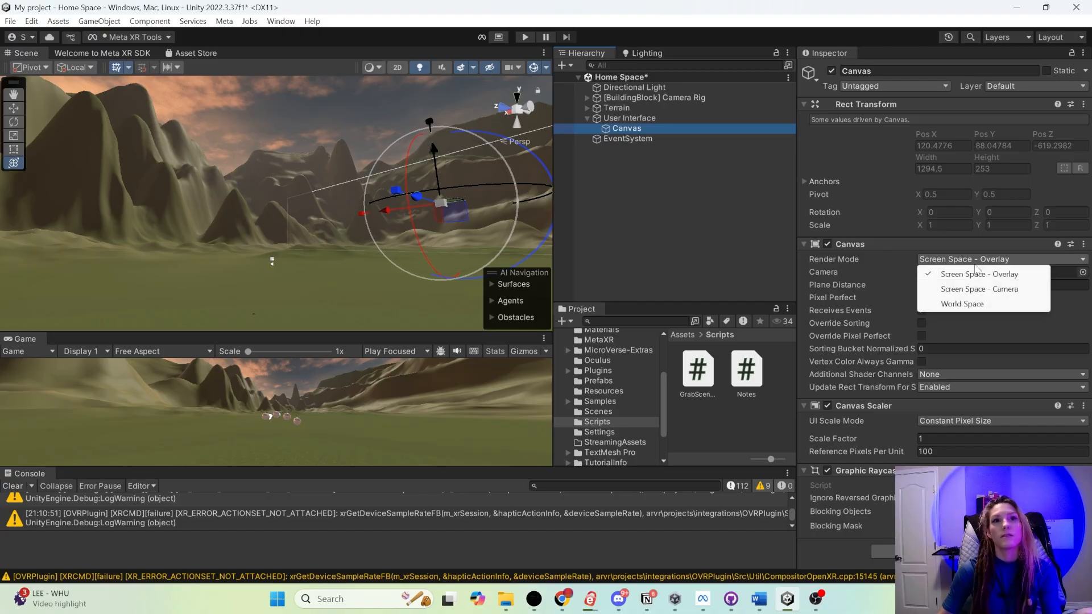
{"action": "left_click", "coordinate": [962, 304]}
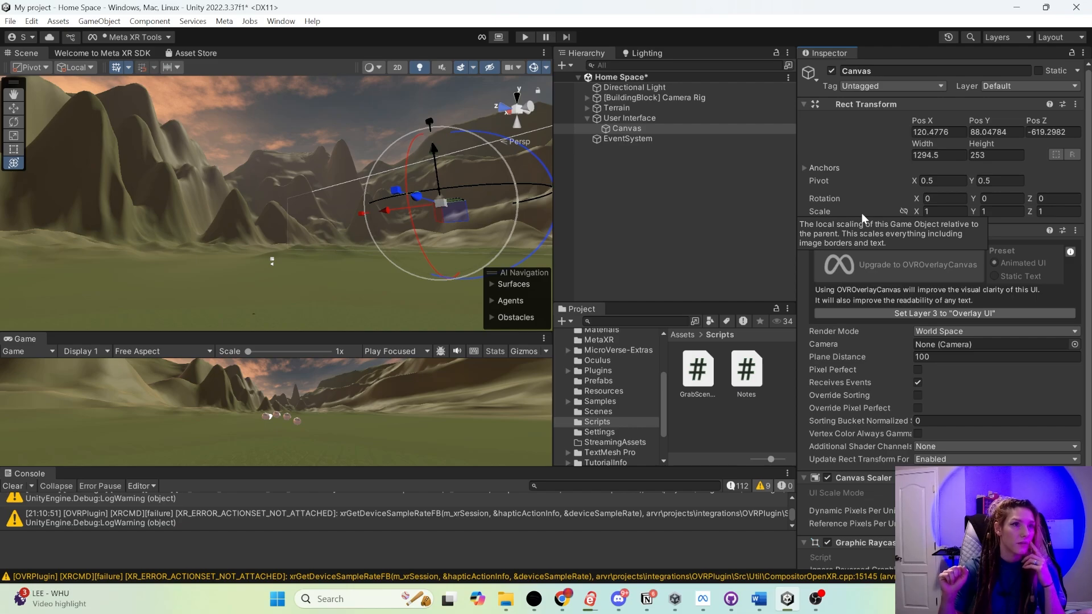
- Add a UI Panel as a child of the Canvas
{"action": "right_click", "coordinate": [613, 133]}
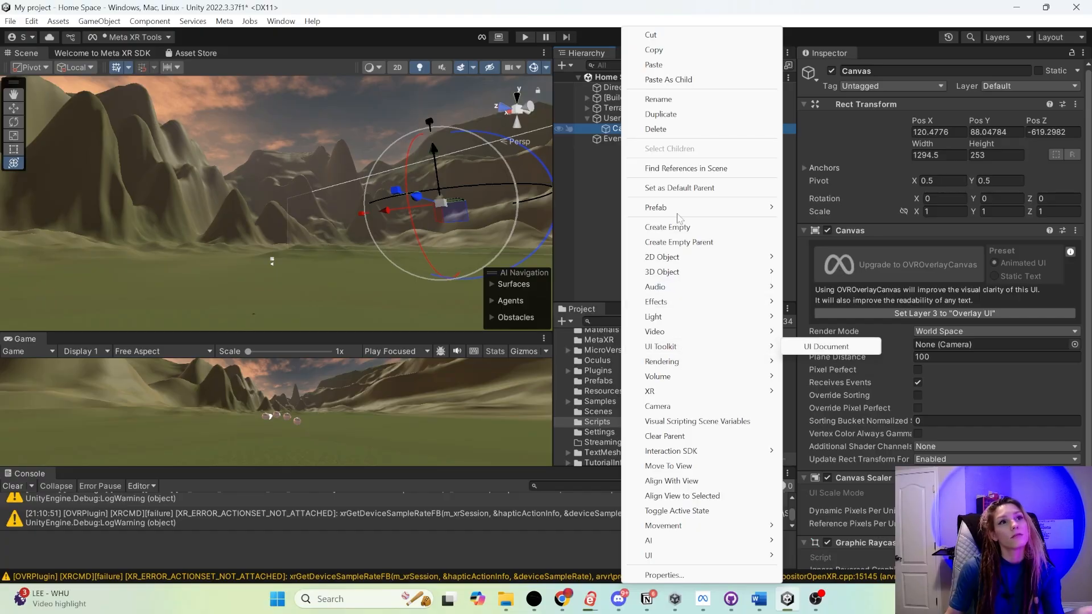
{"action": "mouse_move", "coordinate": [719, 557]}
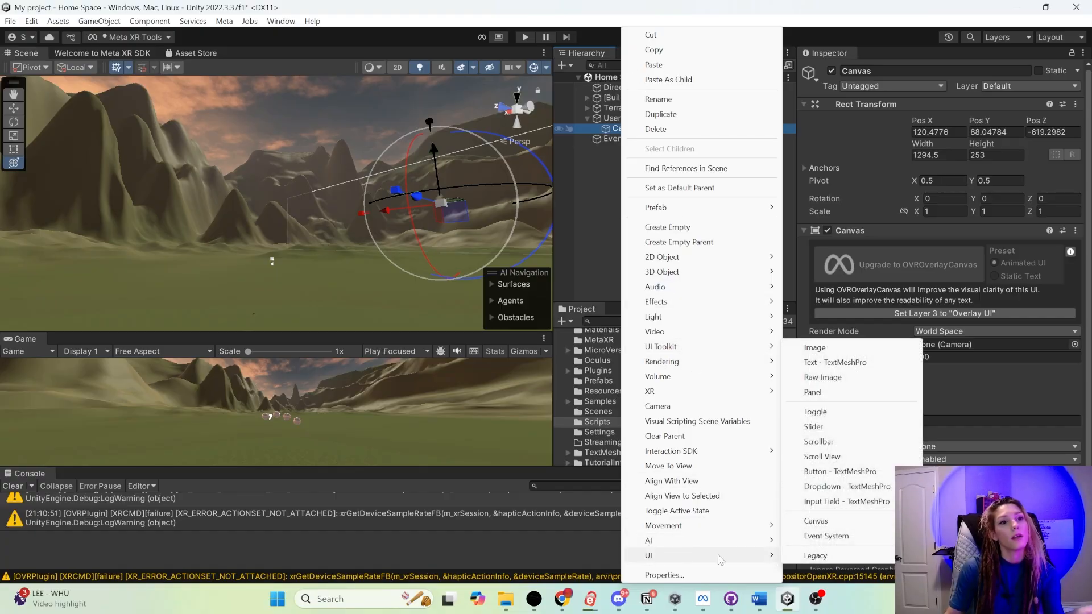
{"action": "left_click", "coordinate": [813, 392]}
{"action": "right_click_drag", "start_coordinate": [291, 187], "coordinate": [415, 166]}
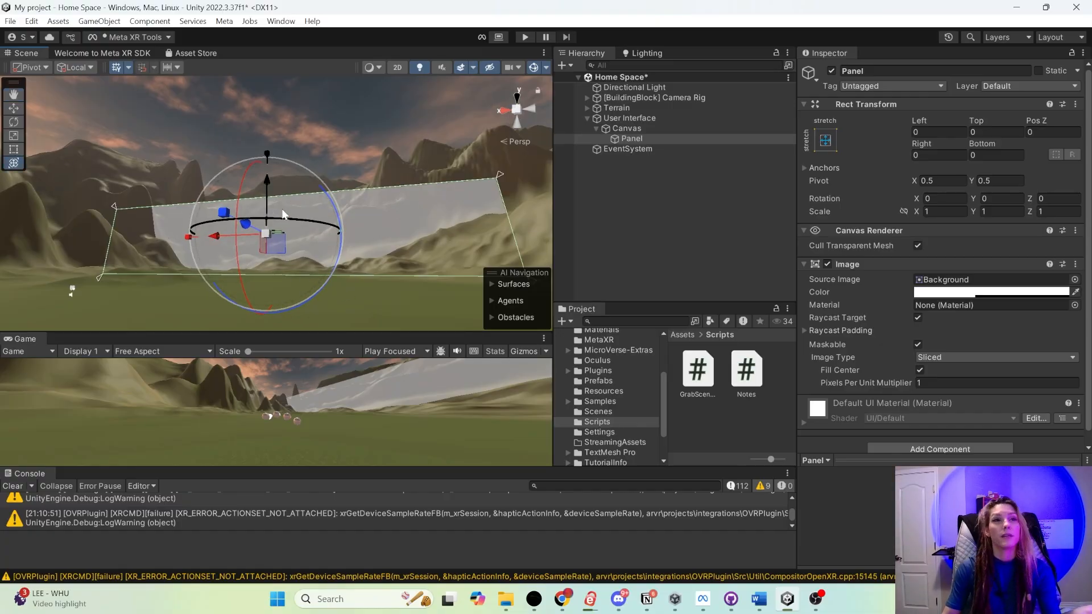
- Scale the Canvas down to about 0.31 and move it to about Y 15 and Z -112
{"action": "left_click", "coordinate": [619, 130]}
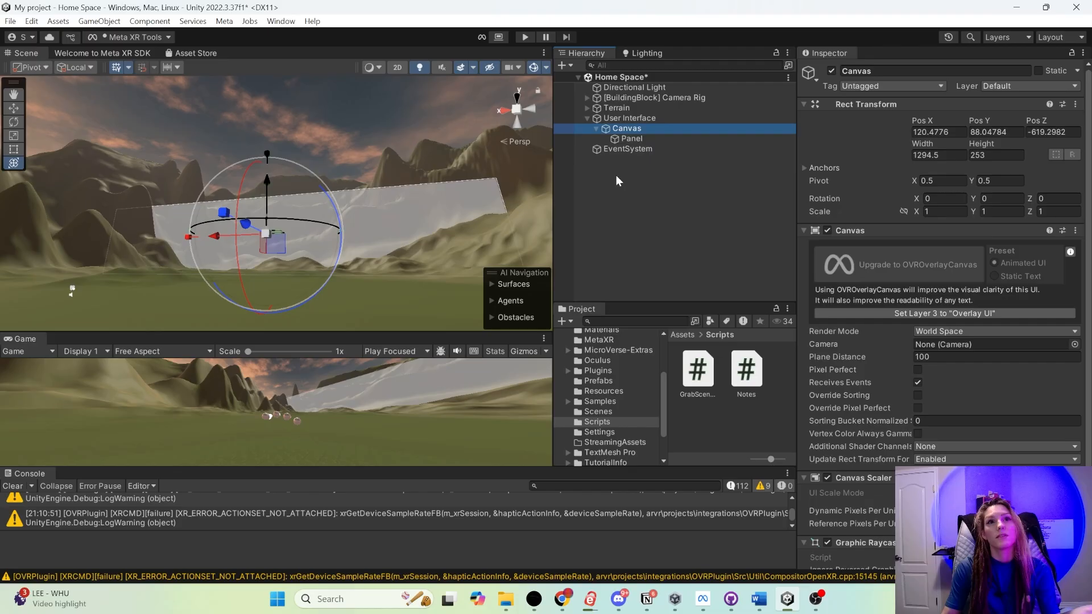
{"action": "left_click_drag", "start_coordinate": [266, 235], "coordinate": [27, 257]}
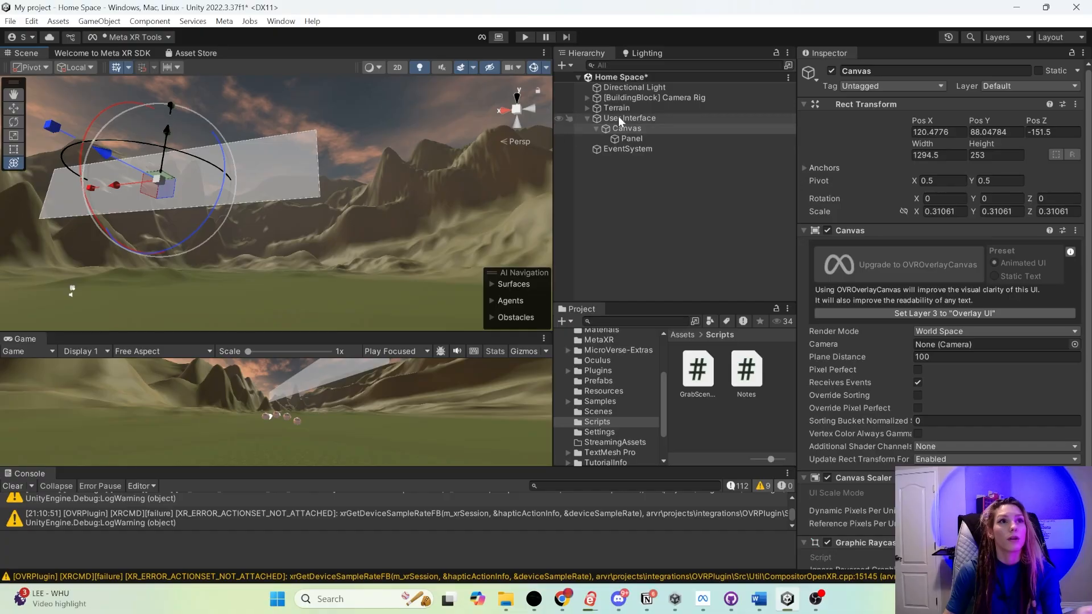
{"action": "left_click_drag", "start_coordinate": [106, 157], "coordinate": [100, 154]}
{"action": "left_click_drag", "start_coordinate": [166, 132], "coordinate": [126, 185]}
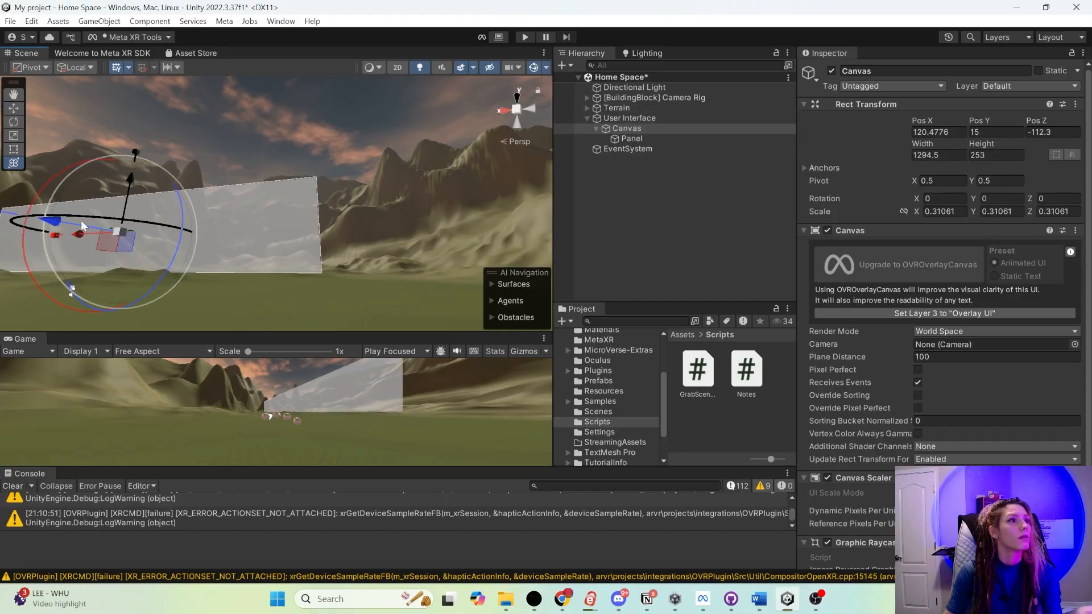
- Move, rotate and shrink the Canvas until it stands in front of the camera rig, and save the scene
{"action": "left_click_drag", "start_coordinate": [81, 220], "coordinate": [153, 233]}
{"action": "middle_click_drag", "start_coordinate": [188, 244], "coordinate": [318, 250]}
{"action": "left_click_drag", "start_coordinate": [42, 220], "coordinate": [139, 222]}
{"action": "left_click_drag", "start_coordinate": [209, 218], "coordinate": [363, 227]}
{"action": "left_click_drag", "start_coordinate": [296, 182], "coordinate": [260, 191]}
{"action": "left_click_drag", "start_coordinate": [296, 136], "coordinate": [323, 213]}
{"action": "left_click_drag", "start_coordinate": [336, 250], "coordinate": [302, 233]}
{"action": "left_click_drag", "start_coordinate": [325, 234], "coordinate": [304, 240]}
{"action": "left_click_drag", "start_coordinate": [322, 162], "coordinate": [323, 197]}
{"action": "left_click_drag", "start_coordinate": [318, 332], "coordinate": [319, 281]}
{"action": "left_click_drag", "start_coordinate": [317, 234], "coordinate": [287, 231]}
{"action": "left_click_drag", "start_coordinate": [259, 234], "coordinate": [268, 238]}
{"action": "left_click", "coordinate": [667, 241]}
{"action": "key", "text": "ctrl+s"}
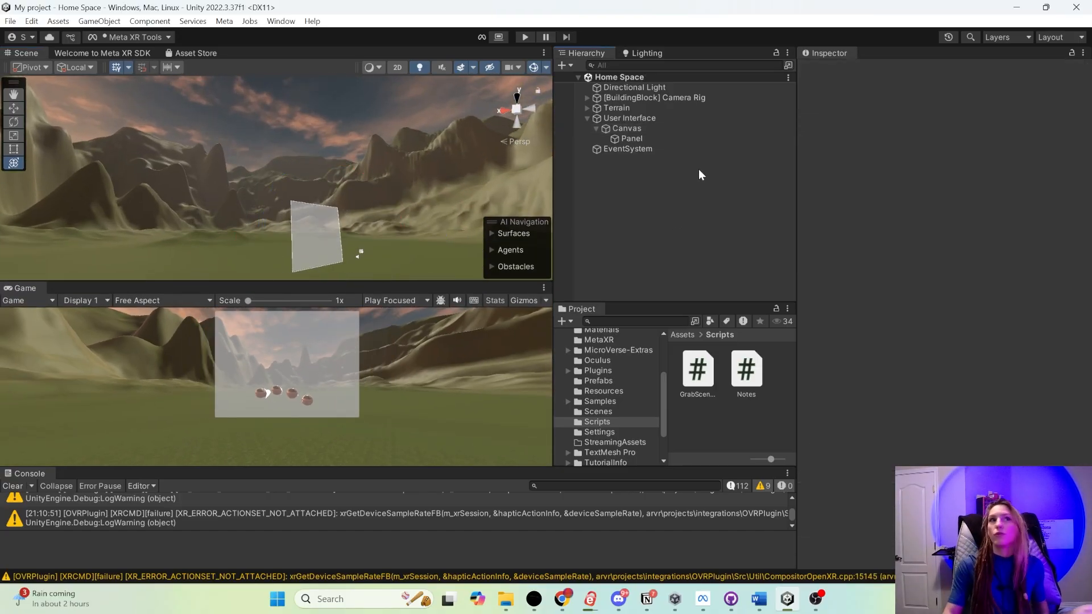
- Play-test the scene, then shrink the Canvas to a scale of about 0.0048 by 0.018 and lower it to about Y -21.3
{"action": "left_click", "coordinate": [523, 37]}
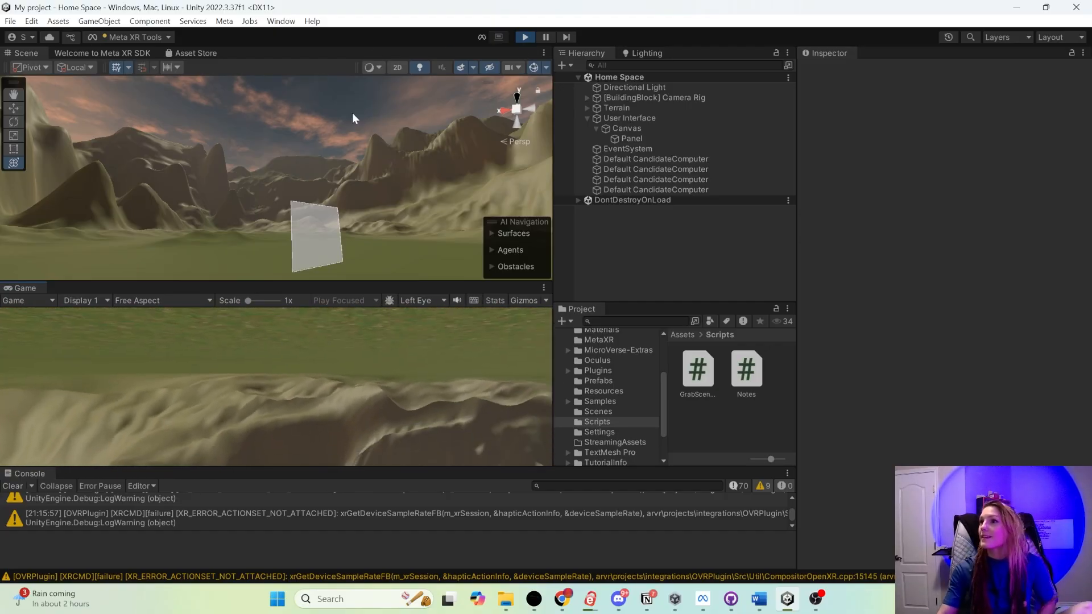
{"action": "left_click", "coordinate": [528, 39]}
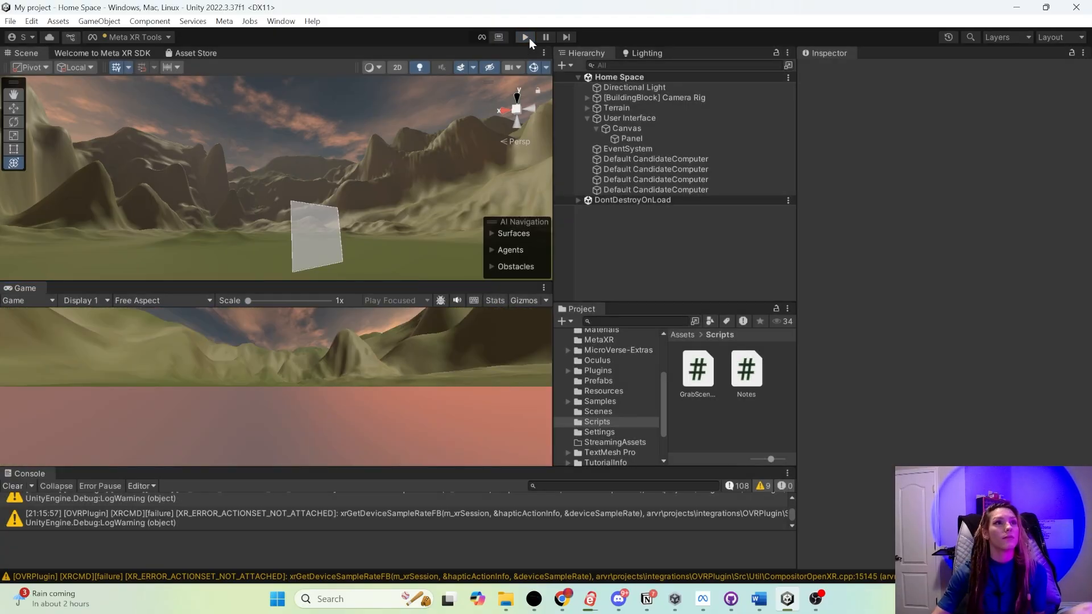
{"action": "double_click", "coordinate": [627, 129]}
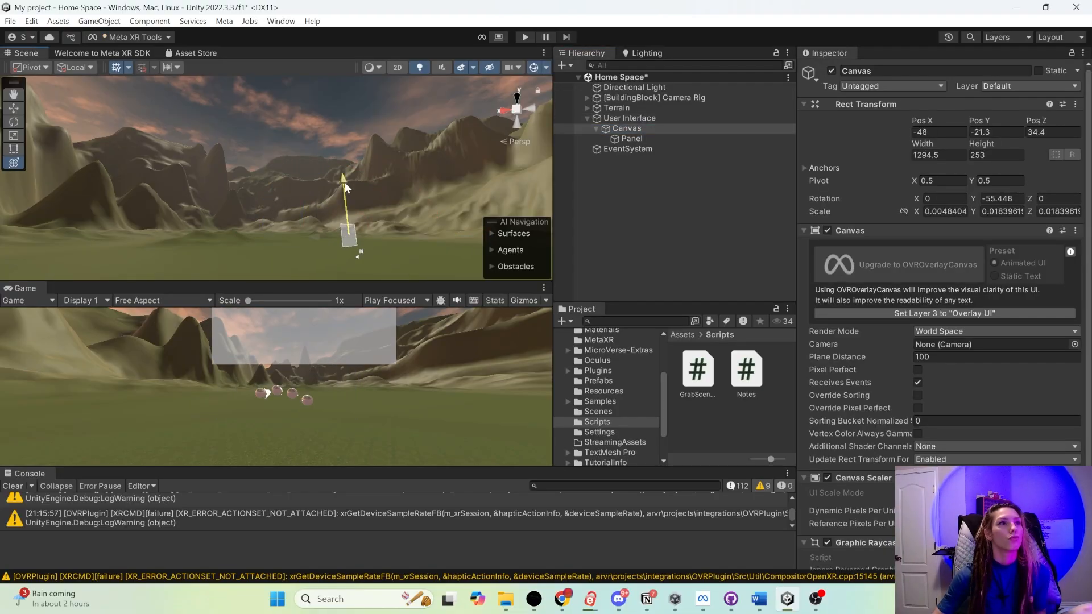
{"action": "left_click", "coordinate": [525, 37]}
{"action": "left_click", "coordinate": [526, 40]}
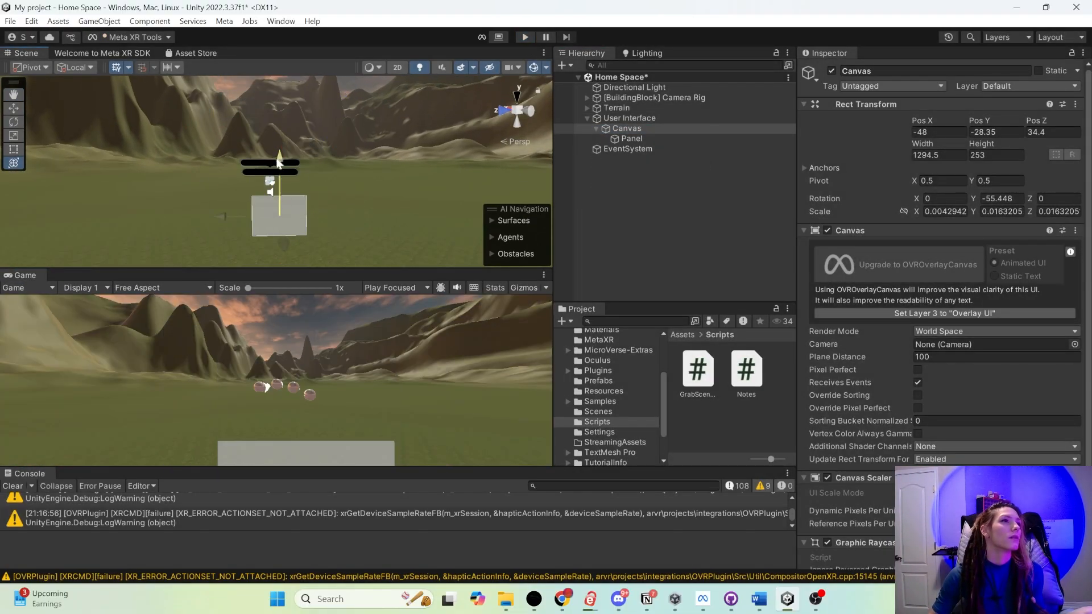
- Shrink the Canvas further to a scale of about 0.0028 by 0.0106, lower it to about Y -31.7 and play-test it
{"action": "double_click", "coordinate": [654, 98]}
{"action": "left_click", "coordinate": [626, 129]}
{"action": "left_click", "coordinate": [531, 38]}
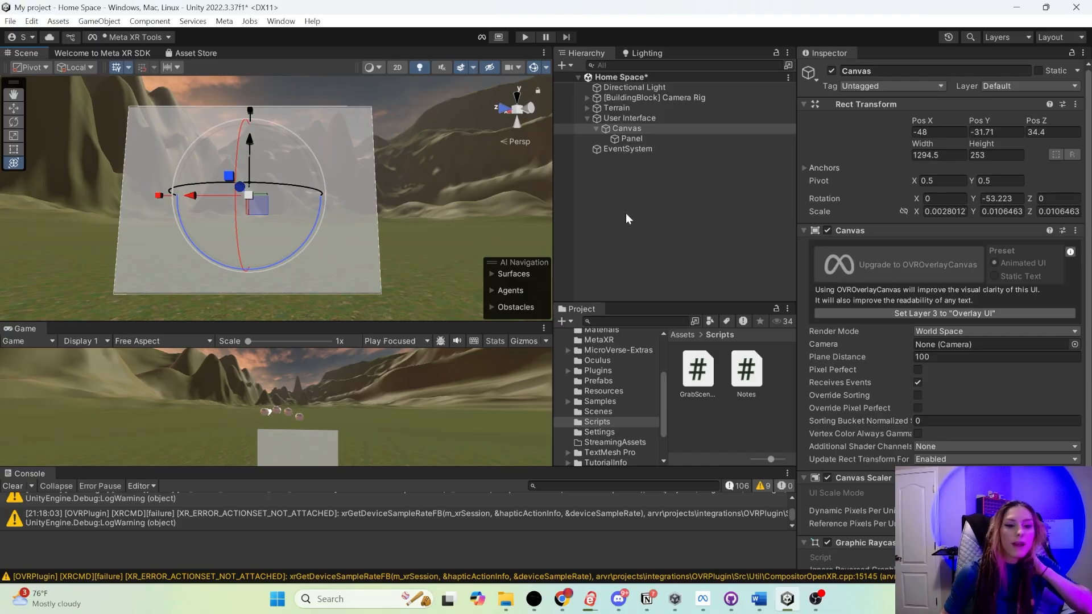
- Rename the Canvas's Panel as Background Panel
{"action": "left_click", "coordinate": [632, 128]}
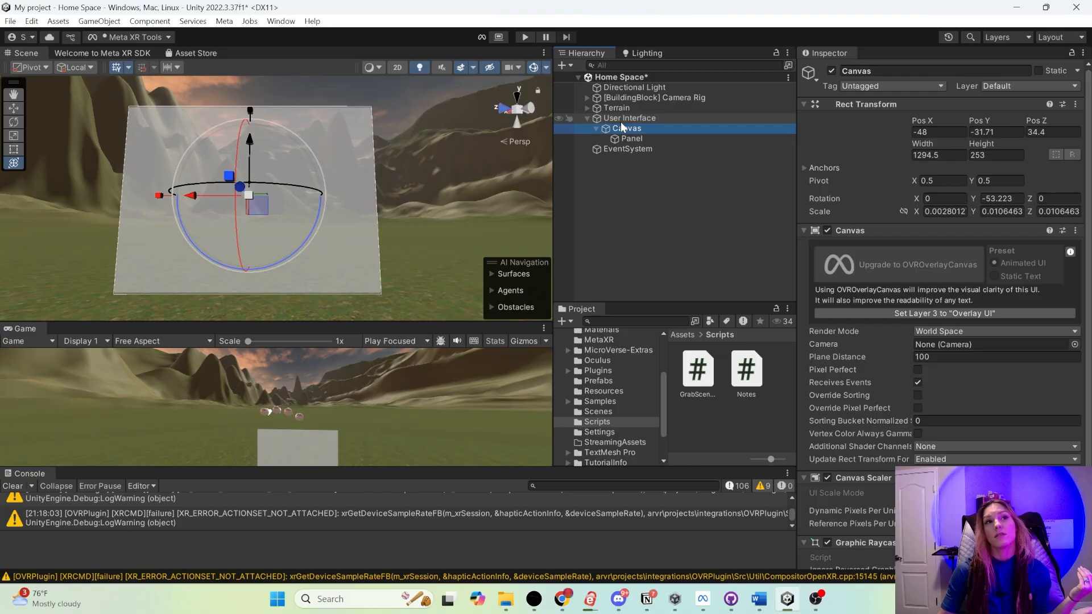
{"action": "left_click", "coordinate": [627, 138]}
{"action": "left_click", "coordinate": [869, 71]}
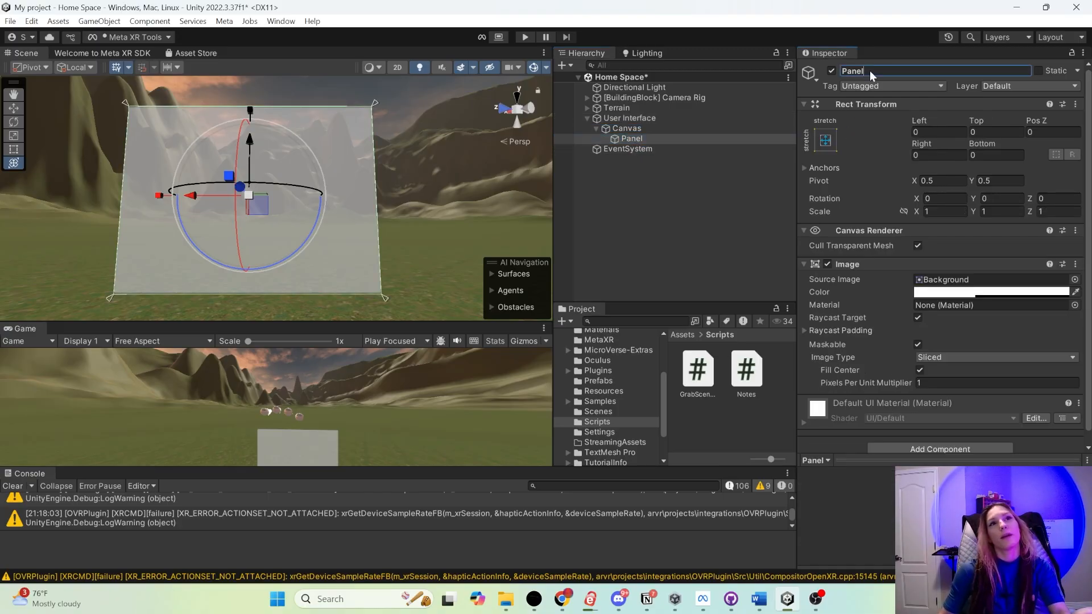
{"action": "type", "text": "Ba"}
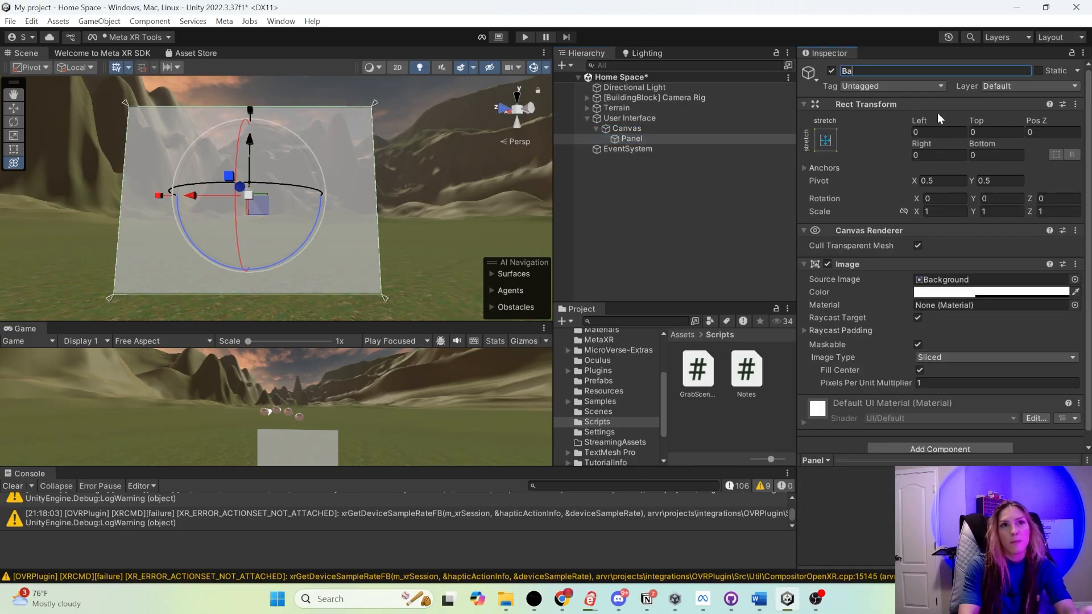
{"action": "type", "text": "ckground Panel"}
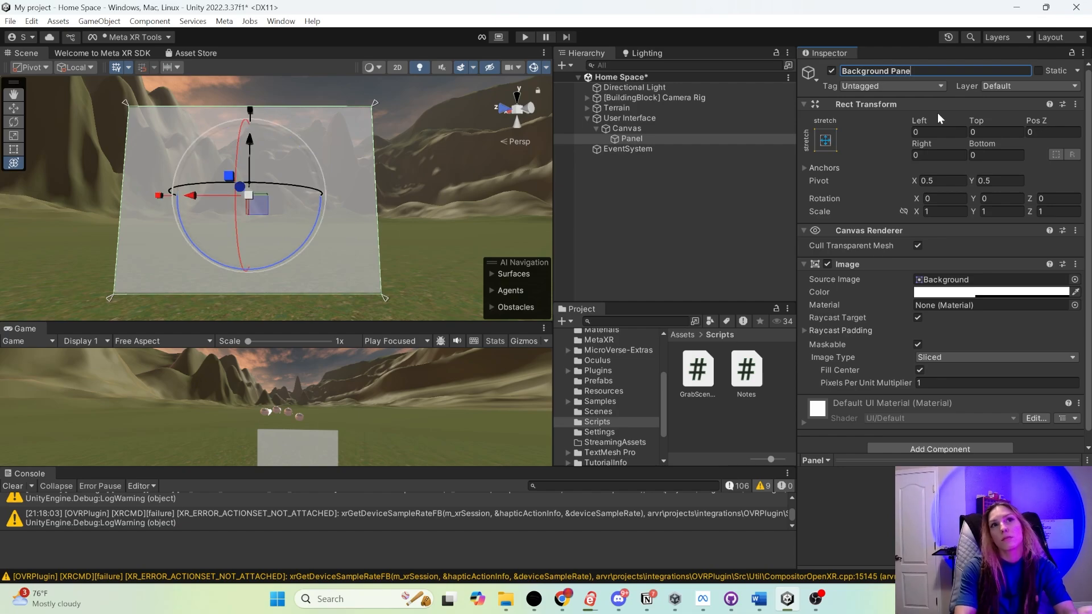
{"action": "key", "text": "Return"}
- Add a second UI Panel named Screen to the Canvas and scale it to about 0.64 in the background's upper part
{"action": "left_click", "coordinate": [664, 129]}
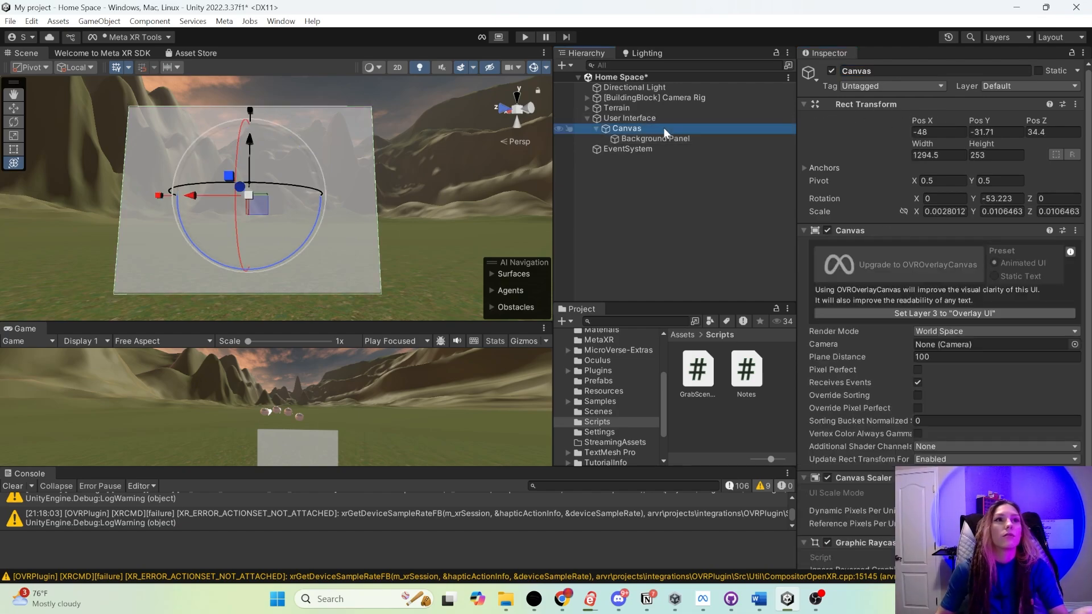
{"action": "right_click", "coordinate": [637, 130]}
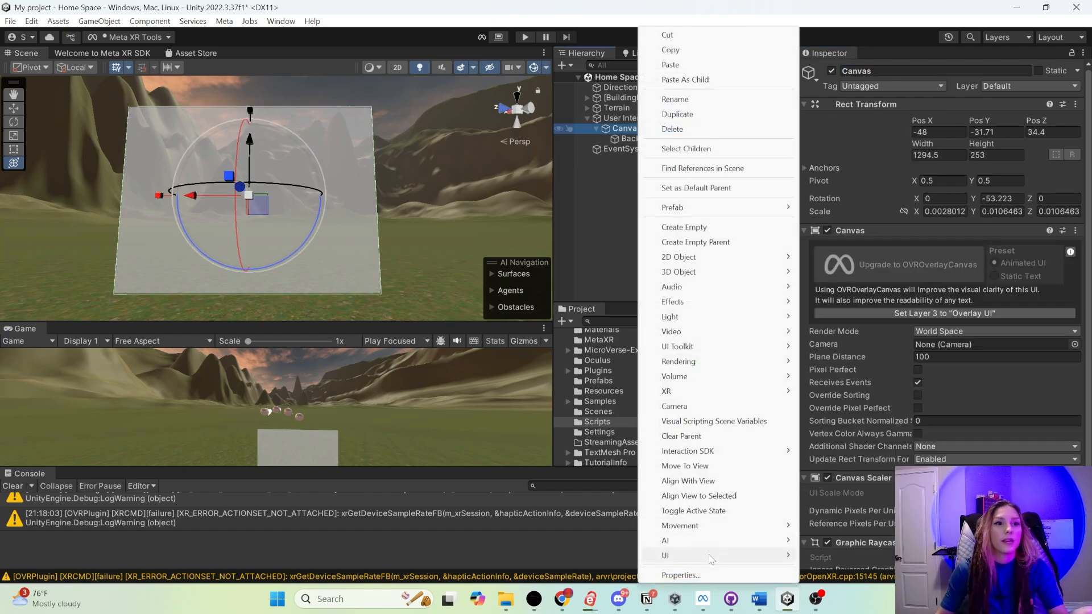
{"action": "mouse_move", "coordinate": [710, 560]}
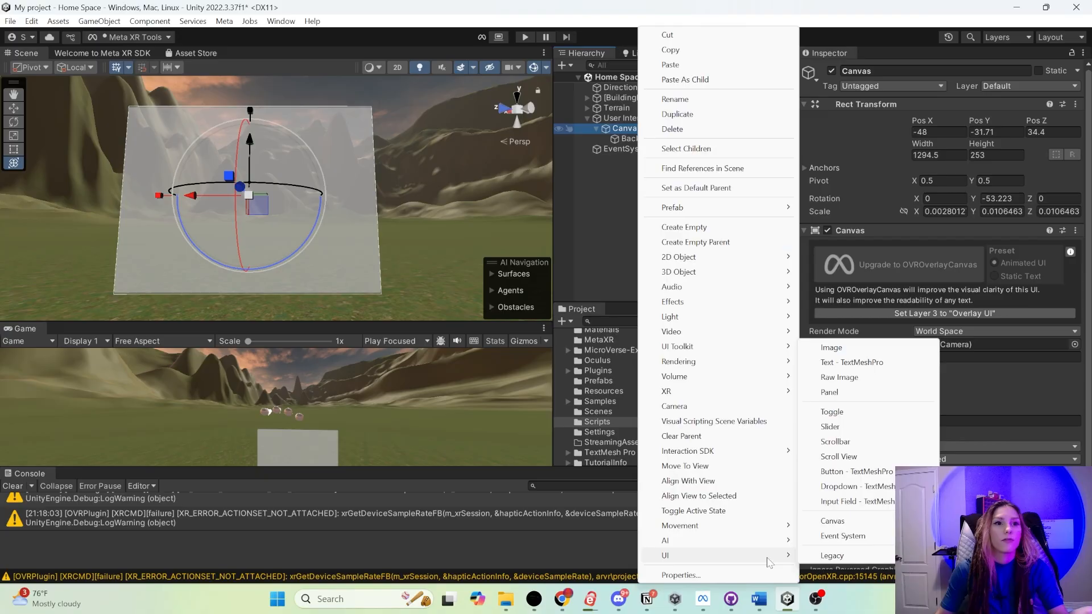
{"action": "left_click", "coordinate": [835, 393]}
{"action": "left_click", "coordinate": [886, 70]}
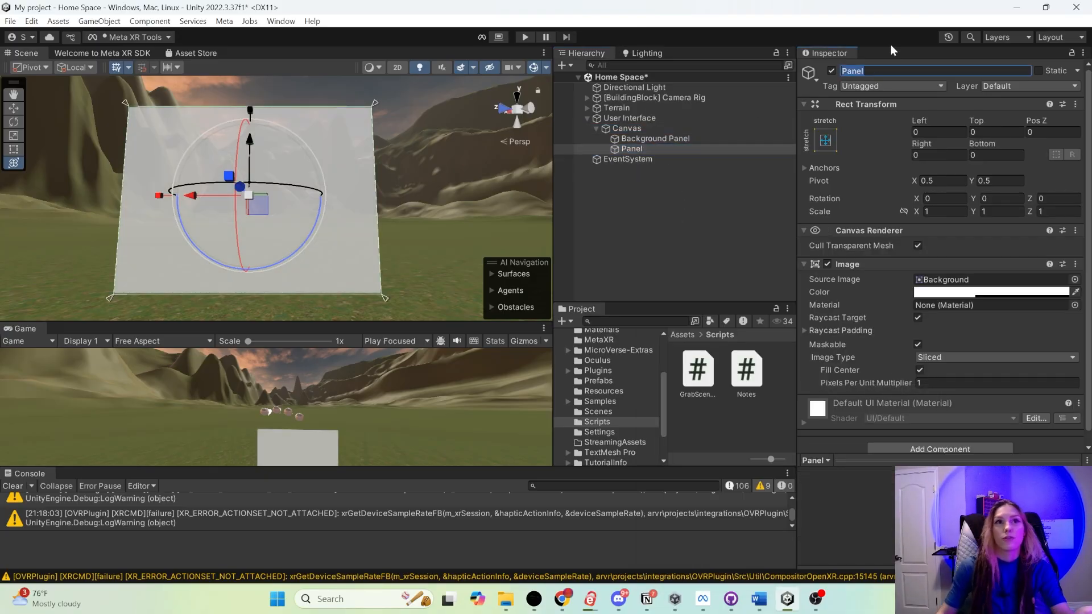
{"action": "type", "text": "Screen"}
{"action": "key", "text": "Return"}
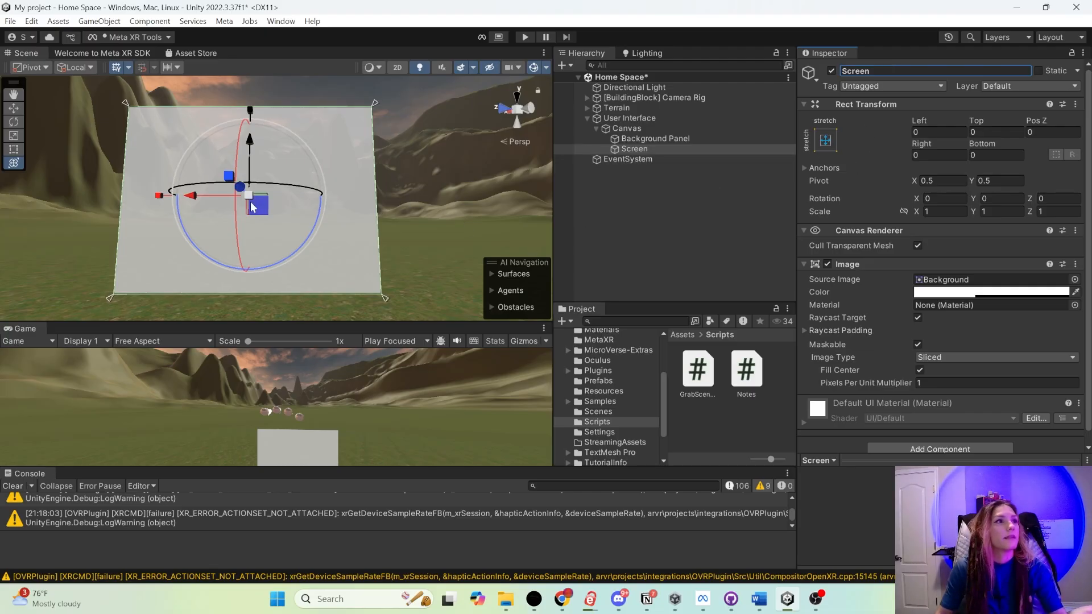
{"action": "left_click_drag", "start_coordinate": [248, 187], "coordinate": [232, 200]}
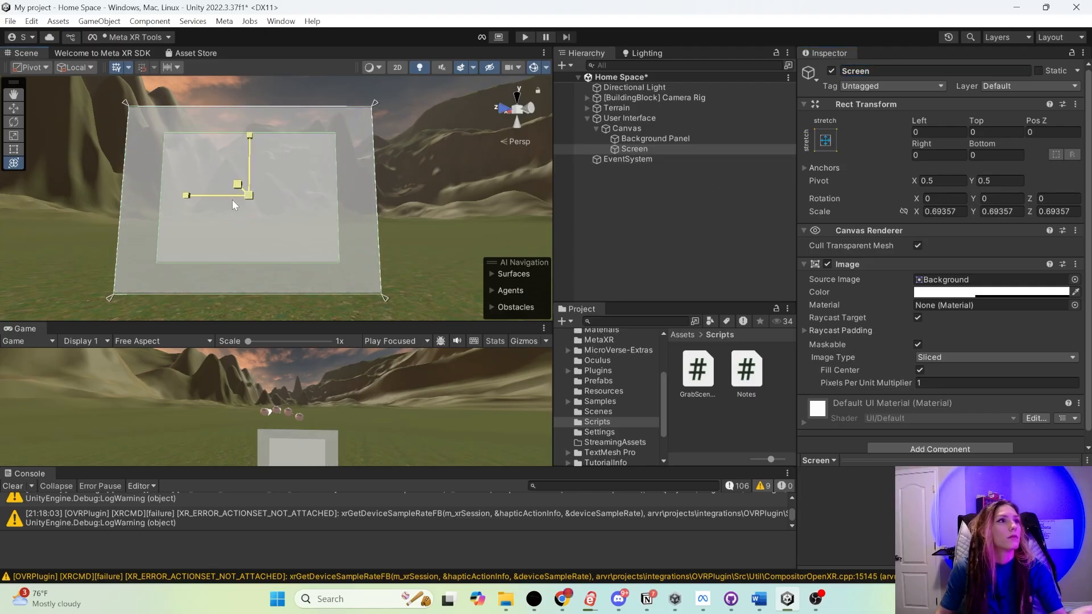
{"action": "left_click", "coordinate": [653, 140]}
- Add a TextMeshPro Button to the Canvas and move it to a lower corner at about X 398, Y -95
{"action": "left_click", "coordinate": [624, 130]}
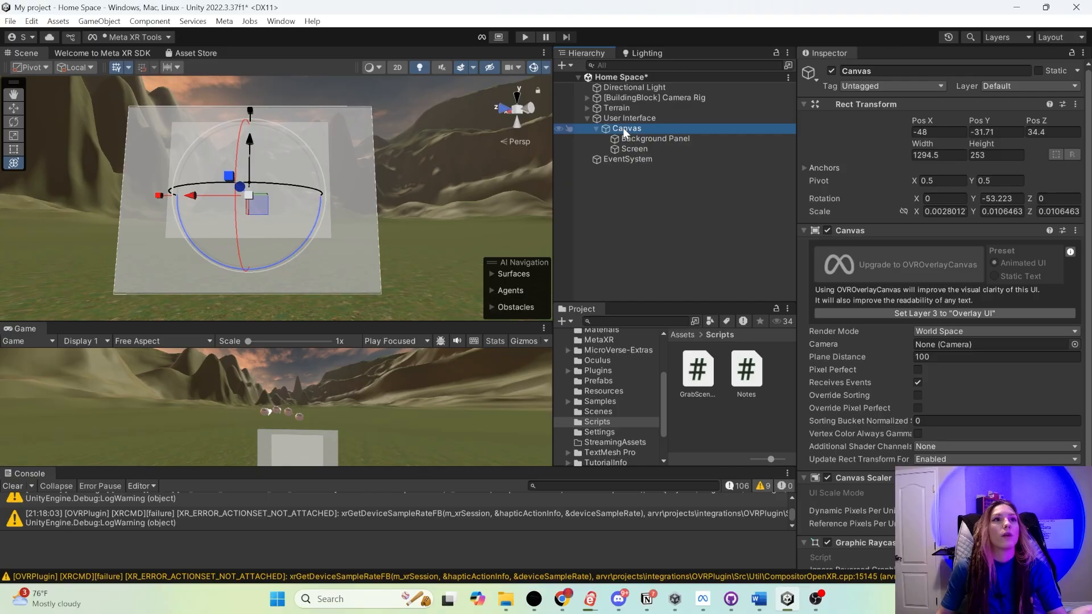
{"action": "right_click", "coordinate": [626, 132]}
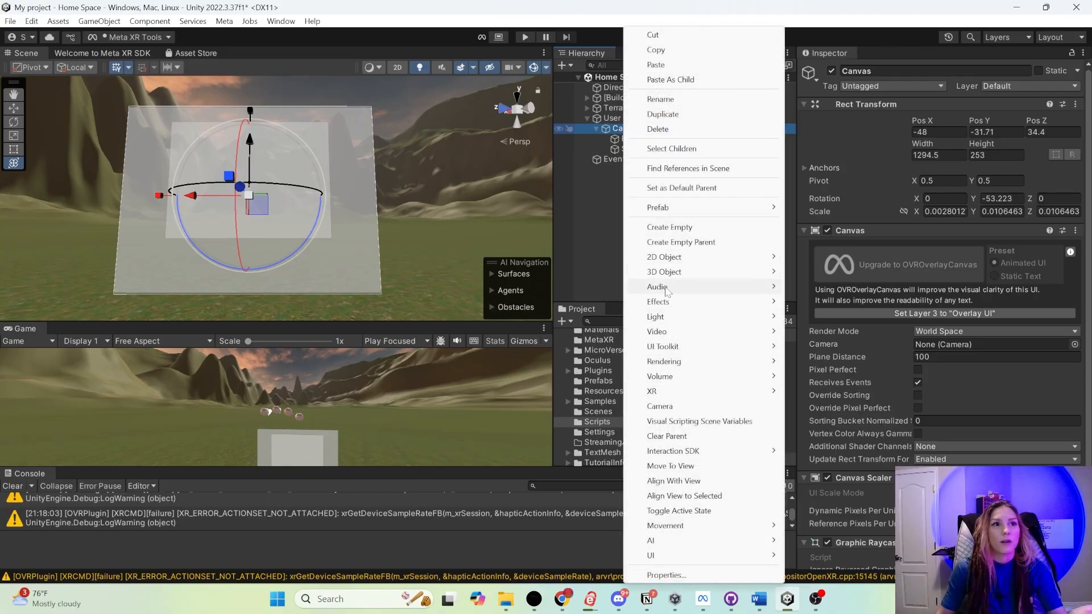
{"action": "mouse_move", "coordinate": [660, 555]}
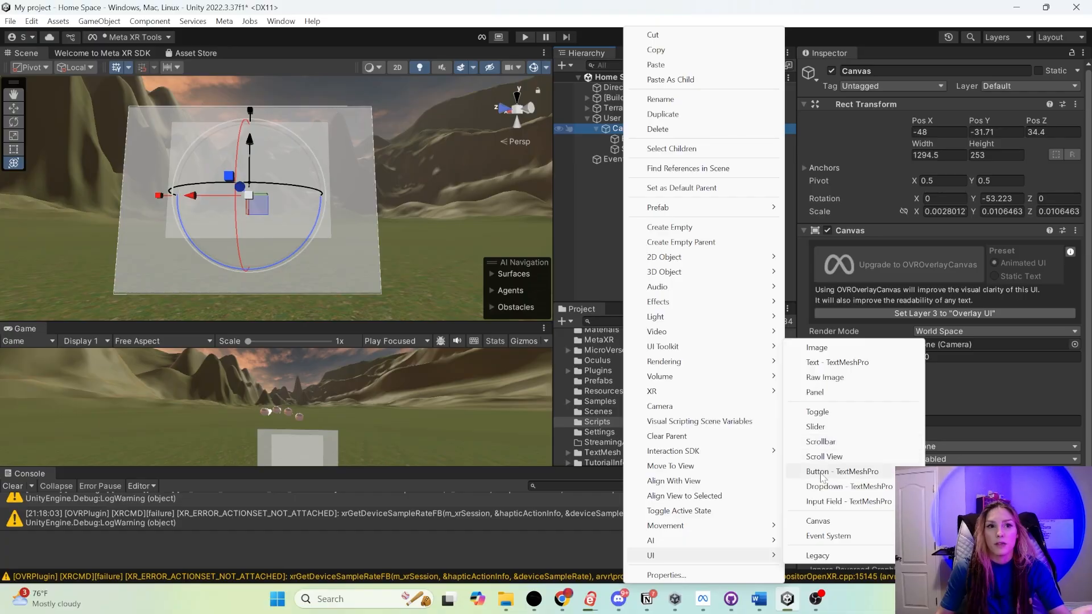
{"action": "left_click", "coordinate": [851, 472]}
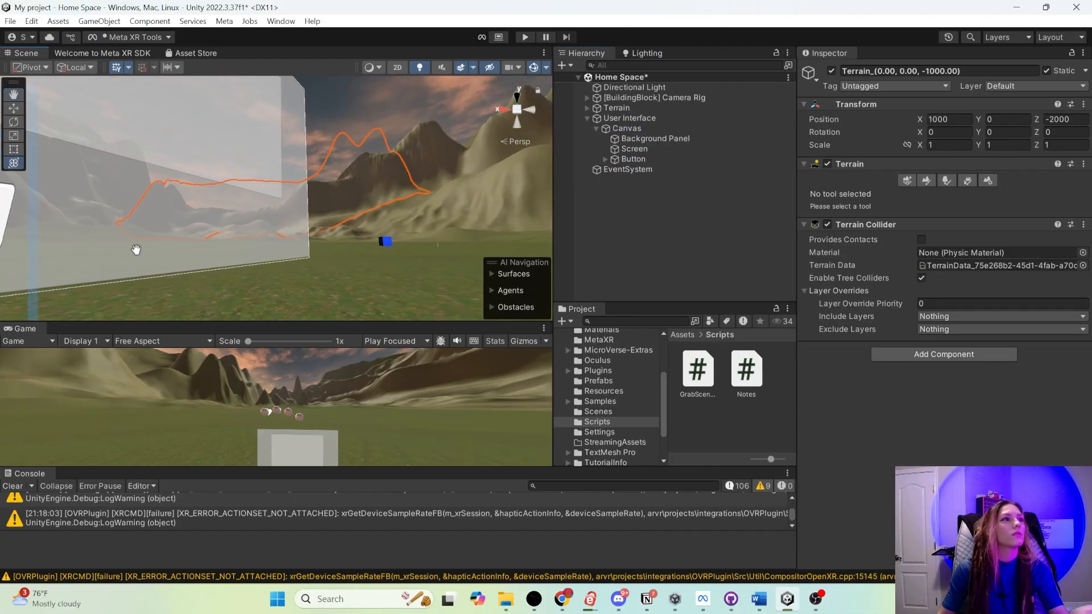
{"action": "middle_click_drag", "start_coordinate": [136, 249], "coordinate": [364, 264]}
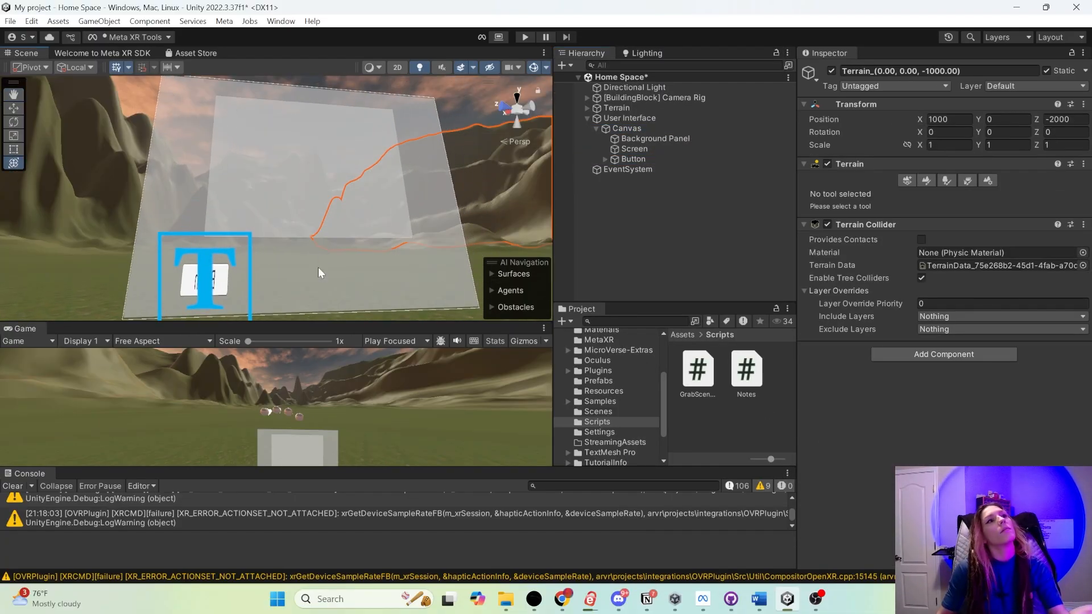
{"action": "scroll", "coordinate": [318, 267], "scroll_direction": "down", "scroll_amount": 2}
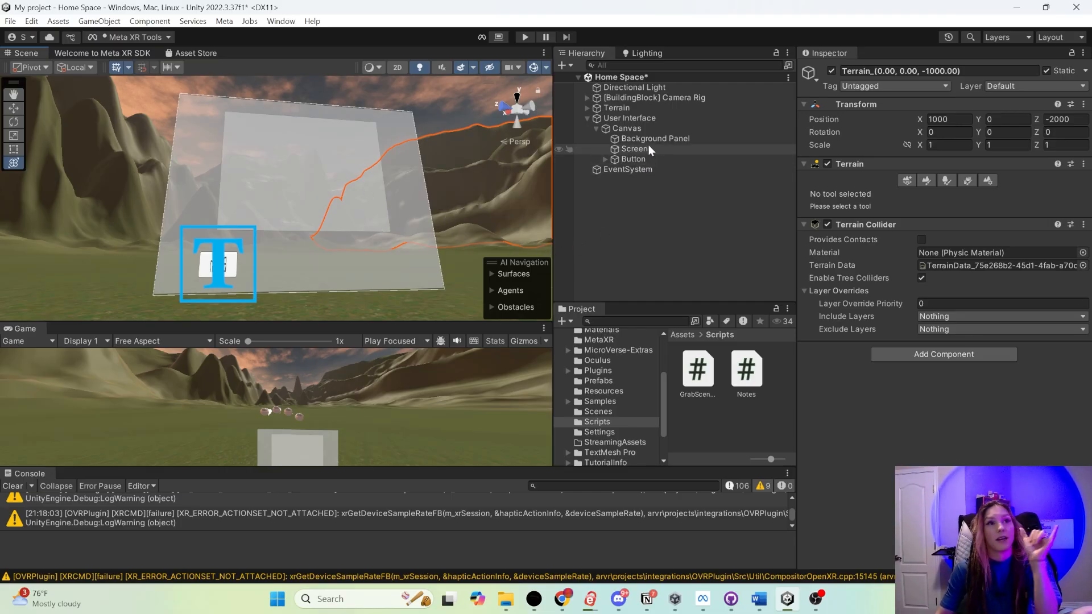
- Rotate the Canvas about its vertical axis so that its front faces the camera
{"action": "left_click", "coordinate": [625, 129]}
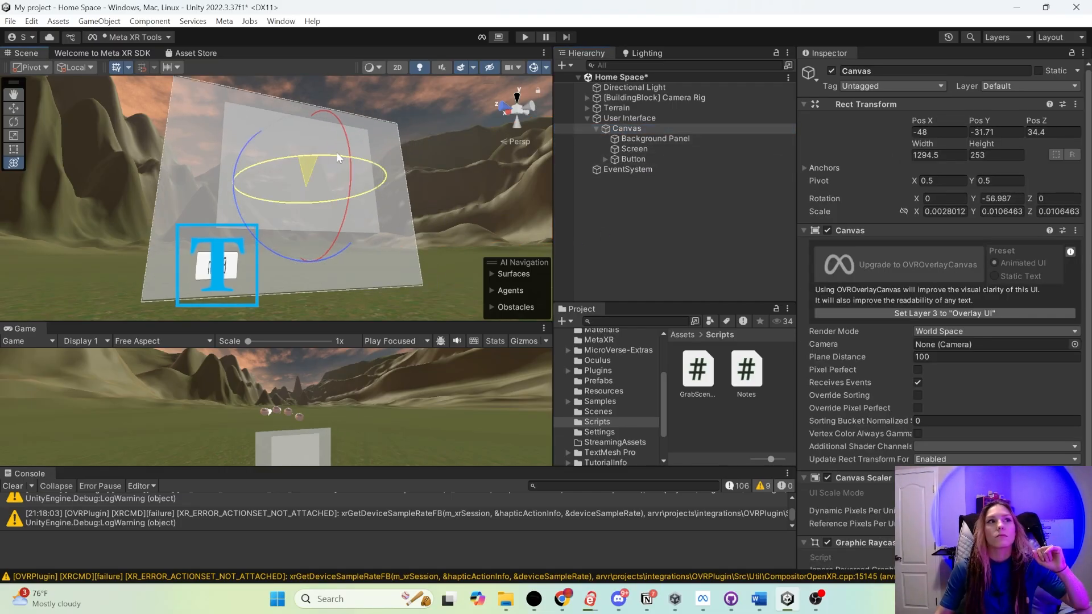
{"action": "left_click_drag", "start_coordinate": [336, 153], "coordinate": [422, 162]}
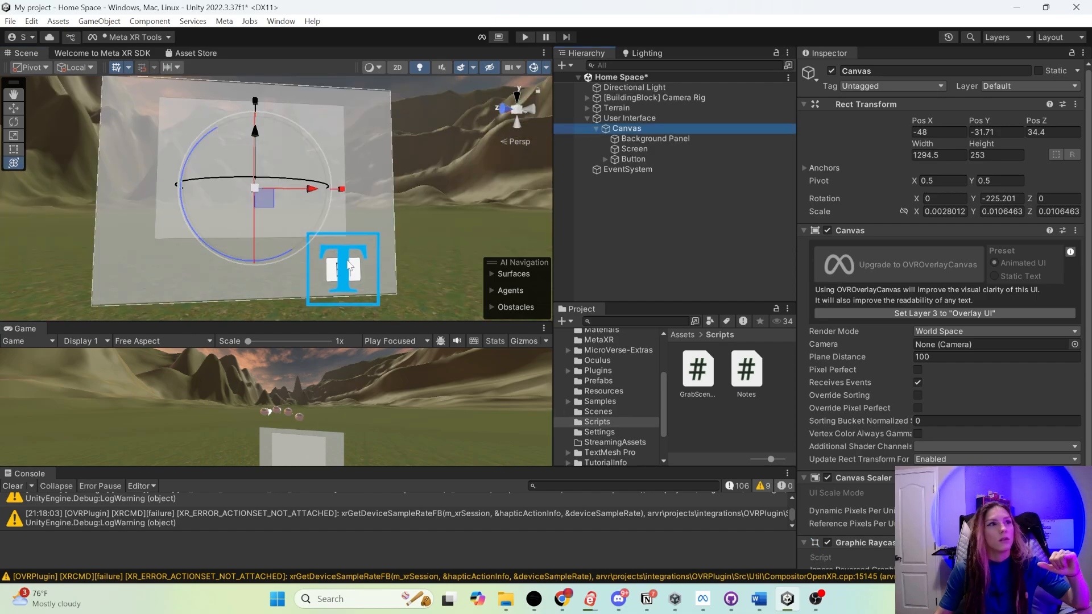
- Enlarge the Button to a scale of about 2.43 by 1.21
{"action": "left_click", "coordinate": [339, 267]}
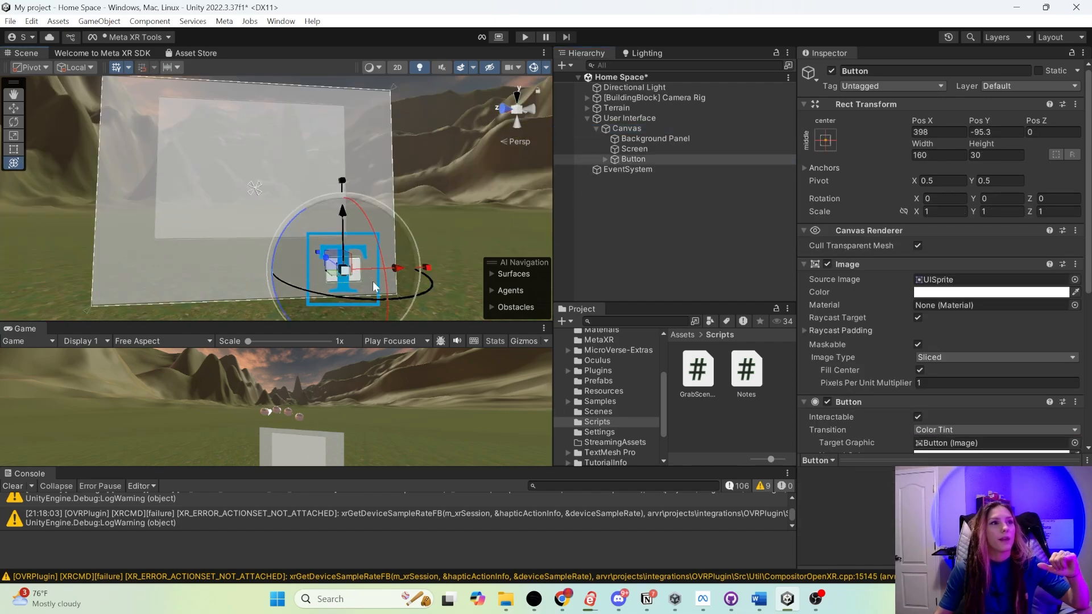
{"action": "right_click_drag", "start_coordinate": [465, 231], "coordinate": [457, 227]}
{"action": "mouse_move", "coordinate": [427, 260]}
{"action": "left_mouse_down"}
{"action": "mouse_move", "coordinate": [454, 262]}
{"action": "mouse_move", "coordinate": [423, 245]}
{"action": "left_mouse_up"}
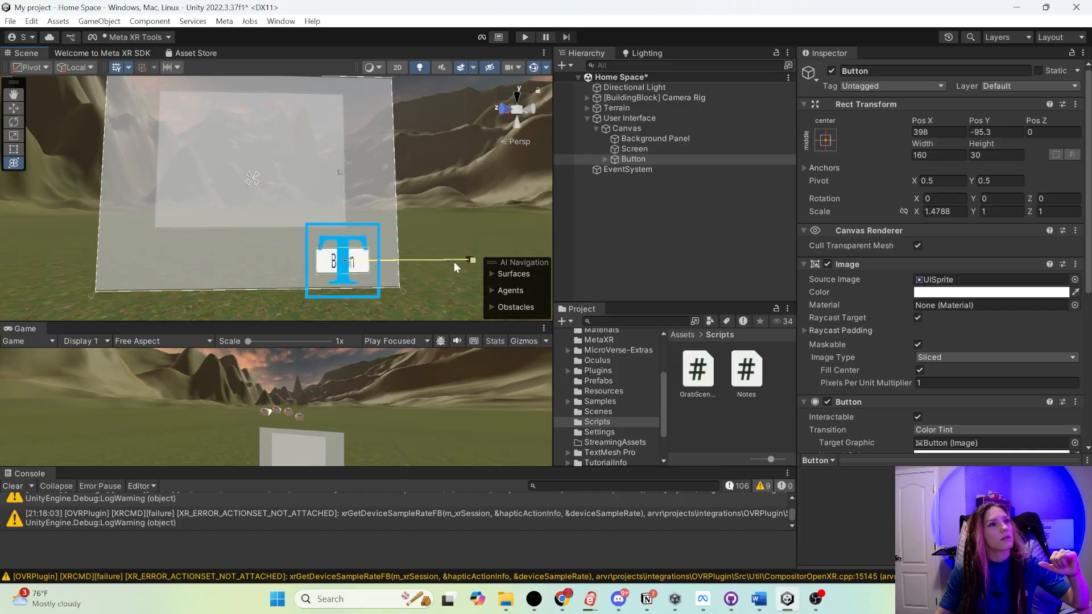
- Try black as the Button's image color
{"action": "left_click", "coordinate": [990, 292]}
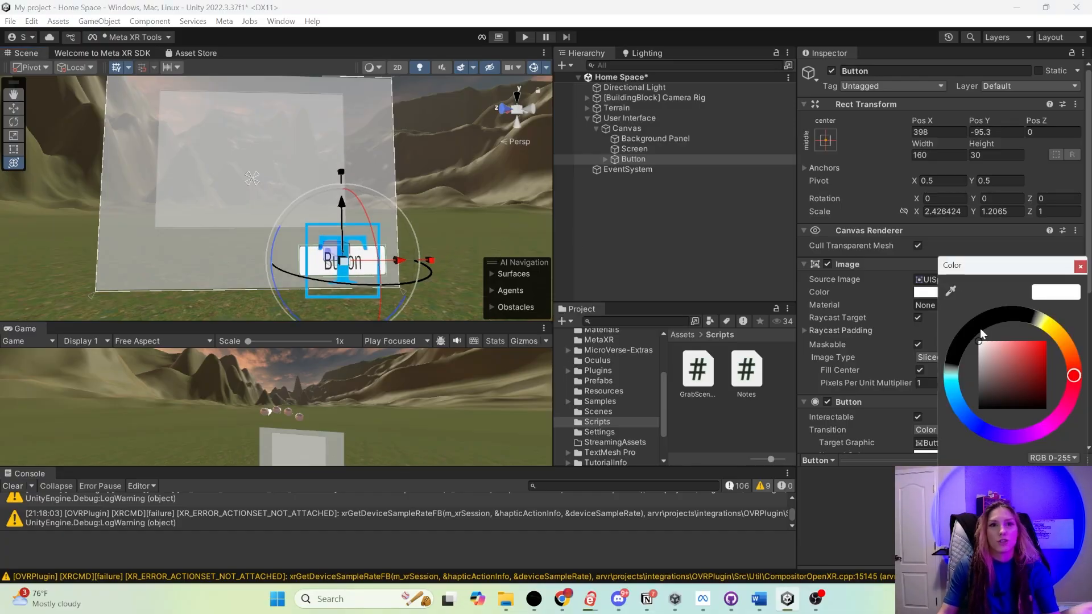
{"action": "left_click", "coordinate": [979, 331]}
{"action": "left_click", "coordinate": [368, 145]}
{"action": "left_click_drag", "start_coordinate": [1012, 359], "coordinate": [1048, 340]}
- Set the Background Panel's image color to a semi-transparent teal
{"action": "left_click", "coordinate": [655, 139]}
{"action": "left_click", "coordinate": [989, 291]}
{"action": "left_click", "coordinate": [951, 369]}
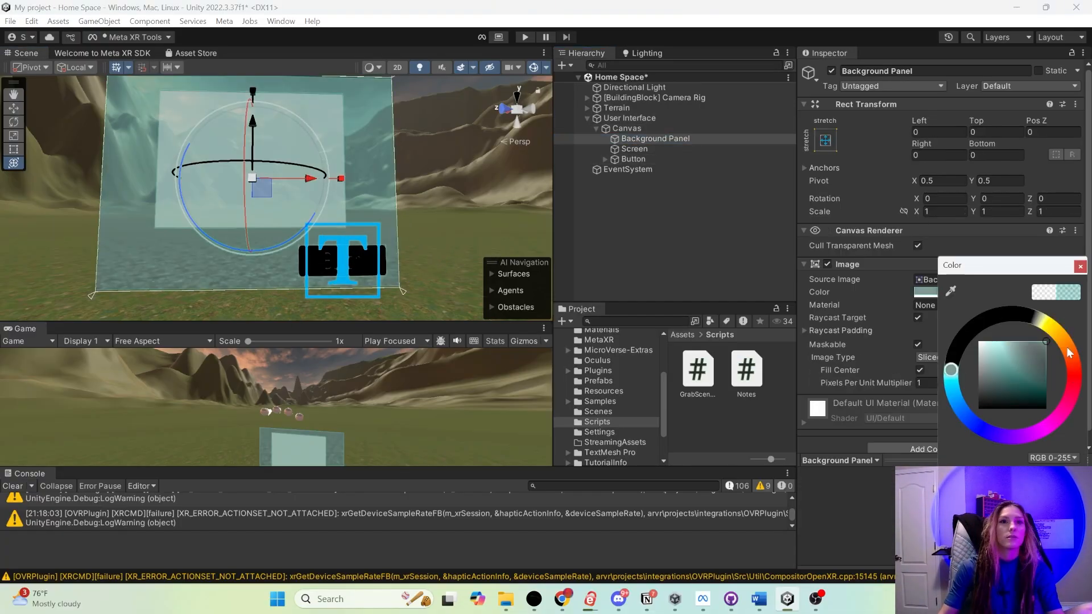
{"action": "left_click_drag", "start_coordinate": [1012, 265], "coordinate": [668, 103]}
- Set the Screen panel's image color to a light semi-transparent teal
{"action": "left_click", "coordinate": [295, 133]}
{"action": "left_click", "coordinate": [989, 292]}
{"action": "left_click", "coordinate": [622, 200]}
{"action": "mouse_move", "coordinate": [698, 185]}
{"action": "left_mouse_down"}
{"action": "mouse_move", "coordinate": [671, 165]}
{"action": "mouse_move", "coordinate": [683, 169]}
{"action": "left_mouse_up"}
{"action": "left_click", "coordinate": [751, 98]}
{"action": "scroll", "coordinate": [363, 231], "scroll_direction": "up", "scroll_amount": 2}
{"action": "scroll", "coordinate": [363, 232], "scroll_direction": "down", "scroll_amount": 3}
{"action": "left_click", "coordinate": [633, 159]}
{"action": "left_click", "coordinate": [1035, 293]}
{"action": "left_click_drag", "start_coordinate": [1012, 266], "coordinate": [764, 80]}
{"action": "left_click", "coordinate": [1001, 292]}
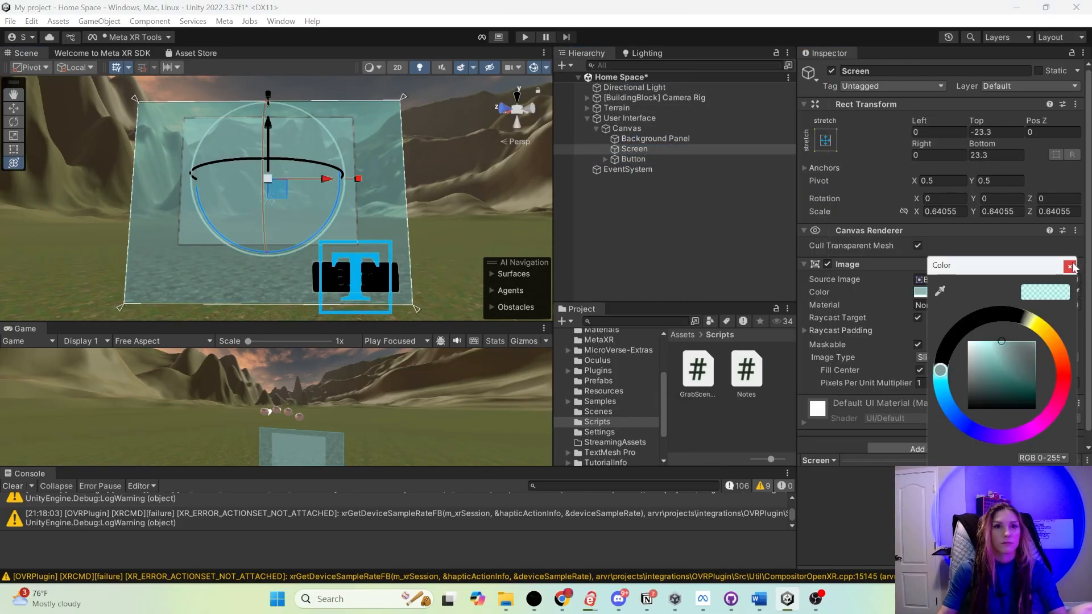
{"action": "left_click", "coordinate": [1072, 266]}
- Set the Button's image color to a very light teal and move it to the Background Panel's lower-left corner
{"action": "left_click", "coordinate": [632, 159]}
{"action": "left_click", "coordinate": [989, 292]}
{"action": "left_click_drag", "start_coordinate": [1011, 264], "coordinate": [511, 134]}
{"action": "left_click_drag", "start_coordinate": [492, 232], "coordinate": [487, 211]}
{"action": "left_click", "coordinate": [571, 135]}
{"action": "left_click_drag", "start_coordinate": [420, 280], "coordinate": [256, 280]}
- Stretch the Screen panel across the Background Panel's width and move it up to cover the area above the Button
{"action": "left_click", "coordinate": [351, 190]}
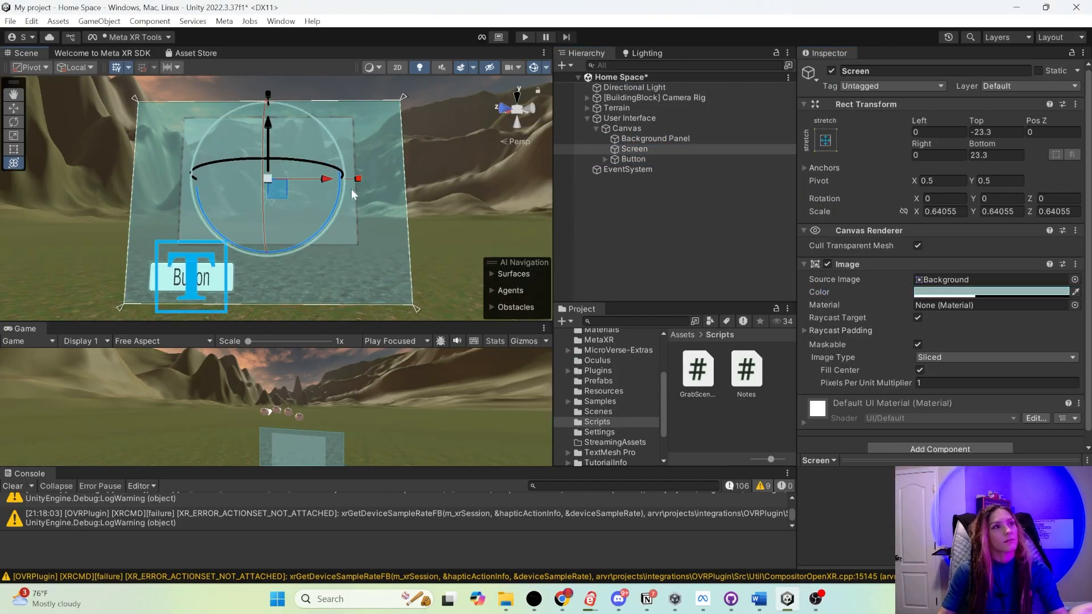
{"action": "left_click_drag", "start_coordinate": [357, 180], "coordinate": [398, 181]}
{"action": "left_click_drag", "start_coordinate": [269, 124], "coordinate": [268, 81]}
{"action": "left_click", "coordinate": [251, 79]}
{"action": "left_click", "coordinate": [251, 80]}
{"action": "left_click_drag", "start_coordinate": [364, 214], "coordinate": [373, 230], "text": "alt"}
{"action": "left_click", "coordinate": [641, 231]}
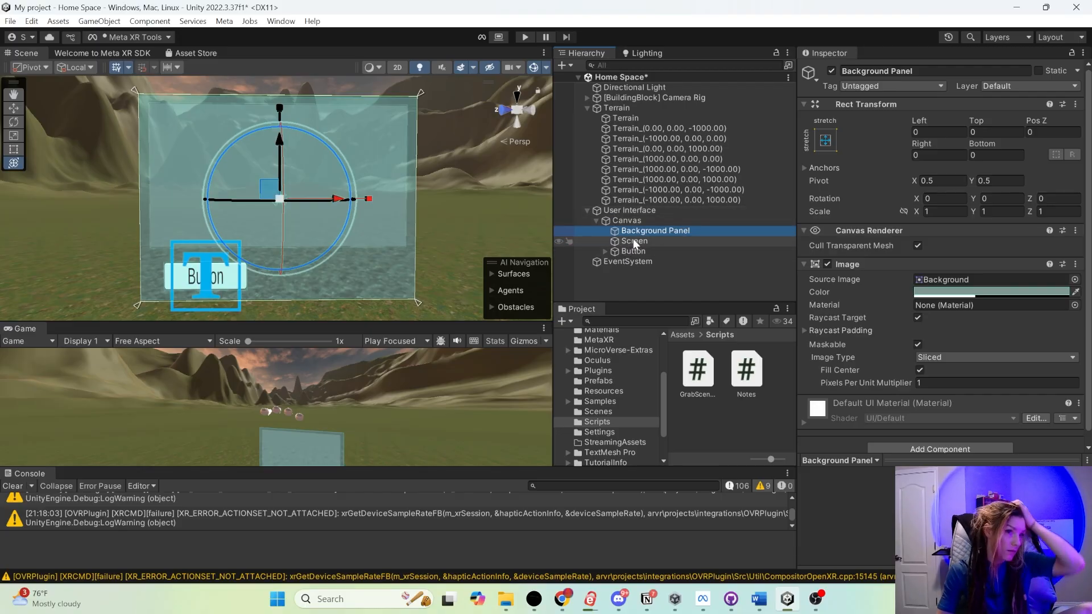
- Rename the Screen panel under the Canvas as About Screen
{"action": "left_click", "coordinate": [703, 239]}
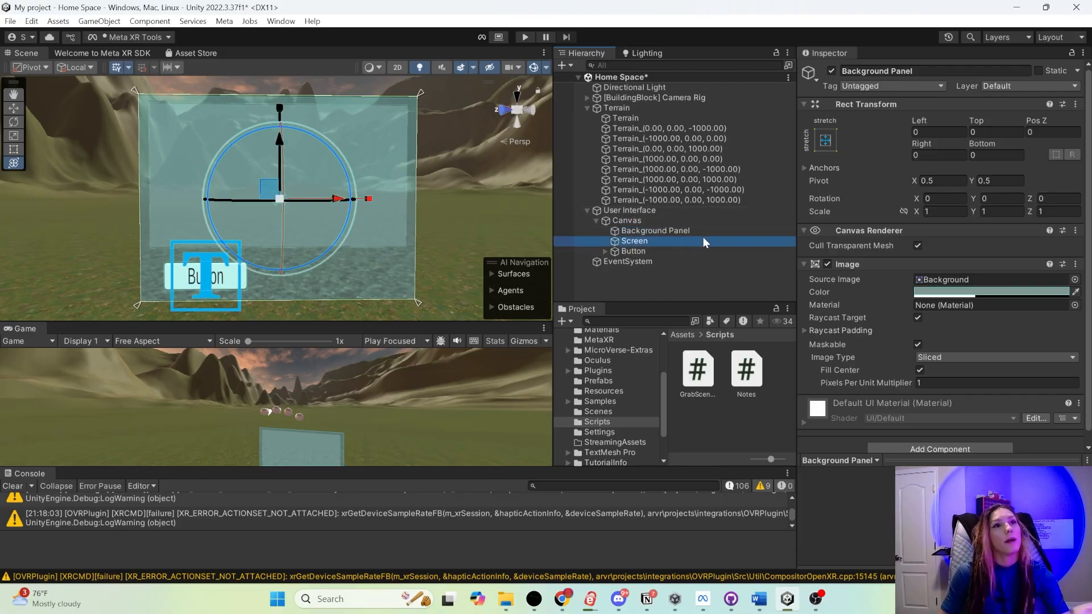
{"action": "left_click", "coordinate": [702, 233]}
{"action": "left_click", "coordinate": [689, 241]}
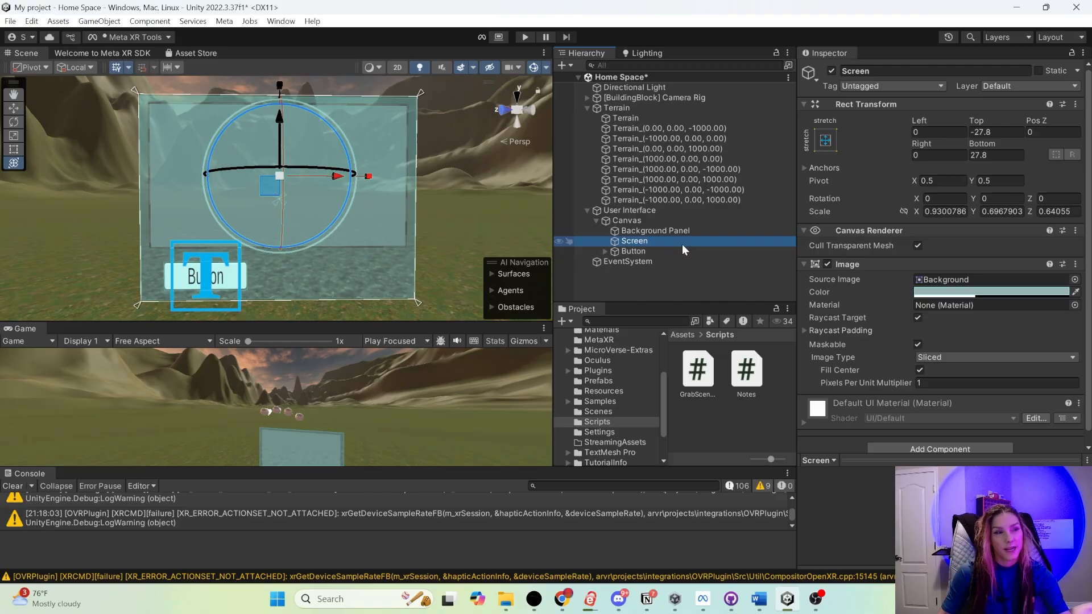
{"action": "left_click", "coordinate": [882, 63]}
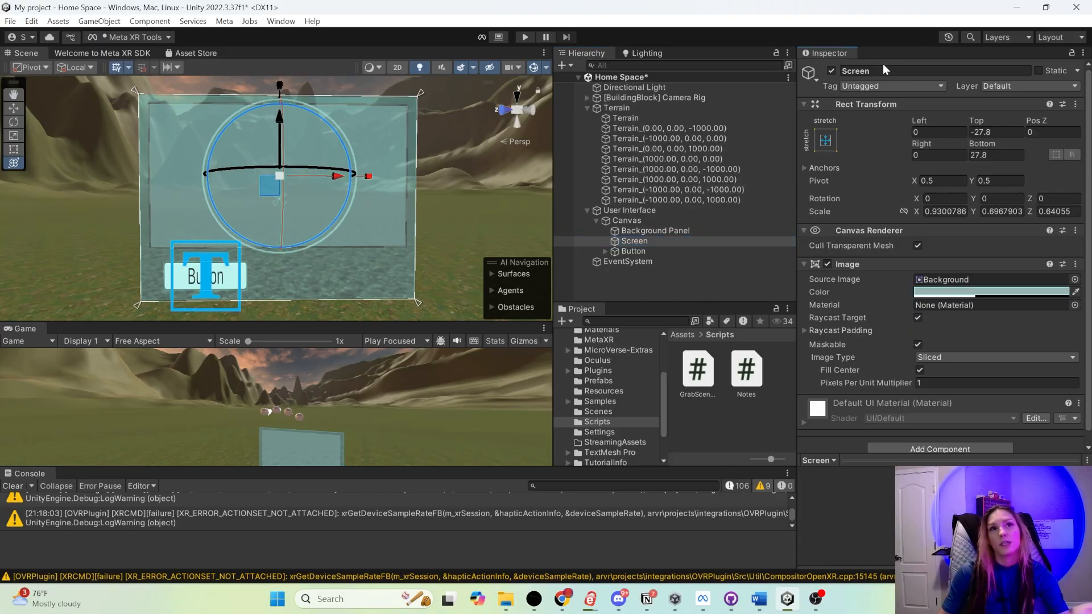
{"action": "left_click", "coordinate": [883, 70]}
{"action": "type", "text": "A"}
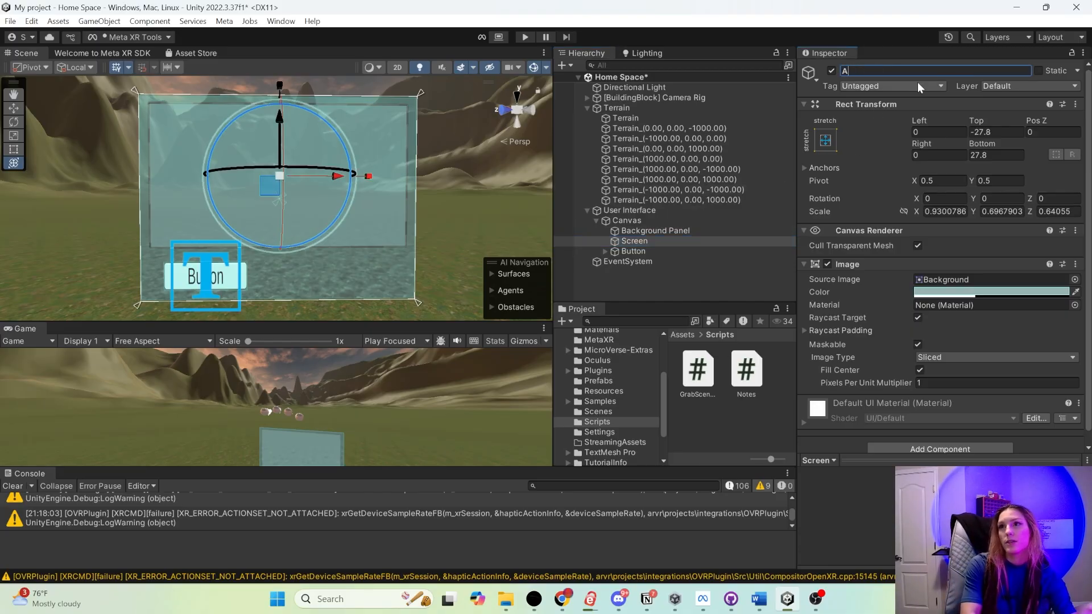
{"action": "type", "text": "bout Screen"}
{"action": "key", "text": "Return"}
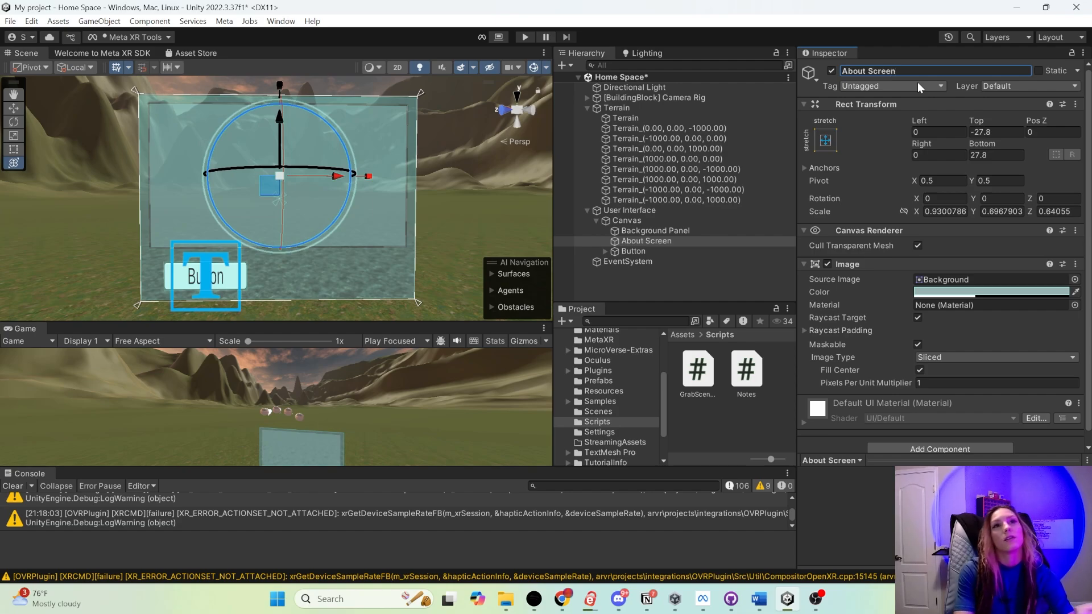
- Duplicate the About Screen panel and name the copy Controls Screen
{"action": "left_click", "coordinate": [691, 239]}
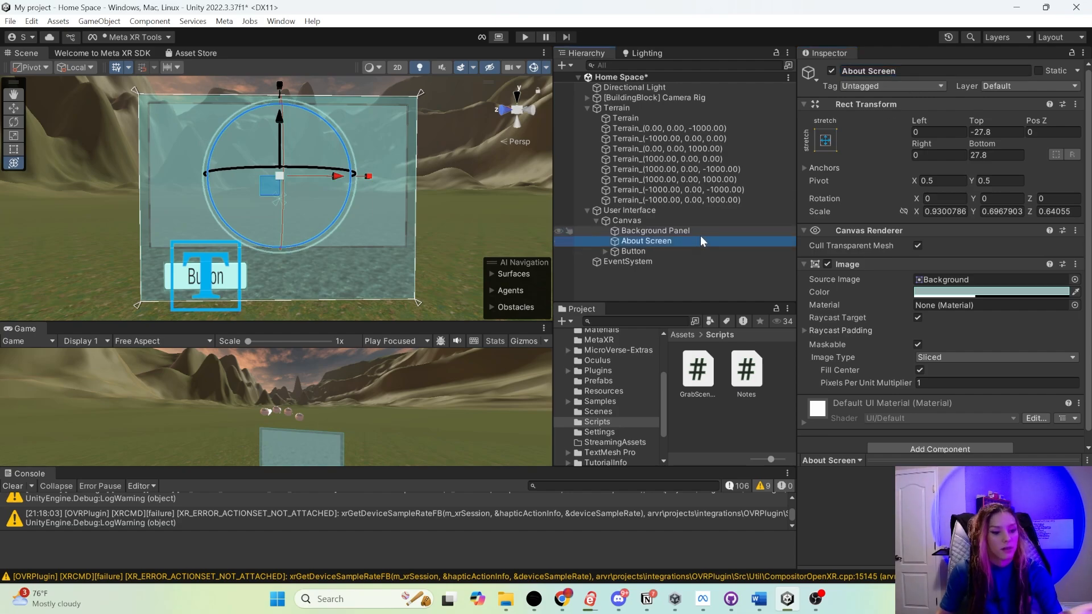
{"action": "key", "text": "ctrl+d"}
{"action": "left_click", "coordinate": [887, 71]}
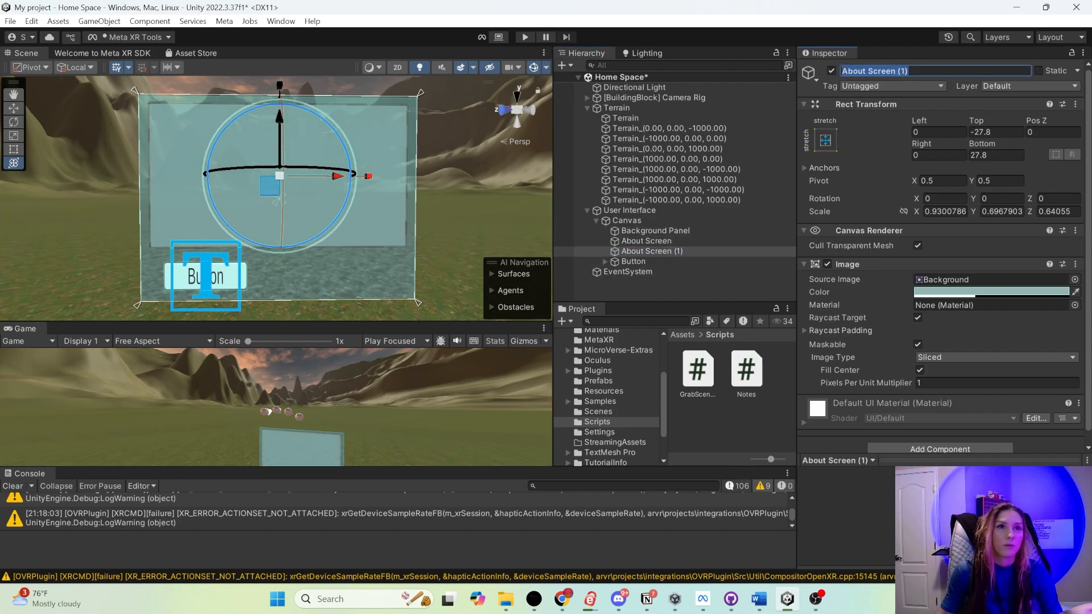
{"action": "type", "text": "C"}
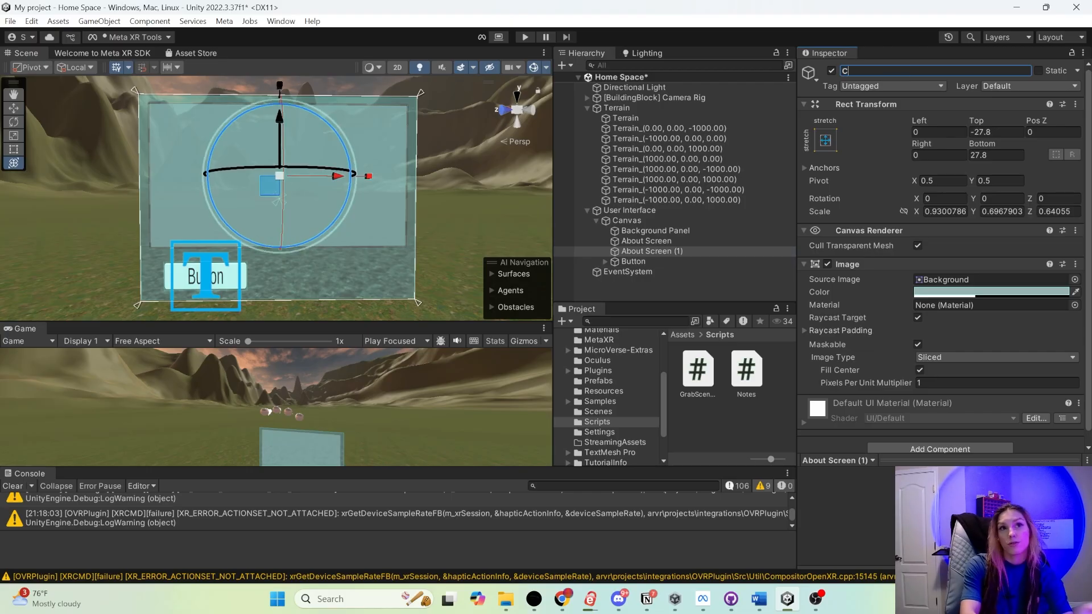
{"action": "type", "text": "ontrols Screen"}
- Group the Background Panel, About Screen and Controls Screen under a new empty parent named Panels
{"action": "left_click", "coordinate": [646, 240]}
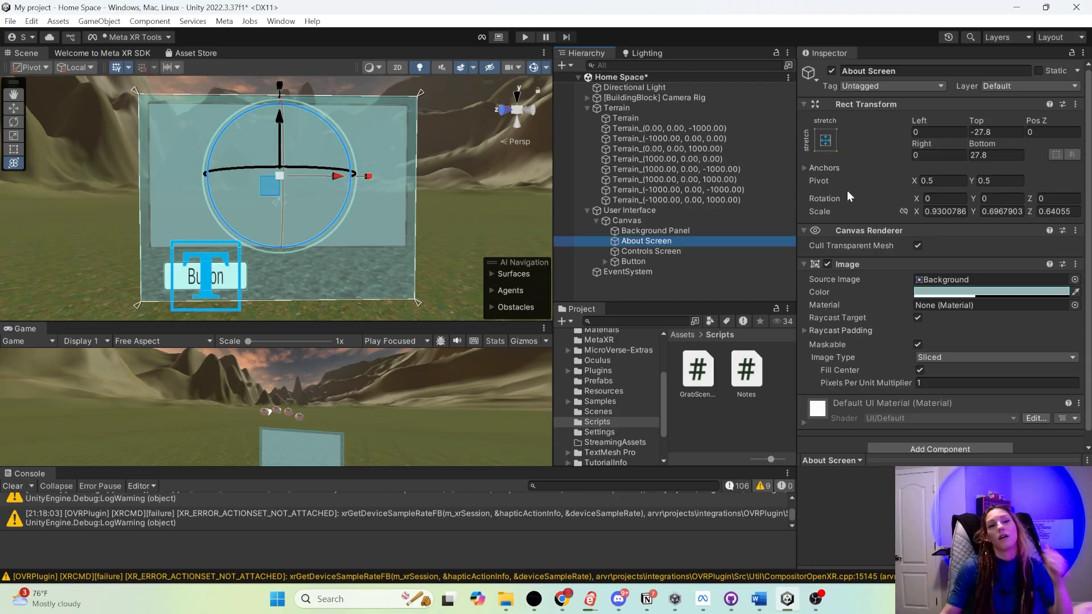
{"action": "left_click", "coordinate": [643, 252]}
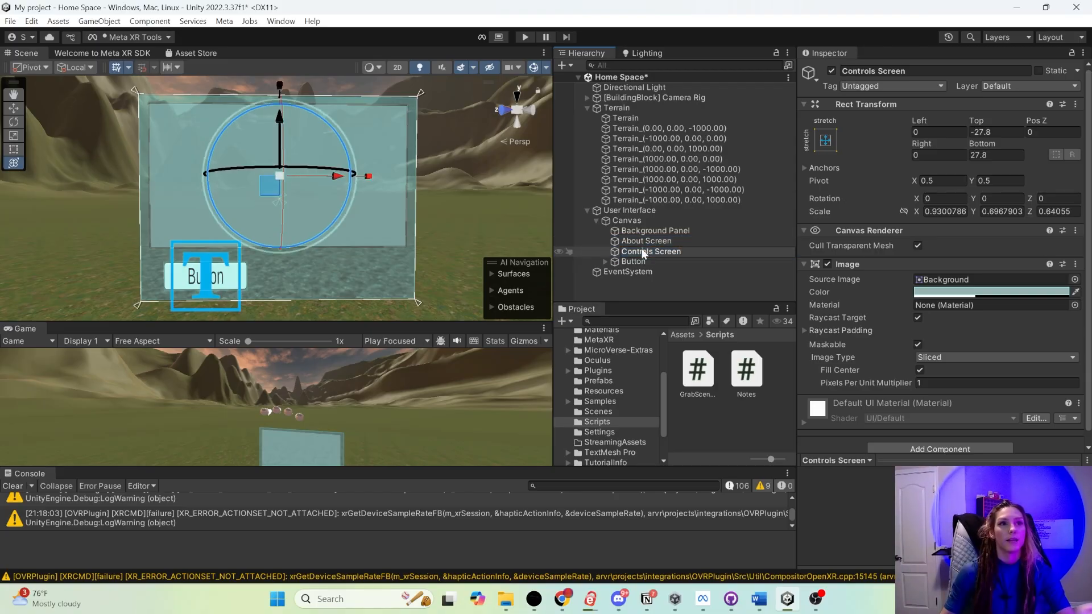
{"action": "left_click", "coordinate": [710, 242], "text": "ctrl"}
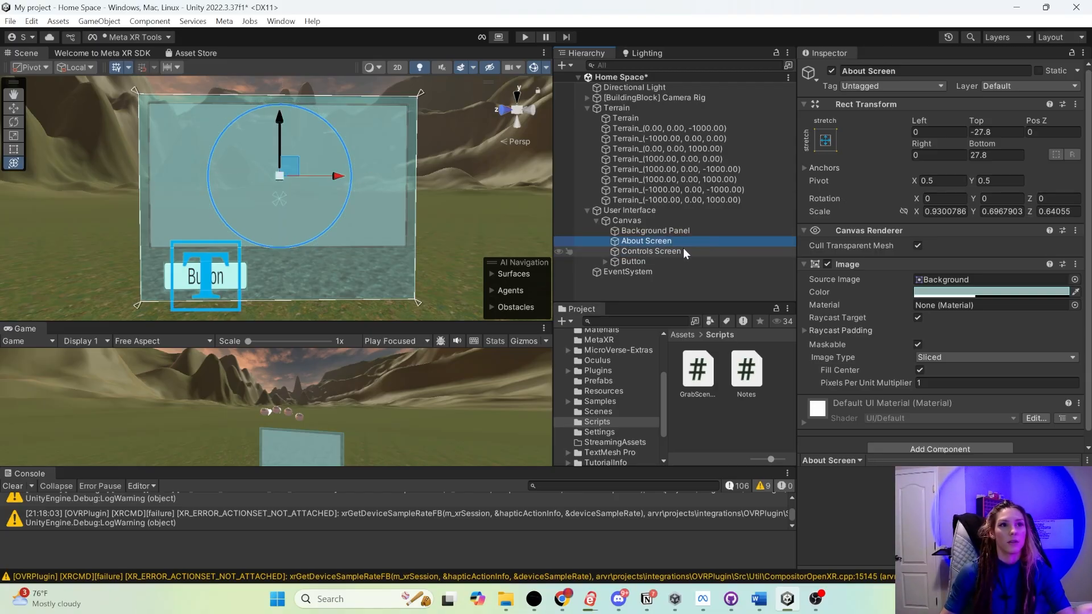
{"action": "left_click", "coordinate": [673, 231], "text": "ctrl"}
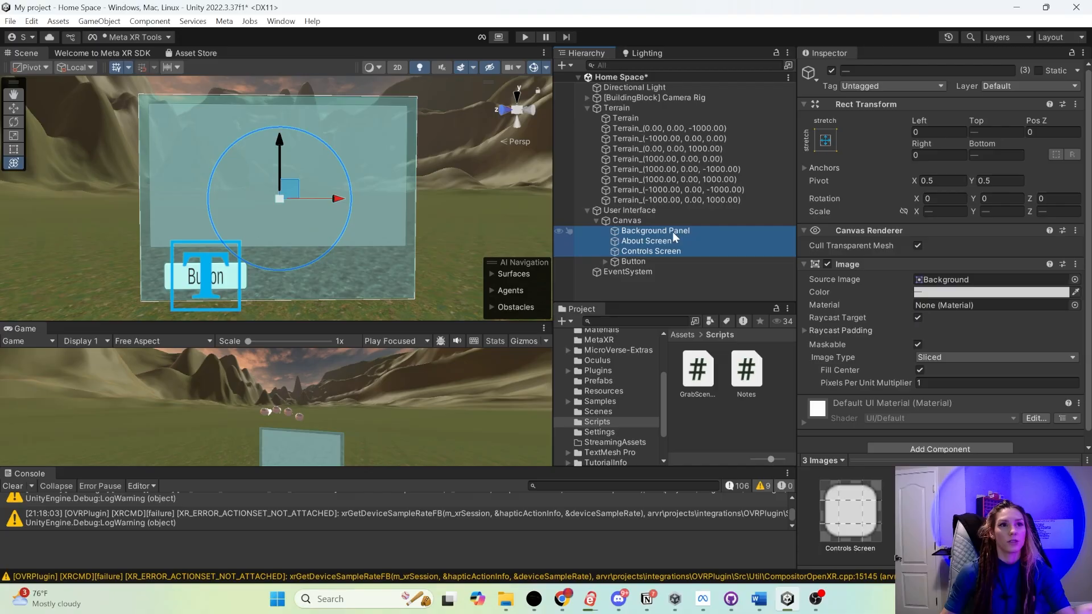
{"action": "right_click", "coordinate": [641, 232]}
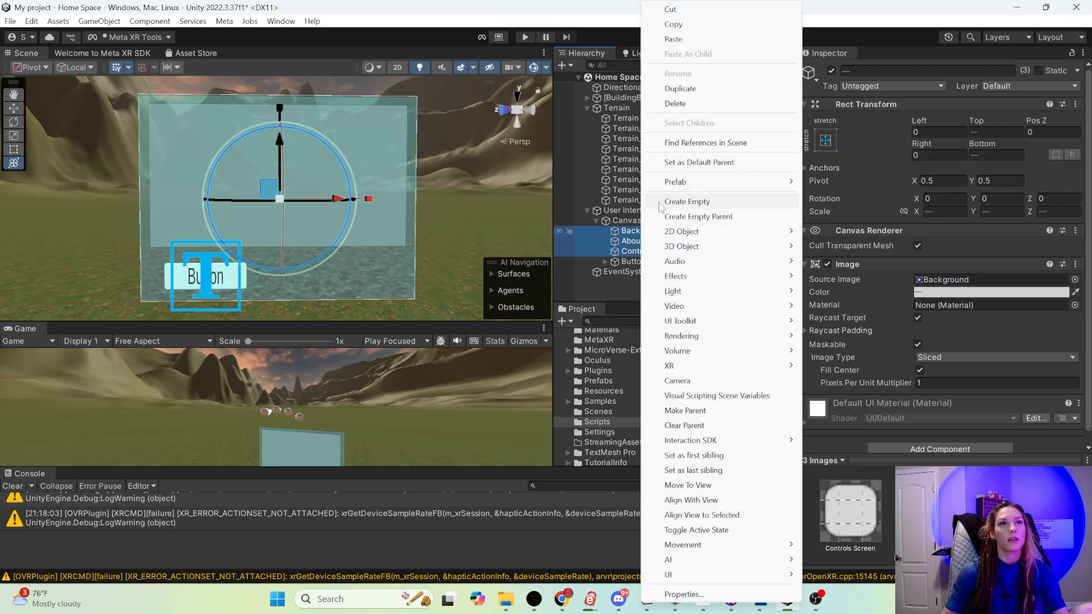
{"action": "left_click", "coordinate": [719, 218]}
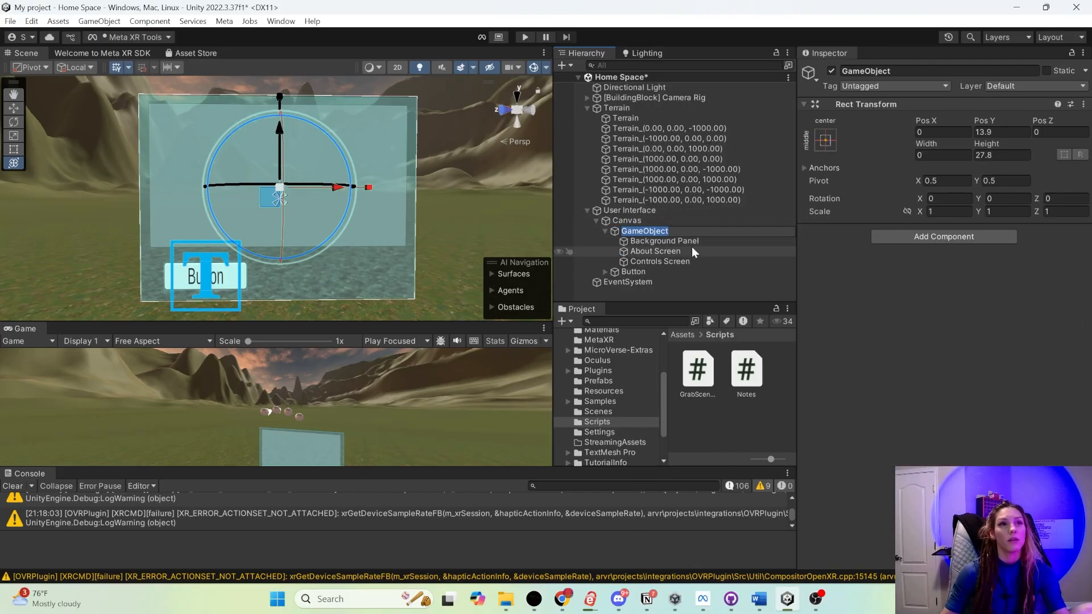
{"action": "type", "text": "Panels"}
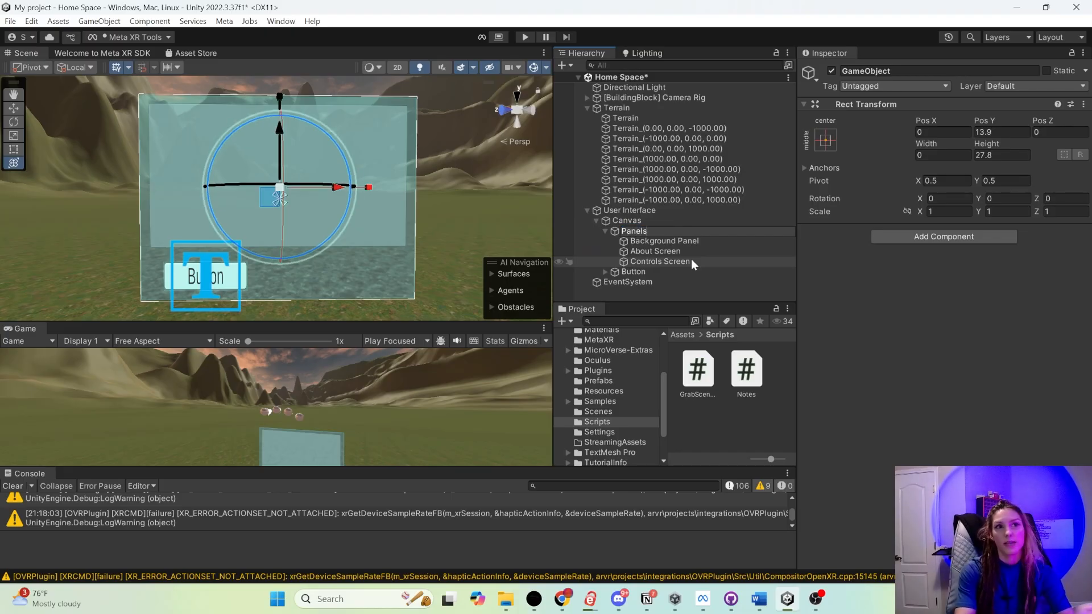
{"action": "key", "text": "Return"}
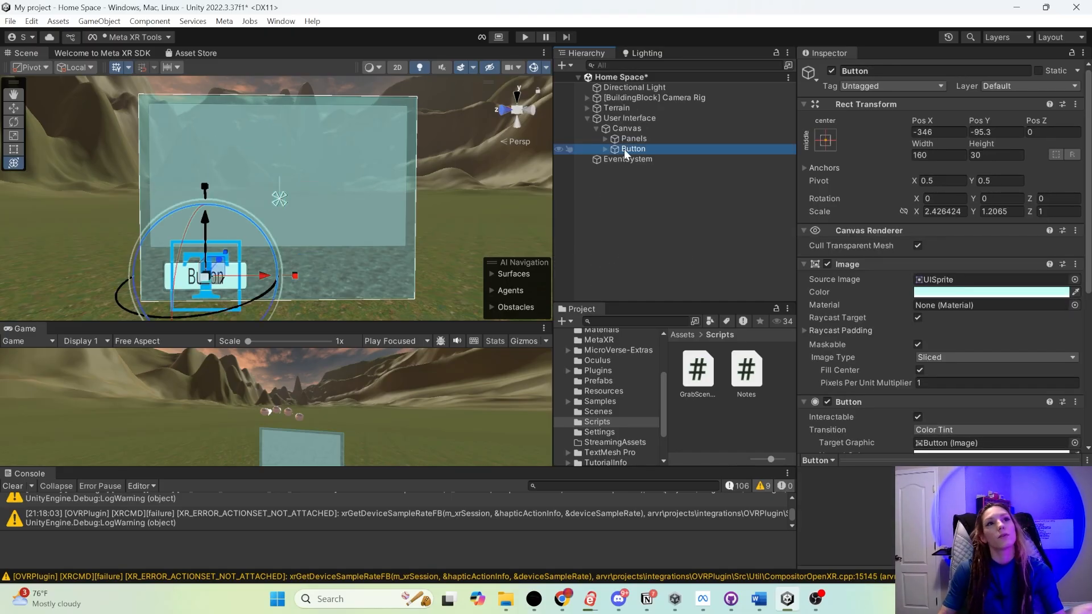
- Rename the Button as About Button and change its label text to About
{"action": "left_click", "coordinate": [876, 71]}
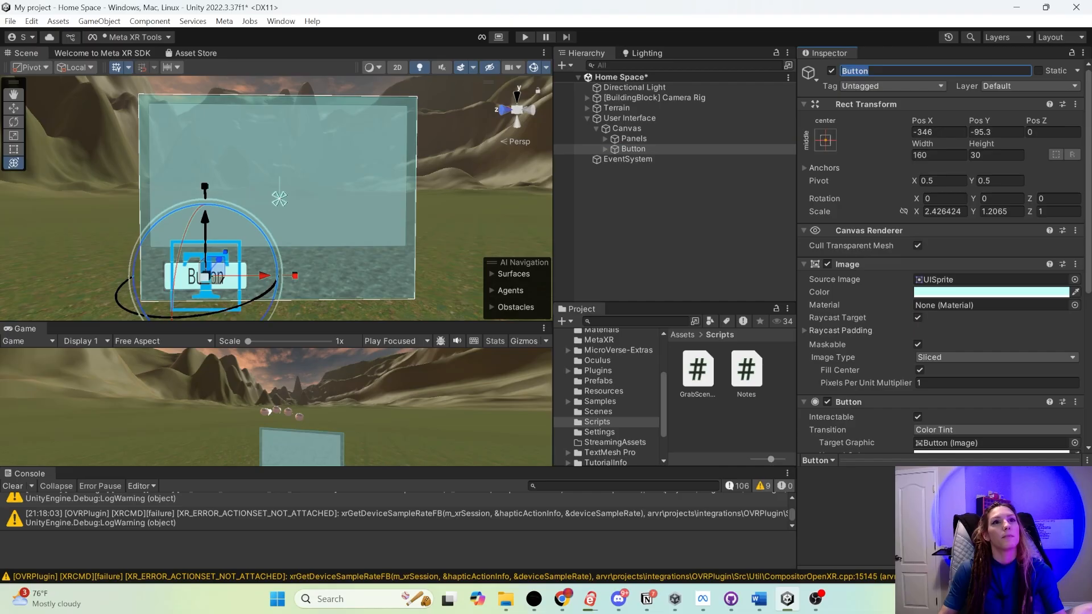
{"action": "type", "text": "About Button"}
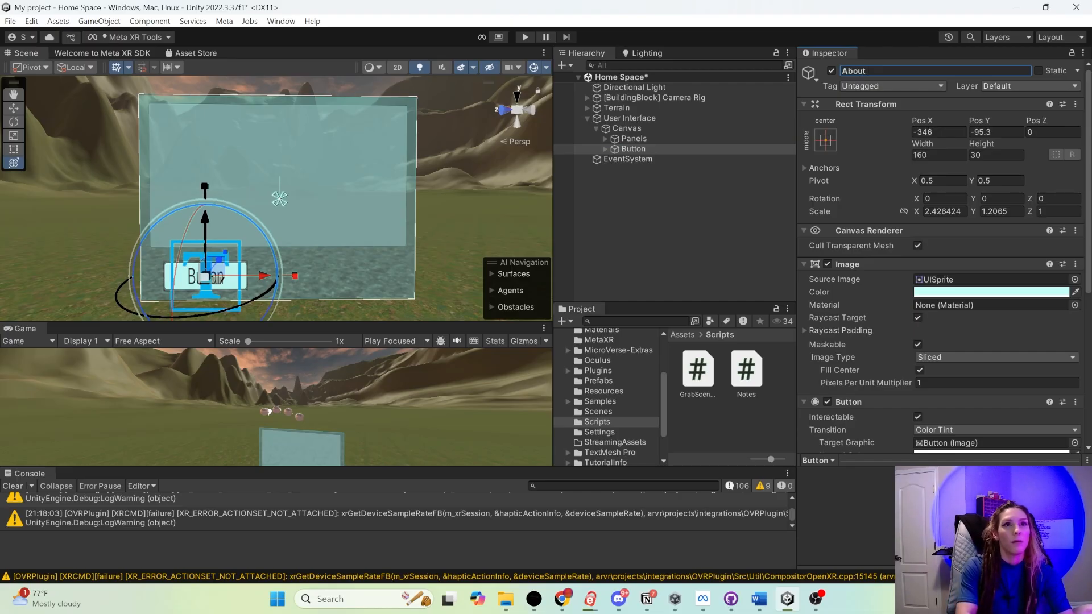
{"action": "key", "text": "Return"}
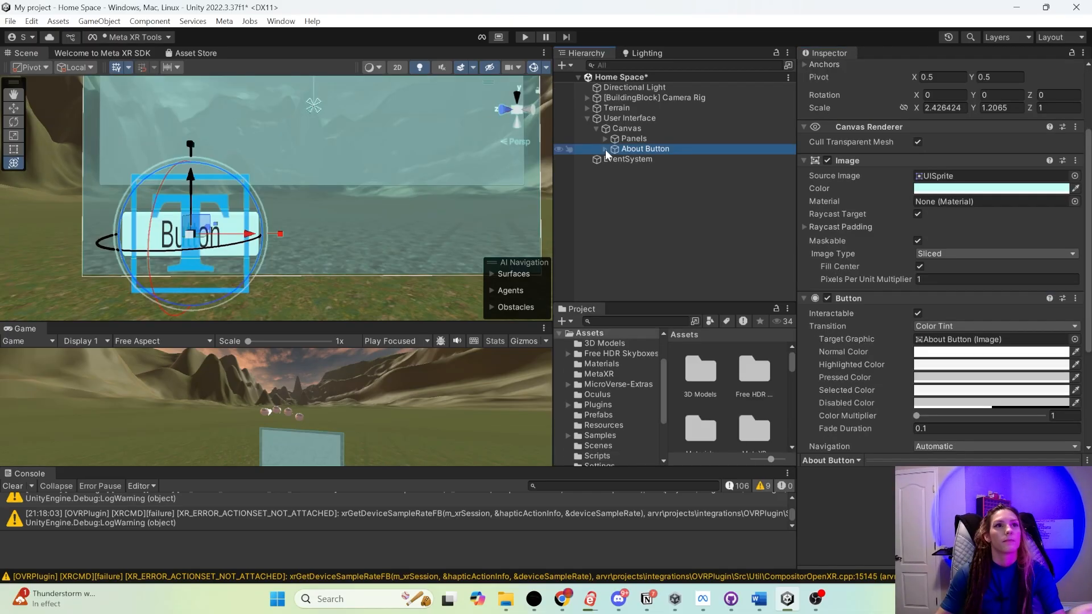
{"action": "left_click", "coordinate": [605, 149]}
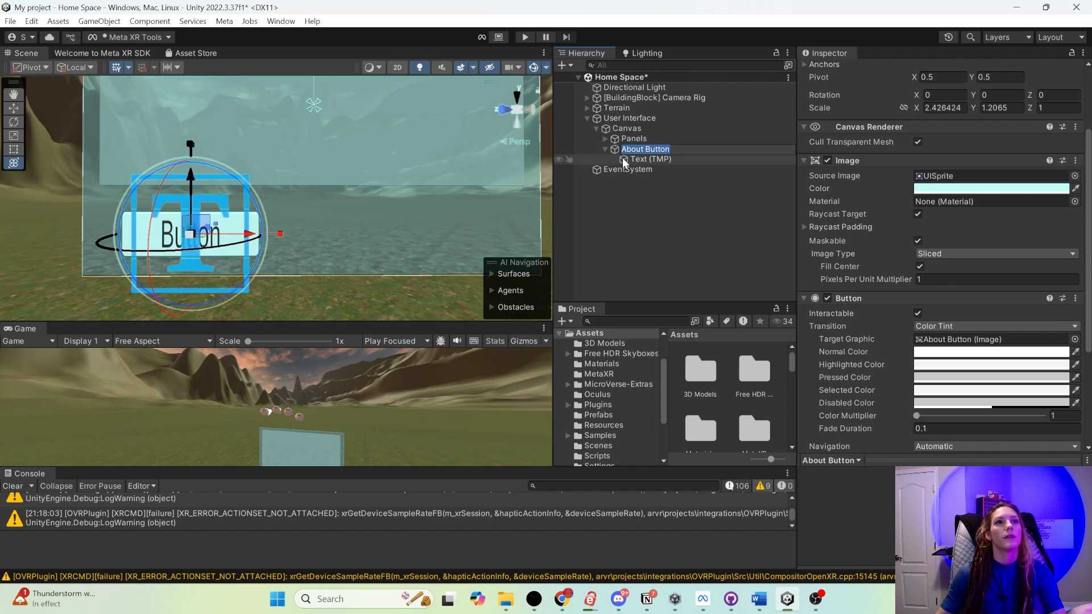
{"action": "left_click", "coordinate": [648, 159]}
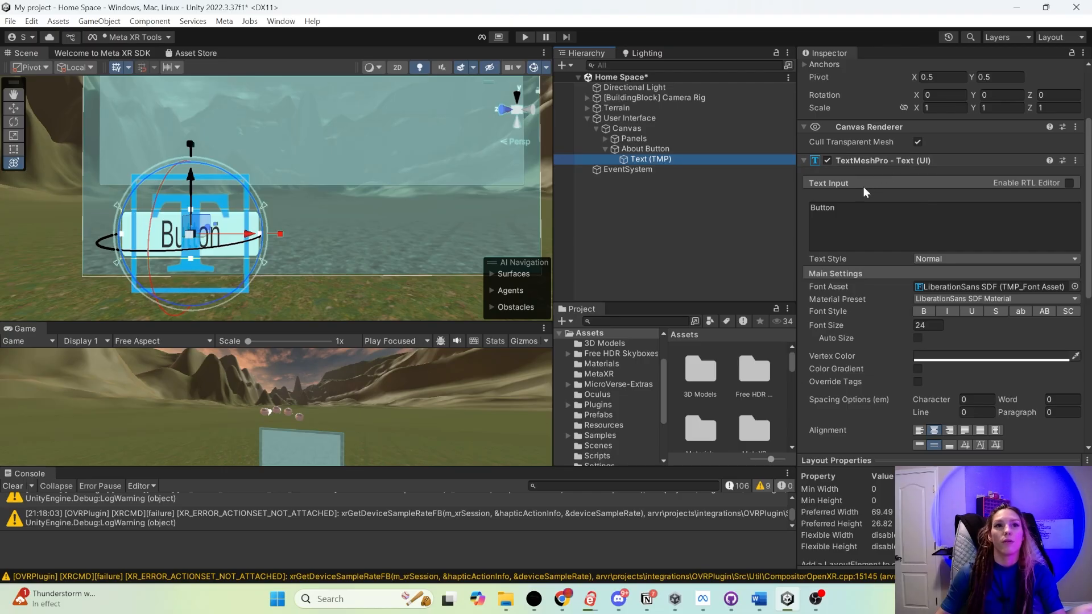
{"action": "left_click", "coordinate": [824, 206]}
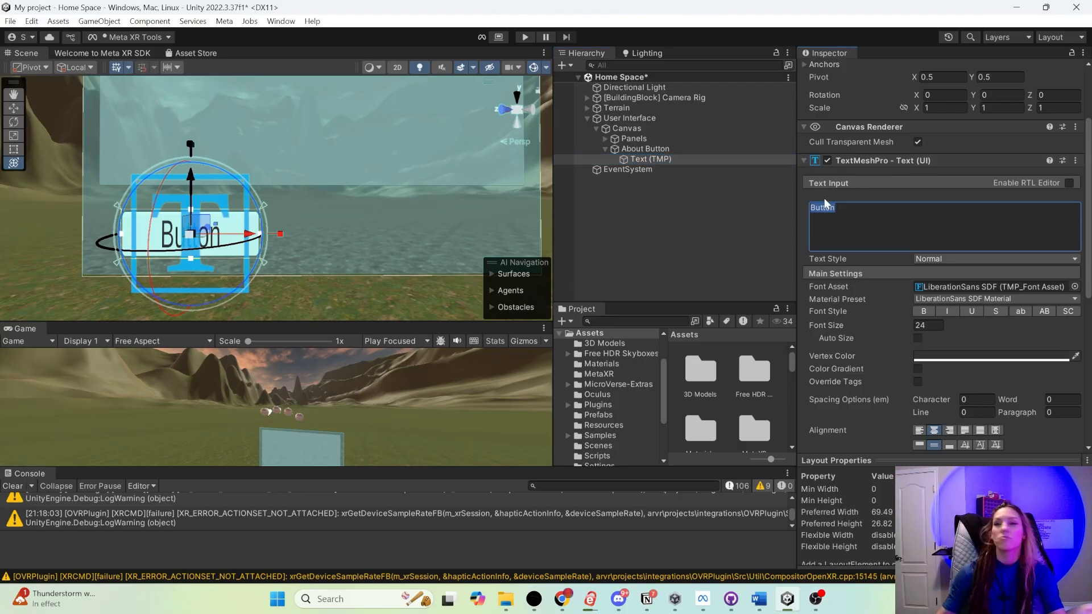
{"action": "type", "text": "About"}
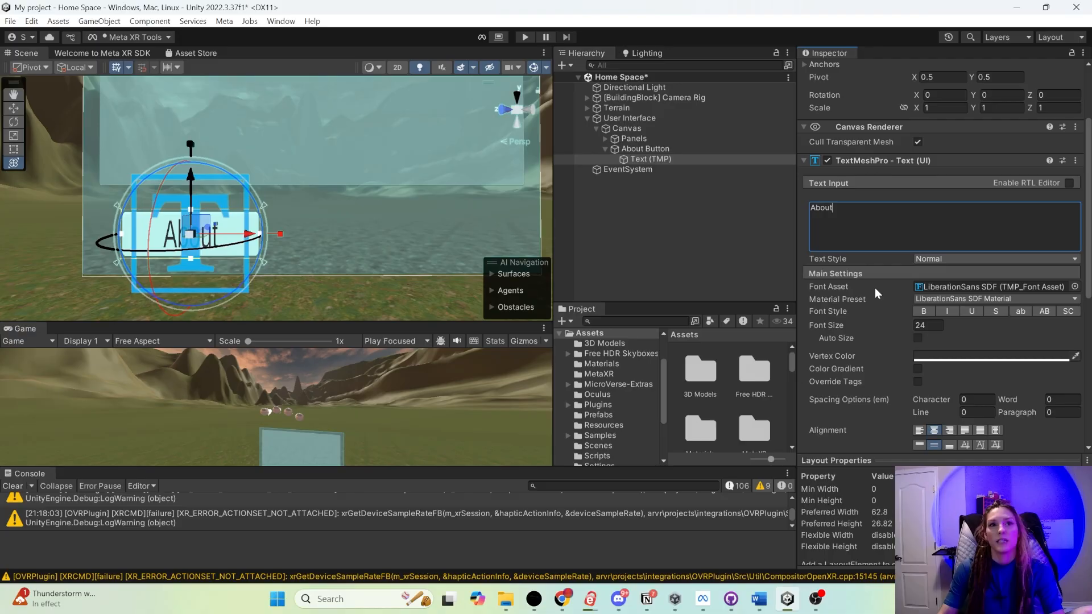
- Set the font asset of the About Button's label to Anton SDF
{"action": "left_click", "coordinate": [984, 288]}
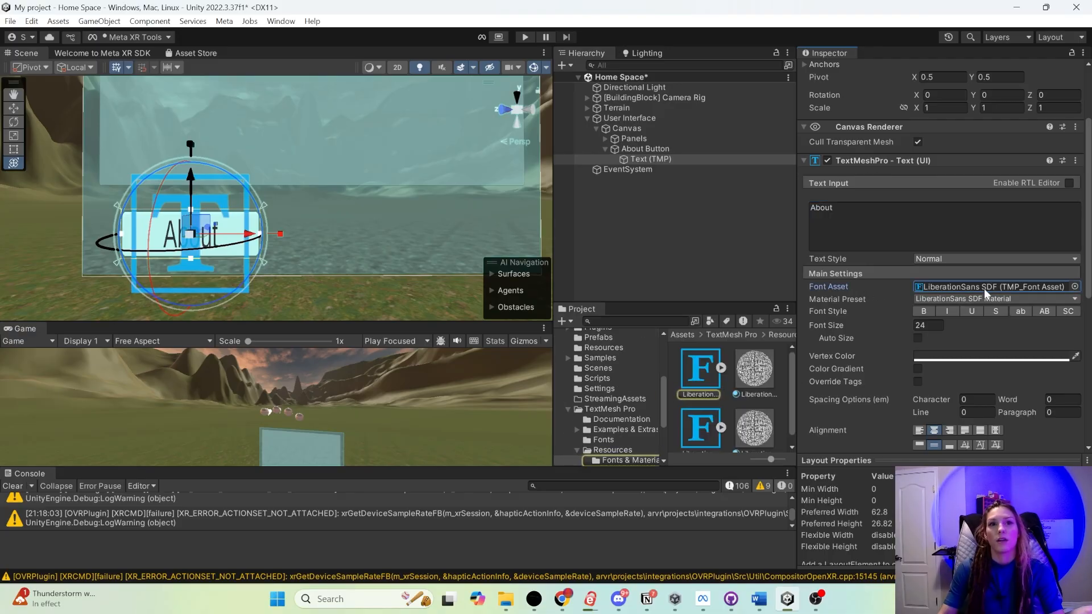
{"action": "left_click", "coordinate": [1076, 287]}
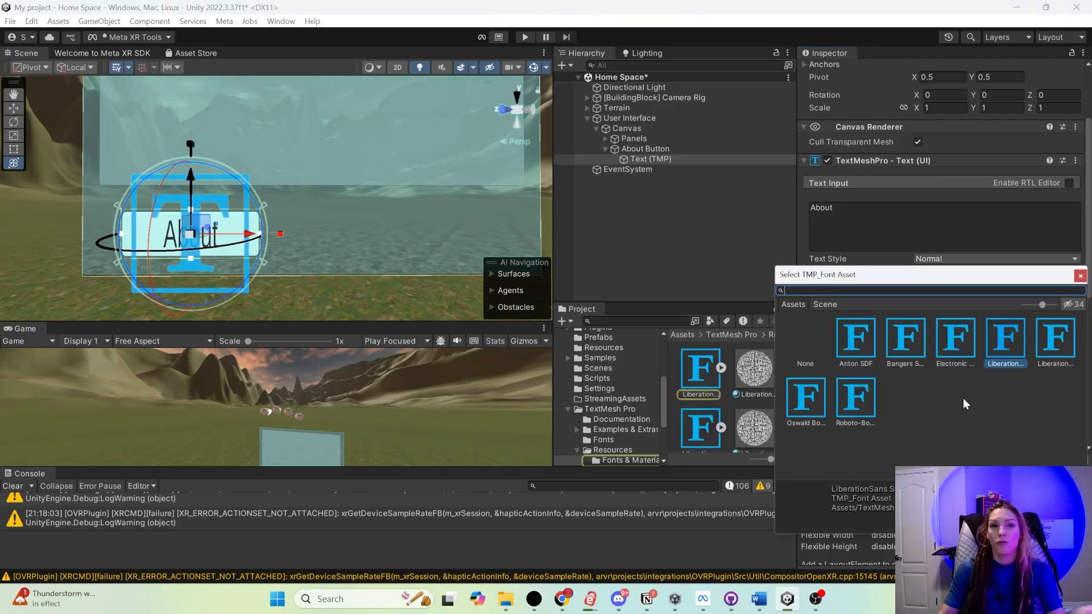
{"action": "double_click", "coordinate": [907, 341]}
{"action": "left_click", "coordinate": [1075, 287]}
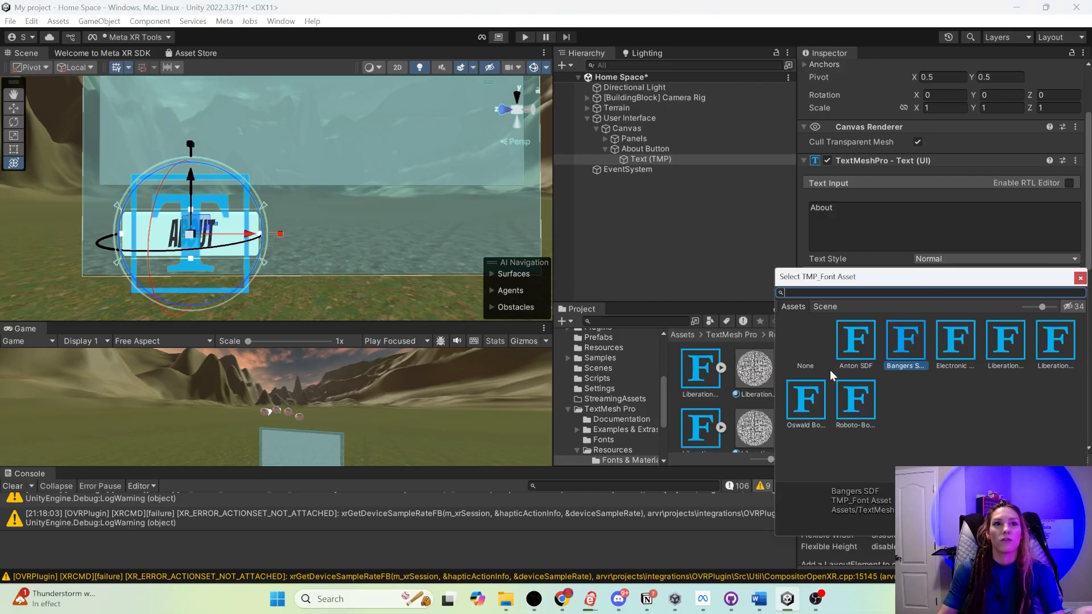
{"action": "double_click", "coordinate": [853, 344]}
- Make two duplicates of the About Button within the Canvas
{"action": "left_click_drag", "start_coordinate": [277, 220], "coordinate": [308, 179], "text": "alt"}
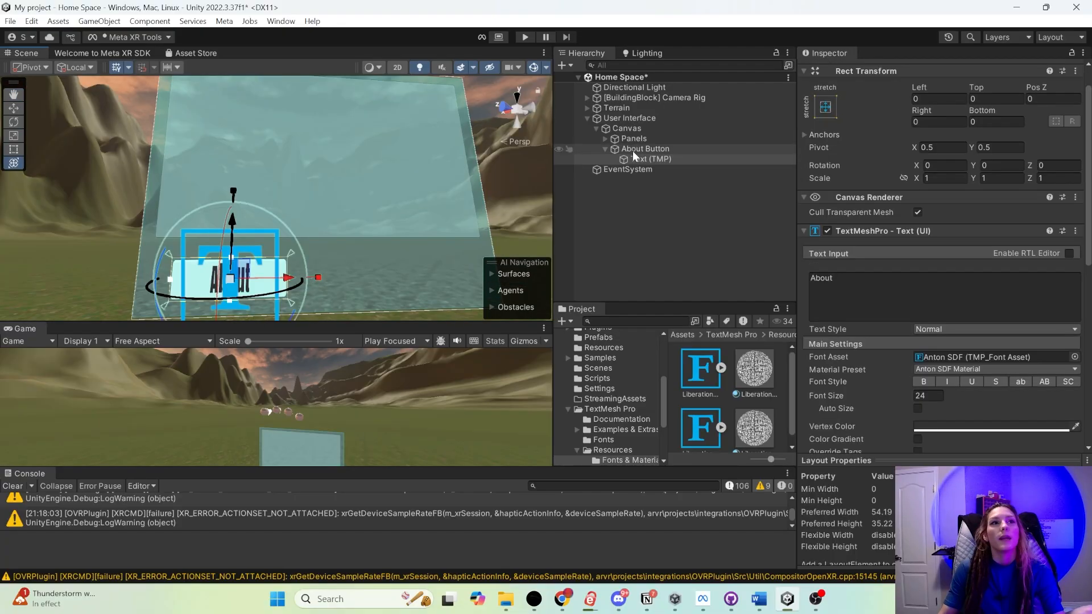
{"action": "left_click", "coordinate": [632, 150]}
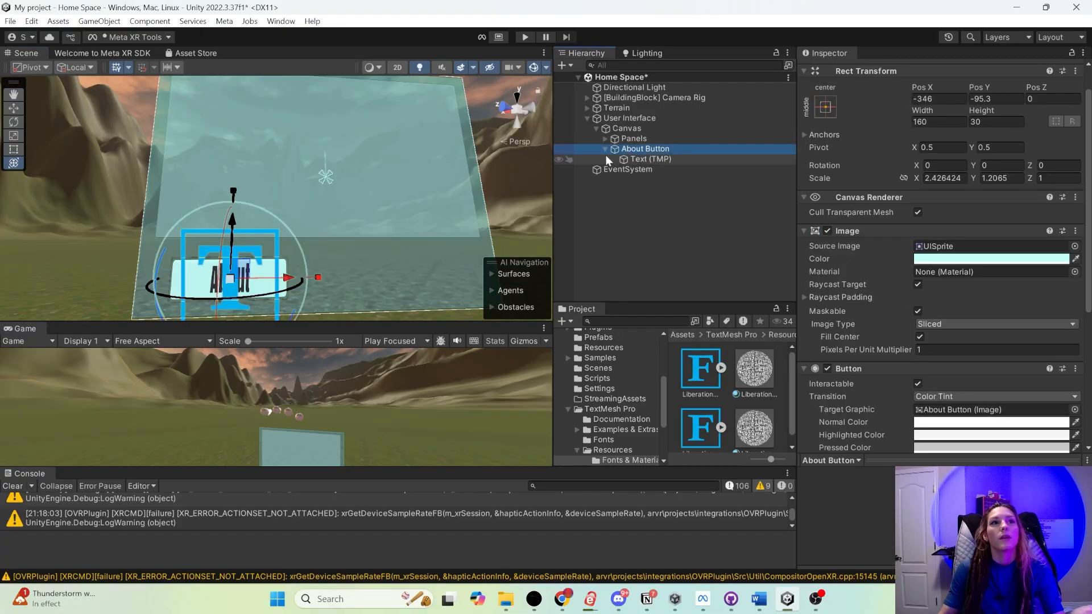
{"action": "left_click", "coordinate": [602, 148]}
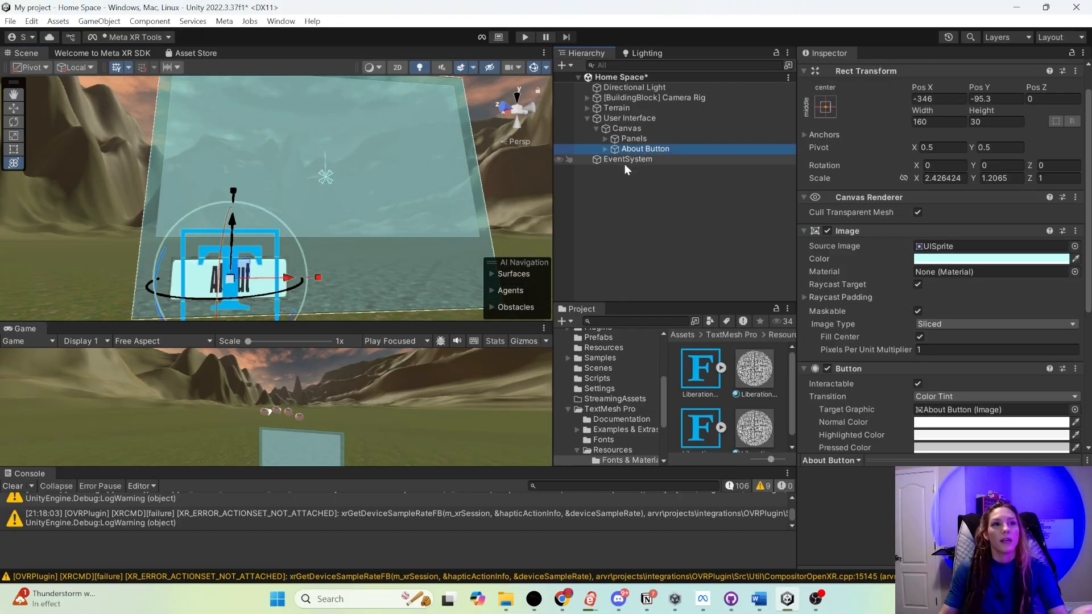
{"action": "key", "text": "ctrl+d"}
{"action": "key", "text": "ctrl+d"}
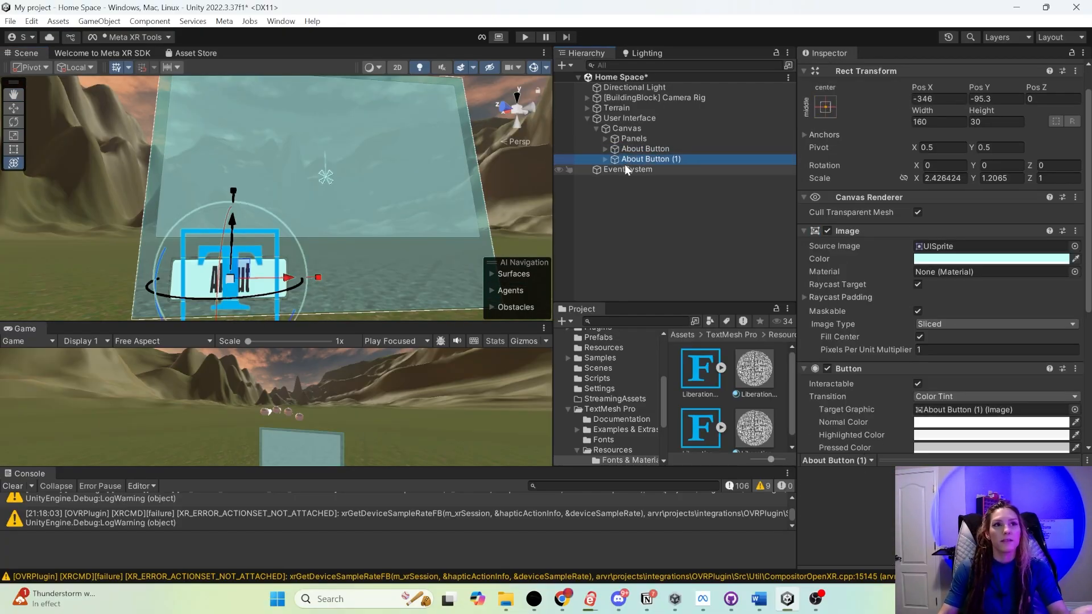
- Rename the first About Button duplicate as Controls Button and change its label text to Controls
{"action": "left_click", "coordinate": [643, 159]}
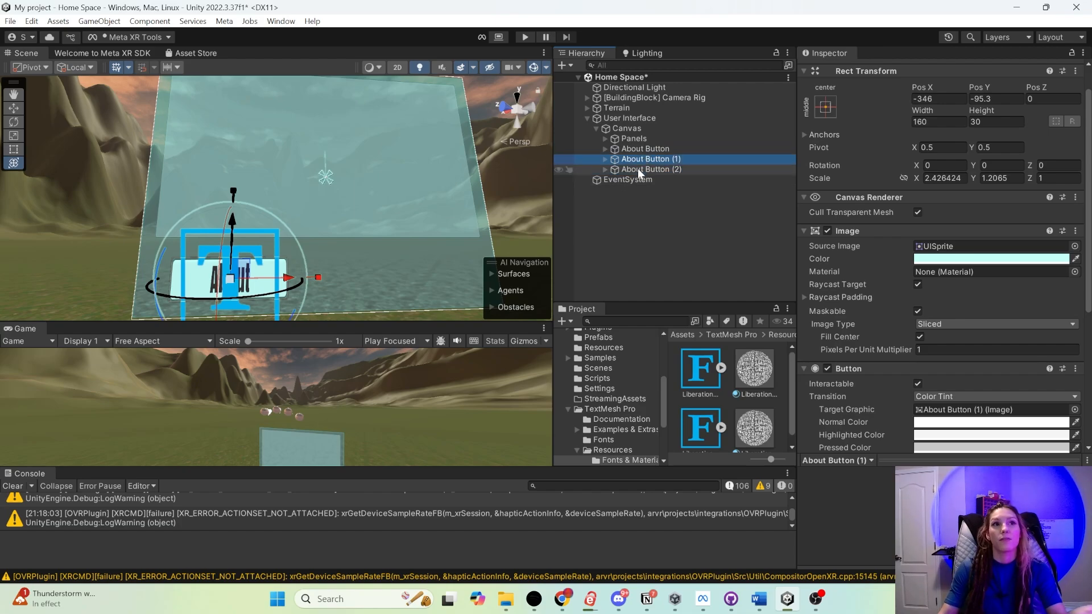
{"action": "scroll", "coordinate": [831, 132], "scroll_direction": "up", "scroll_amount": 3}
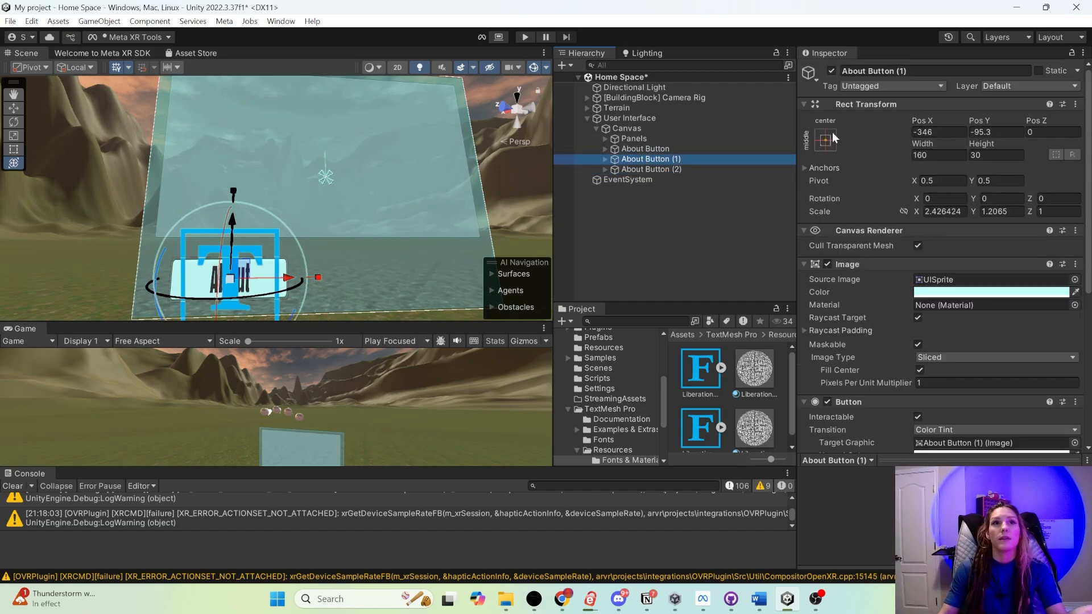
{"action": "left_click", "coordinate": [876, 70]}
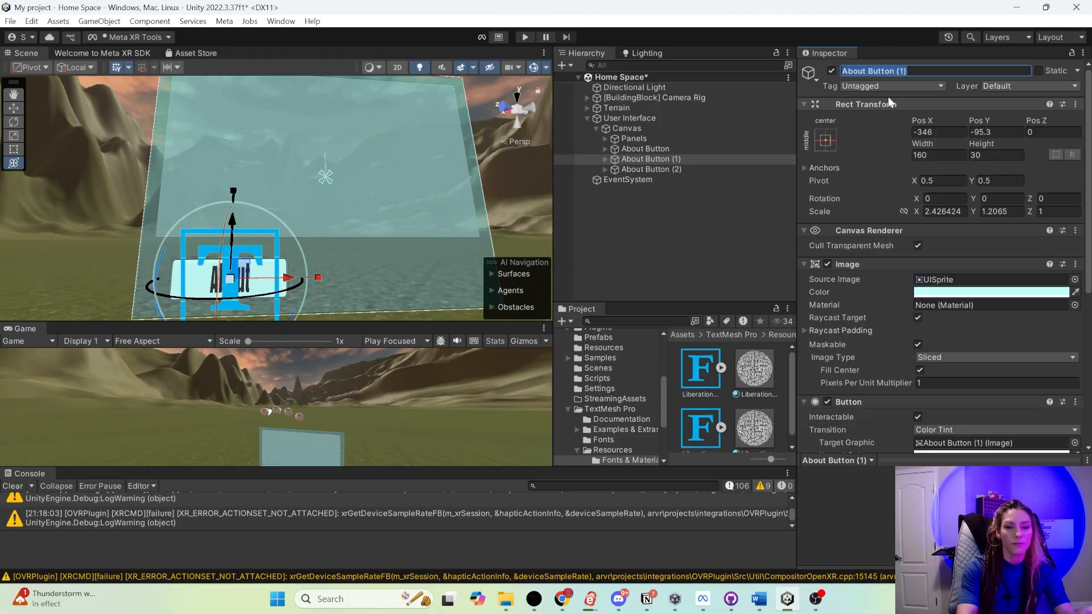
{"action": "type", "text": "Controls Bu"}
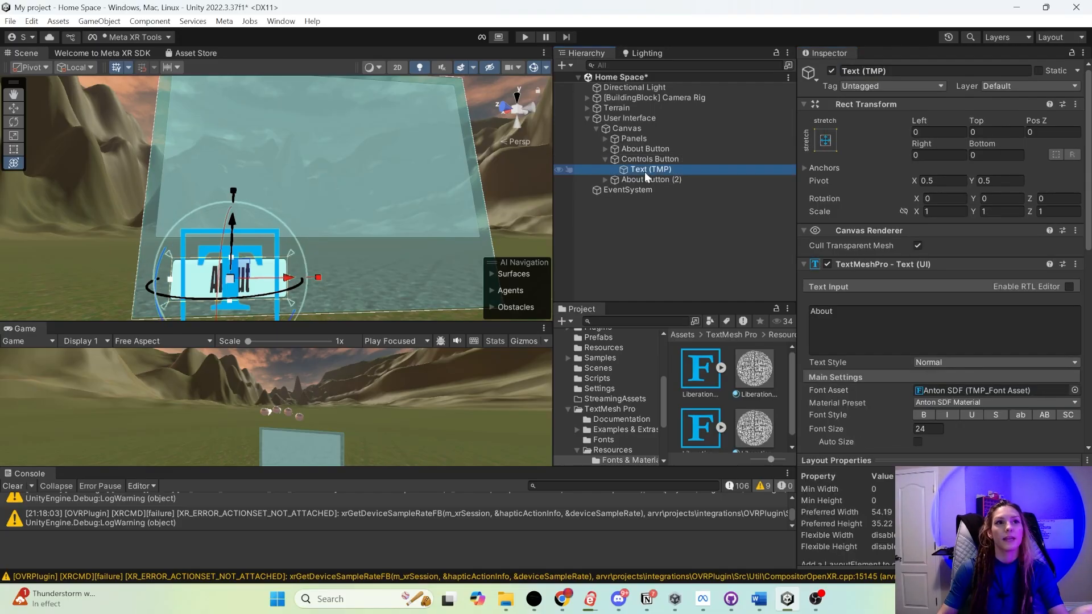
{"action": "left_click", "coordinate": [891, 327]}
{"action": "type", "text": "Controls"}
{"action": "key", "text": "Return"}
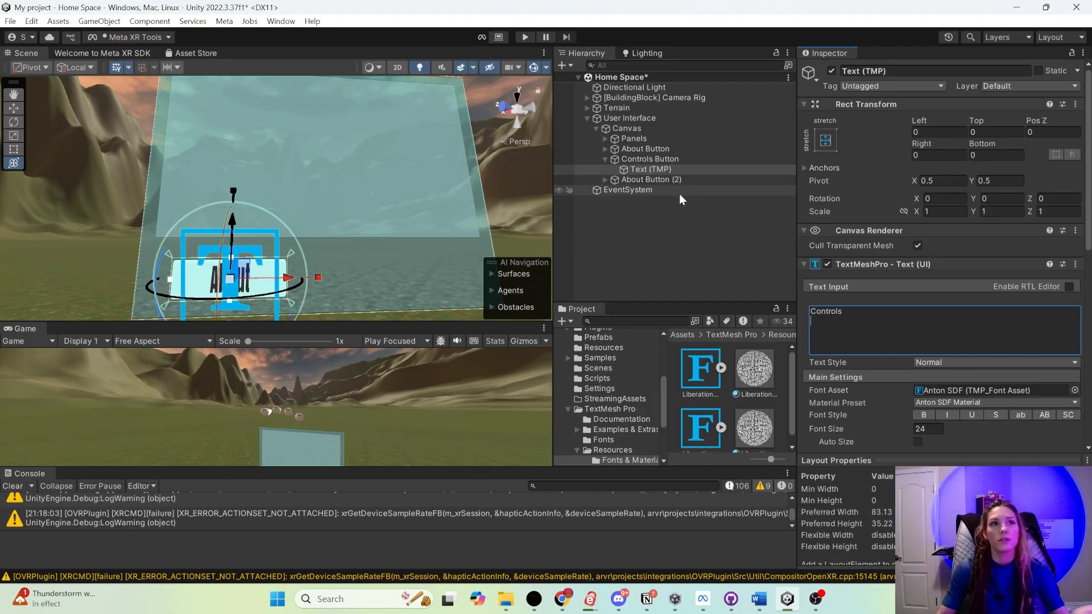
- Rename the remaining About Button duplicate as Enter and change its label text to Enter
{"action": "left_click", "coordinate": [663, 181]}
{"action": "left_click", "coordinate": [920, 71]}
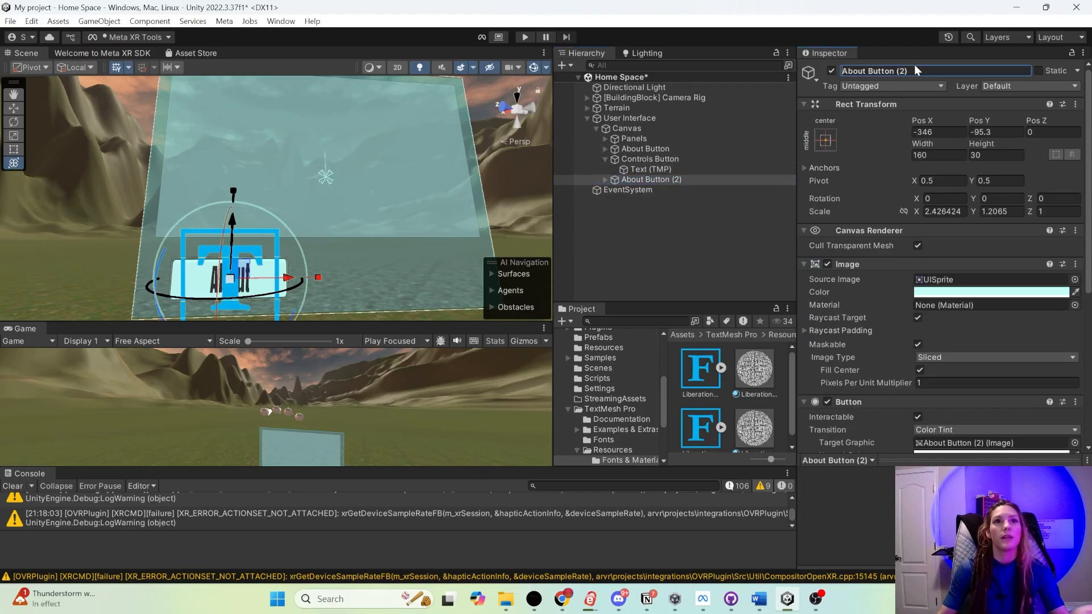
{"action": "type", "text": "nter"}
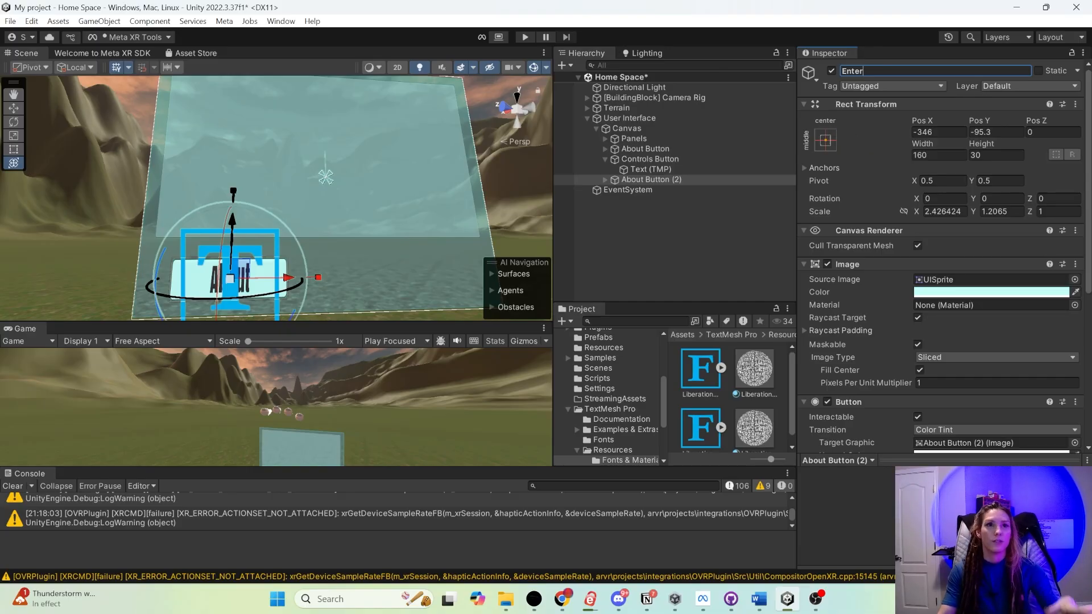
{"action": "left_click", "coordinate": [650, 169]}
{"action": "left_click", "coordinate": [605, 180]}
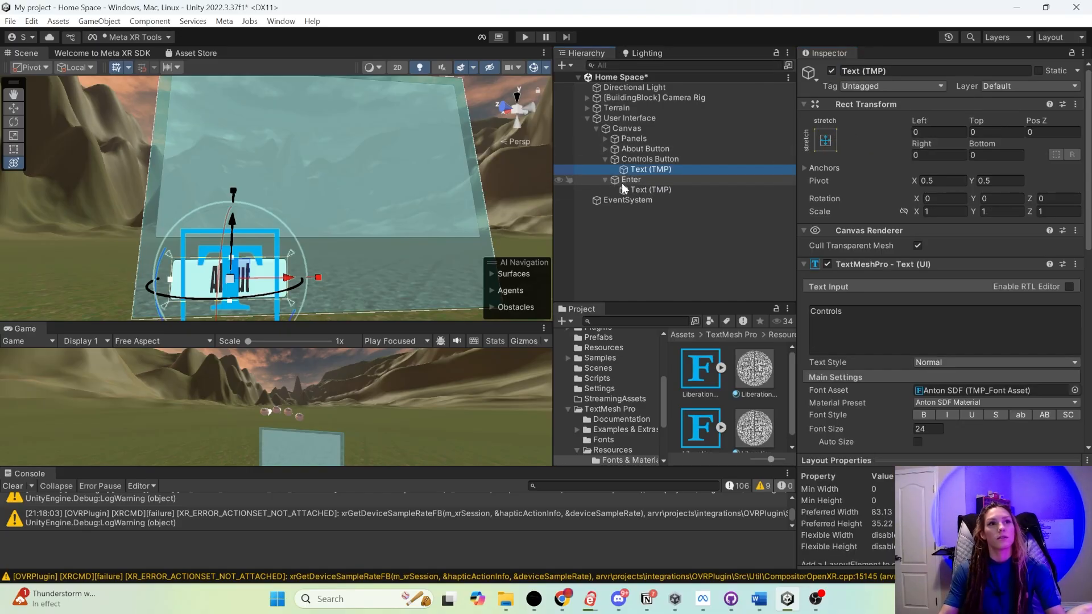
{"action": "left_click", "coordinate": [621, 180]}
{"action": "left_click", "coordinate": [651, 190]}
{"action": "left_click", "coordinate": [858, 320]}
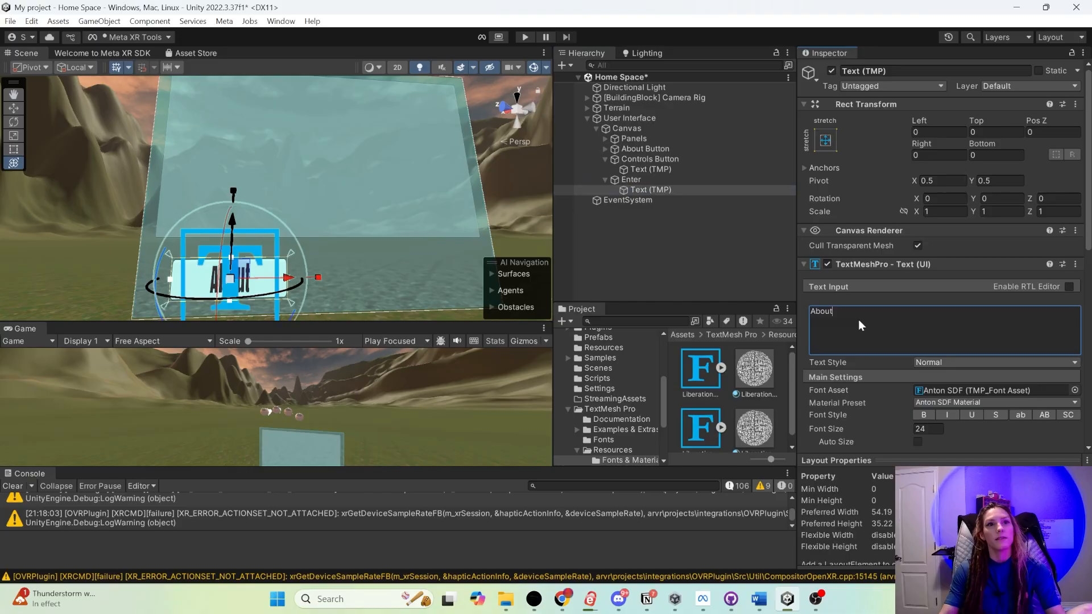
{"action": "key", "text": "ctrl+a"}
{"action": "type", "text": "Enter"}
{"action": "key", "text": "Return"}
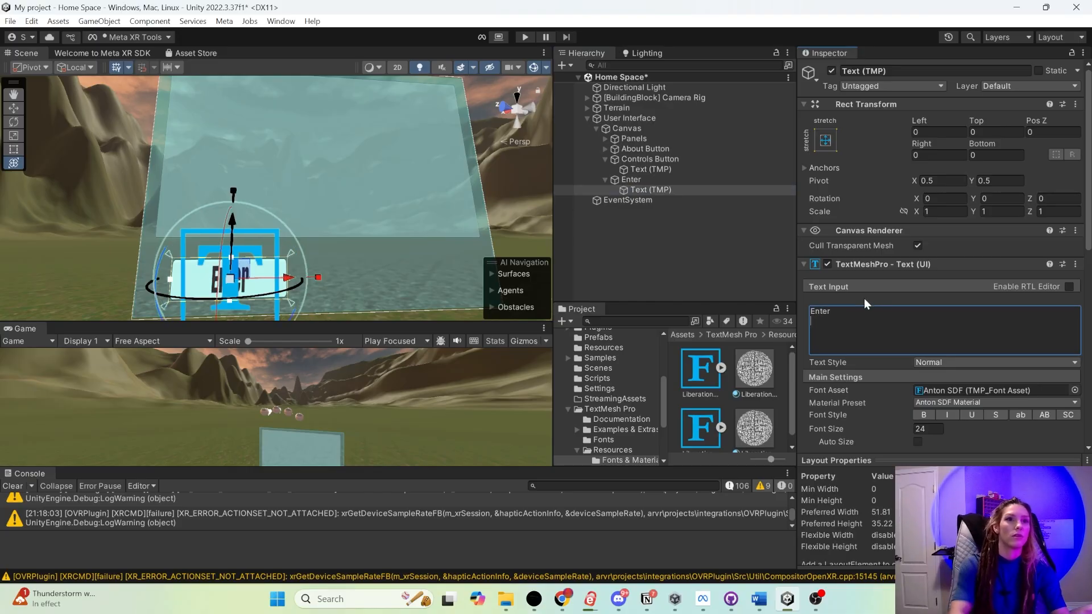
- Arrange the About, Controls and Enter buttons side by side along the canvas's lower edge and run the scene briefly in play mode
{"action": "left_click", "coordinate": [632, 150]}
{"action": "left_click", "coordinate": [620, 158]}
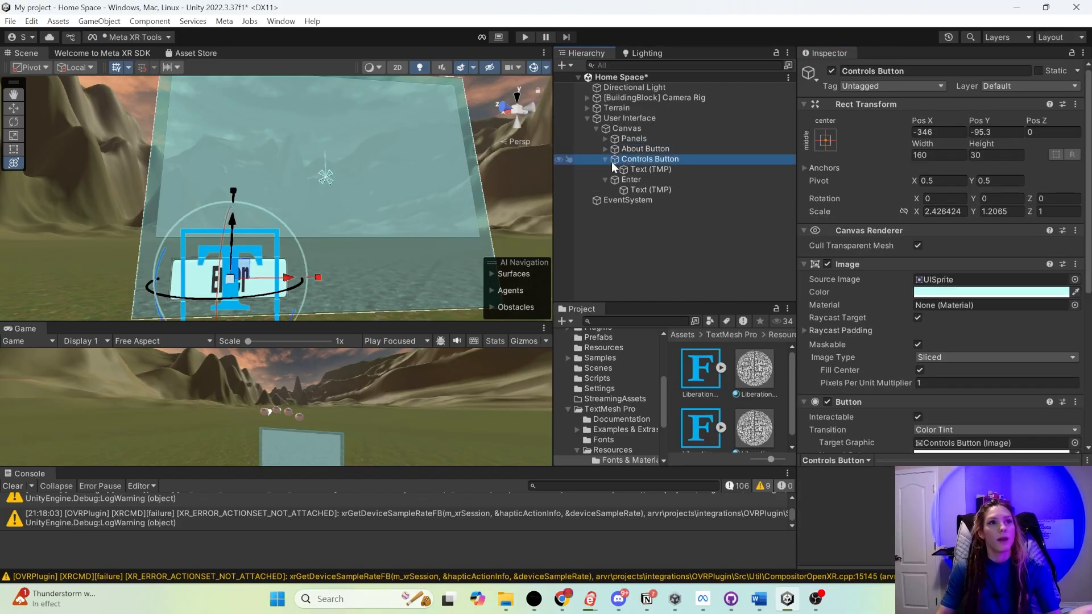
{"action": "left_click_drag", "start_coordinate": [290, 278], "coordinate": [407, 276]}
{"action": "left_click", "coordinate": [617, 181]}
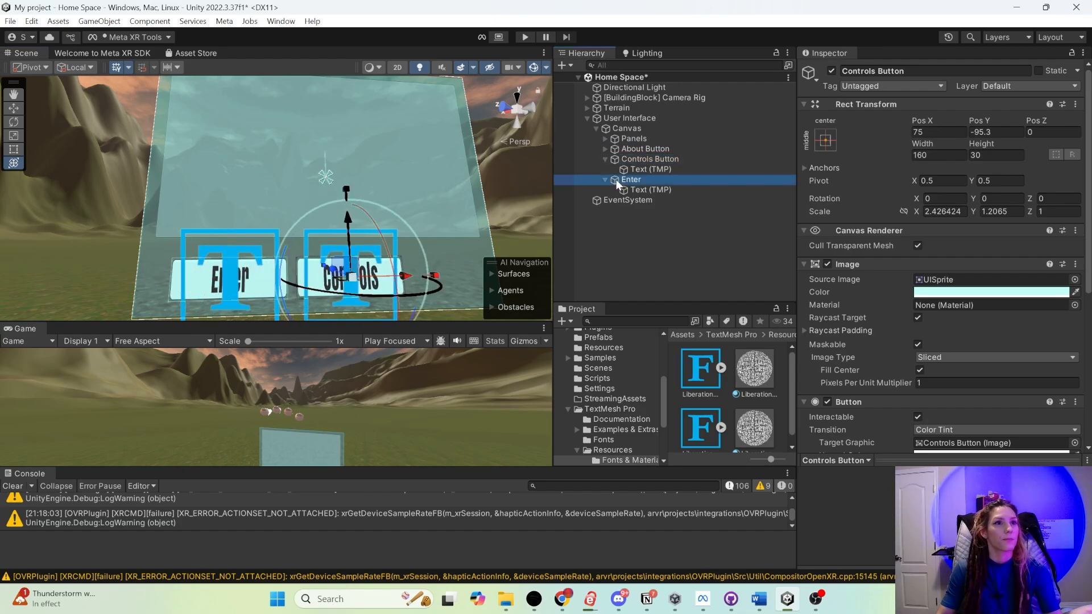
{"action": "left_click", "coordinate": [525, 37]}
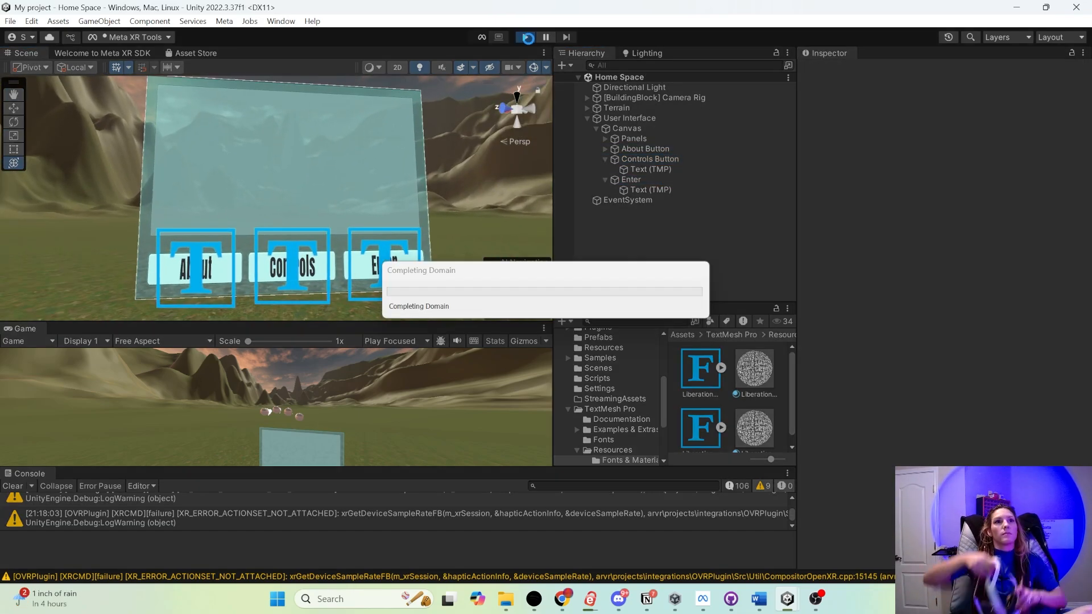
{"action": "left_click", "coordinate": [525, 38]}
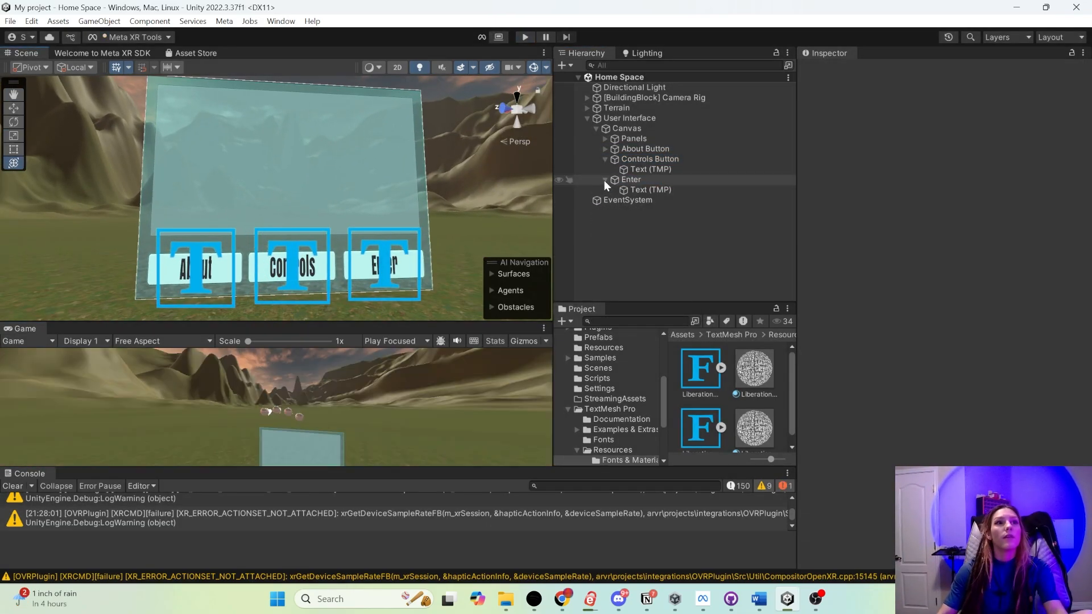
- Group the About Button, Controls Button and Enter under a new empty parent named Buttons
{"action": "left_click", "coordinate": [605, 180]}
{"action": "left_click", "coordinate": [605, 159]}
{"action": "left_click", "coordinate": [626, 148]}
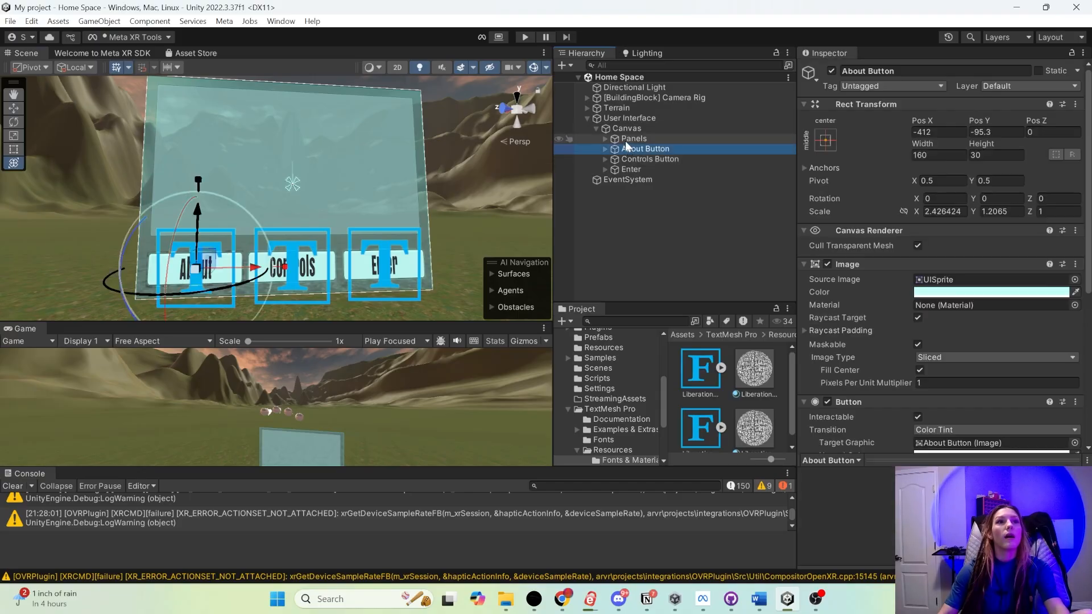
{"action": "left_click", "coordinate": [631, 138]}
{"action": "left_click", "coordinate": [628, 148]}
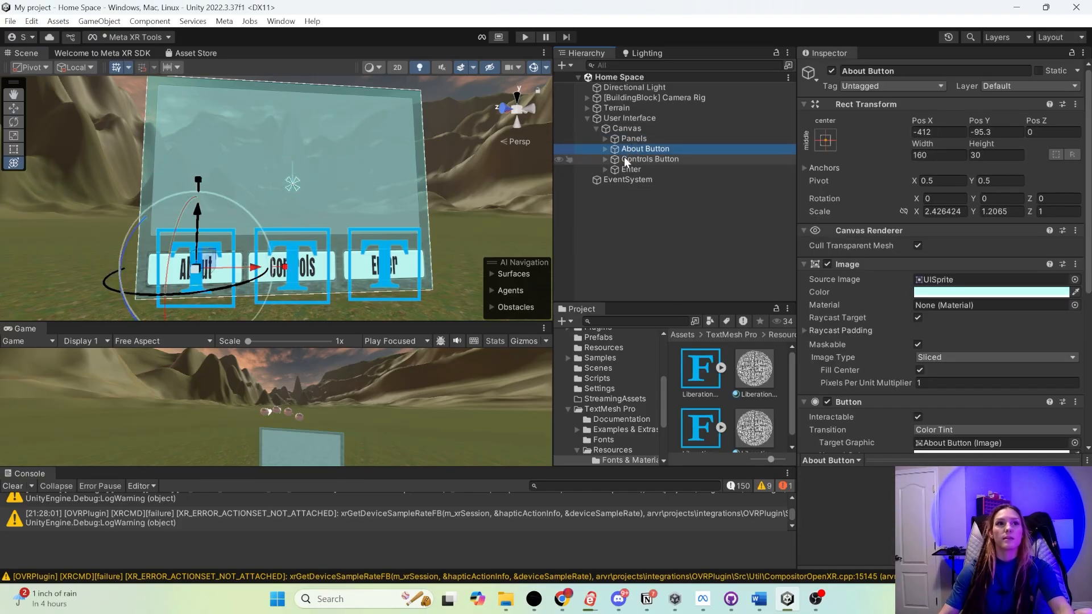
{"action": "left_click", "coordinate": [630, 169], "text": "shift"}
{"action": "right_click", "coordinate": [627, 153]}
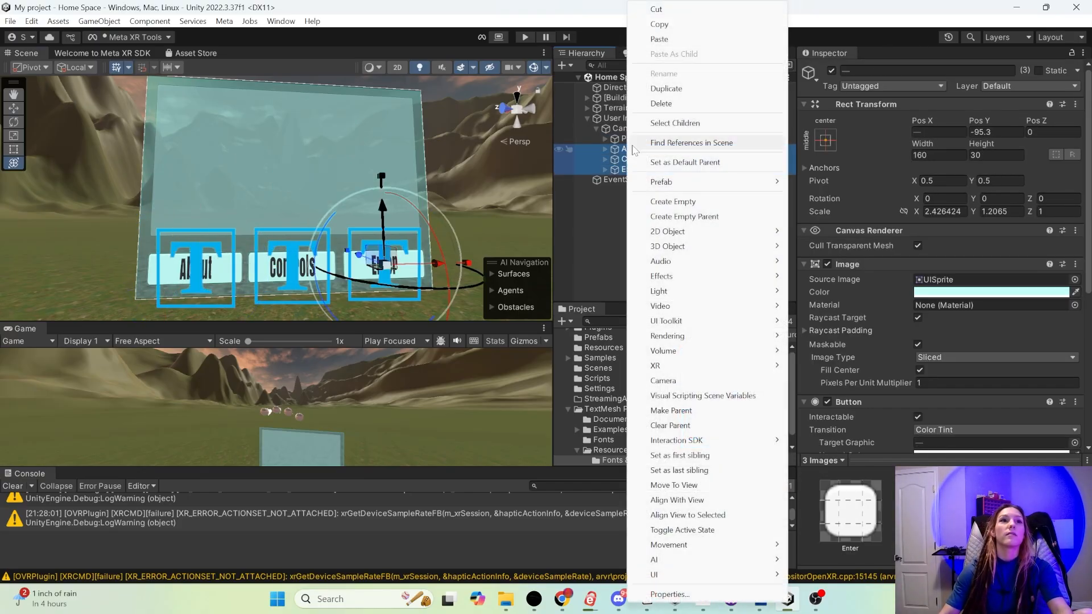
{"action": "left_click", "coordinate": [665, 216]}
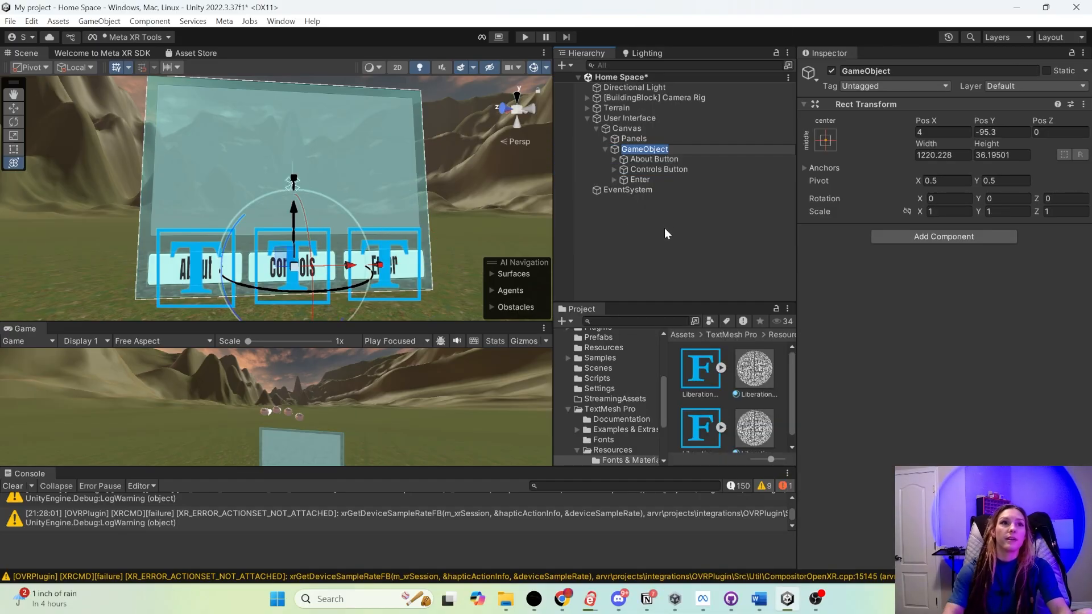
{"action": "type", "text": "Buttons"}
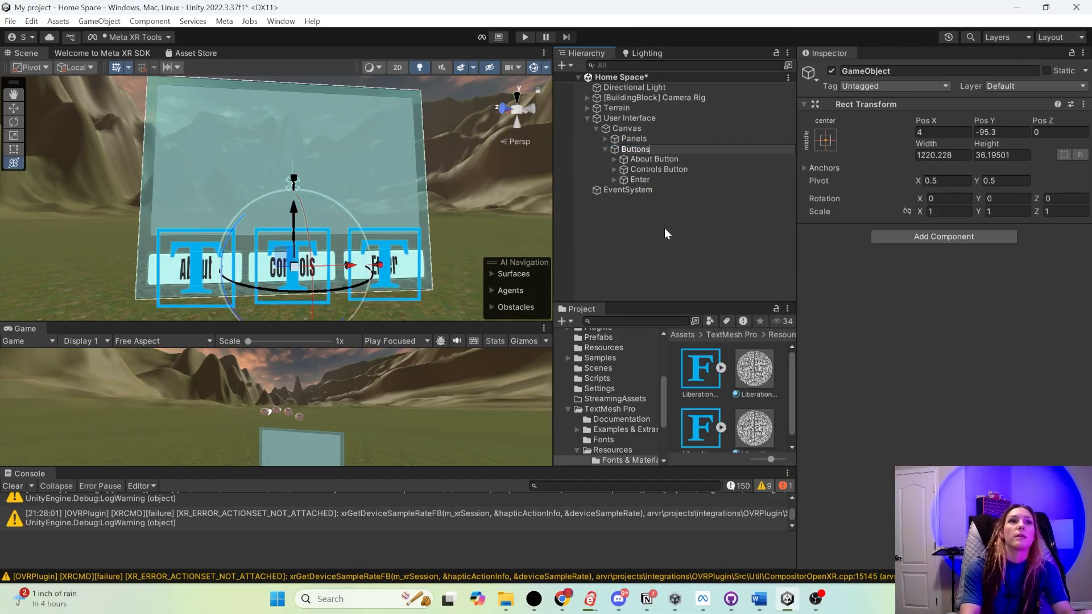
{"action": "key", "text": "Return"}
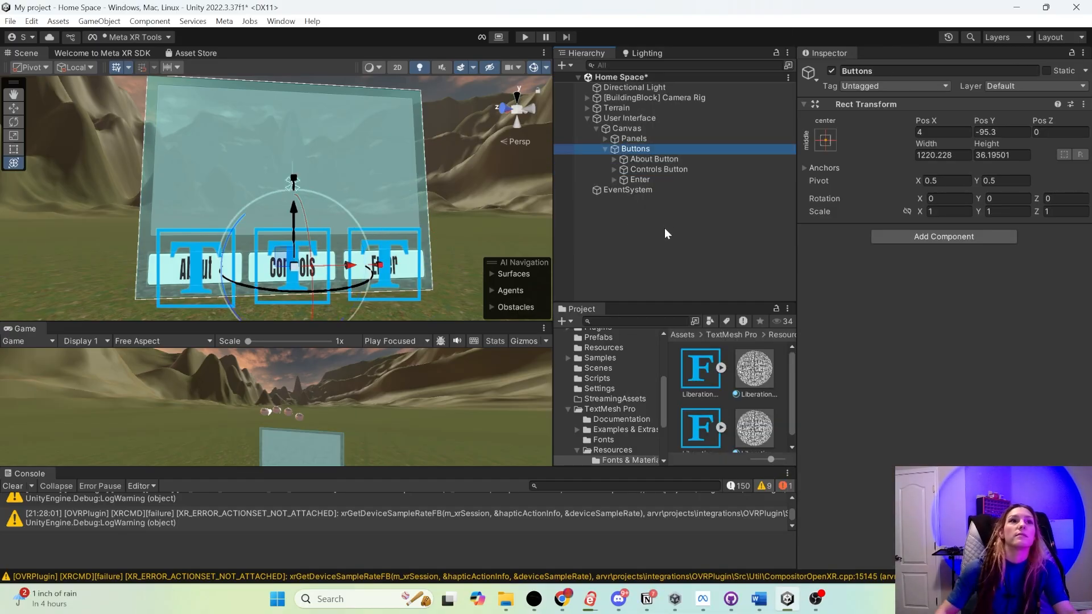
{"action": "left_click", "coordinate": [604, 149]}
- Examine the Panels and Buttons groups and the settings of the Background Panel, About Screen and Controls Screen
{"action": "left_click", "coordinate": [636, 136]}
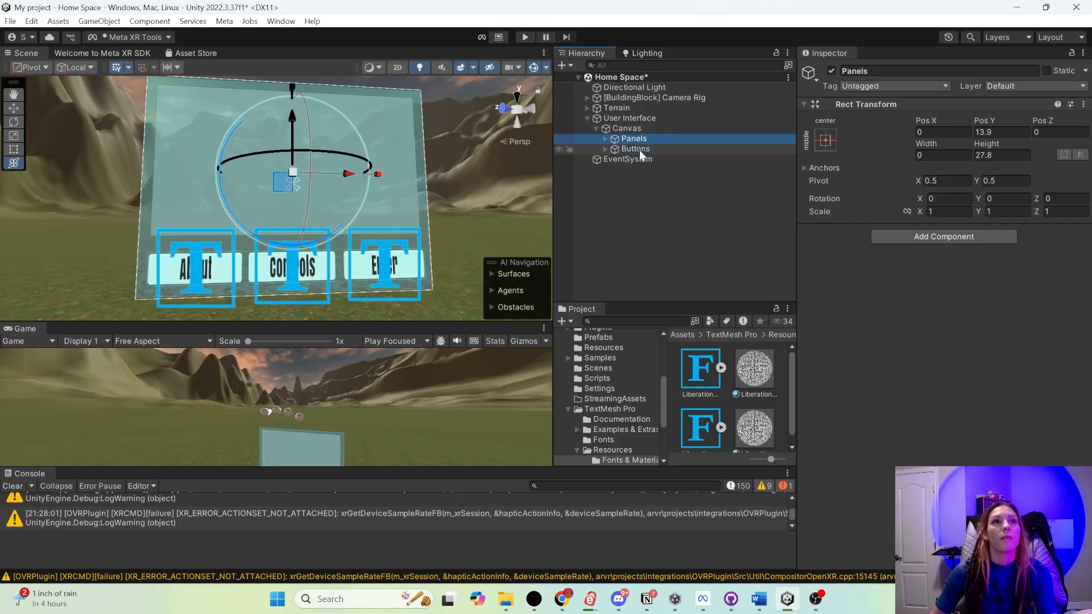
{"action": "left_click", "coordinate": [637, 151]}
{"action": "left_click", "coordinate": [611, 138]}
{"action": "left_click", "coordinate": [605, 139]}
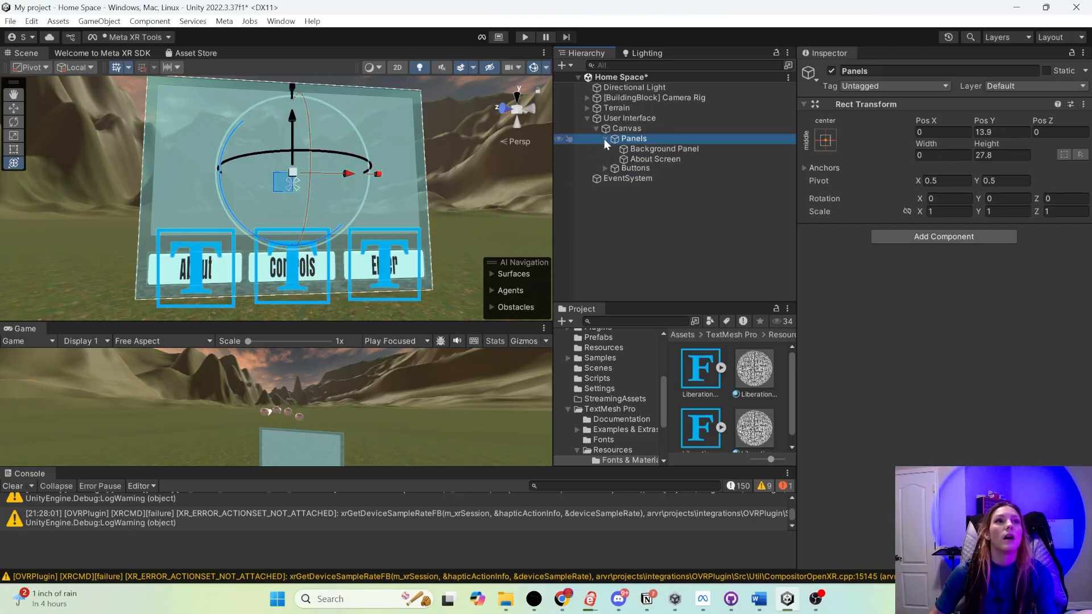
{"action": "left_click", "coordinate": [649, 150]}
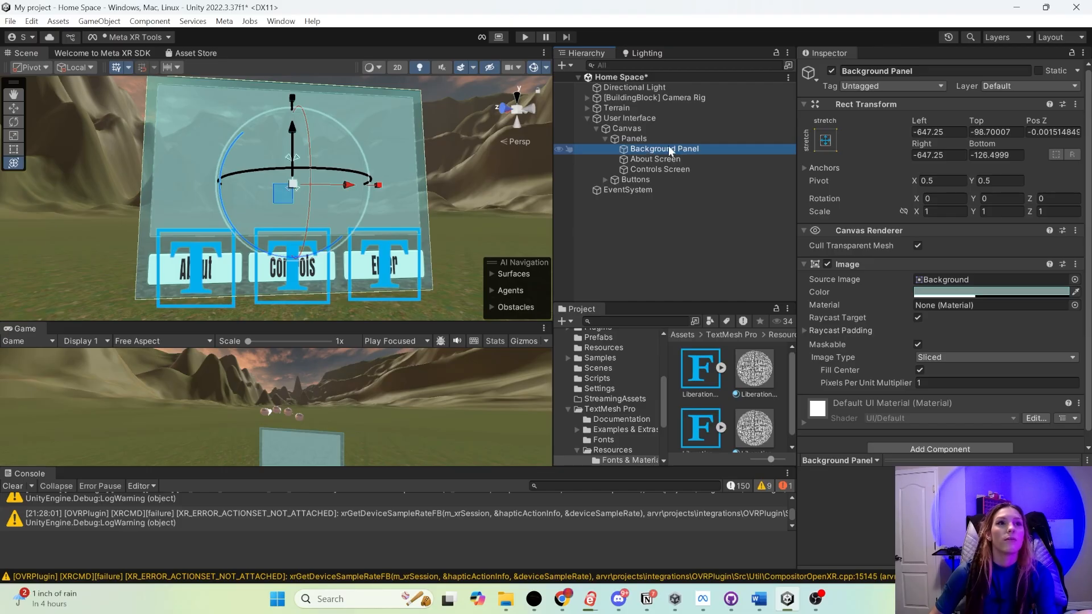
{"action": "left_click", "coordinate": [654, 158]}
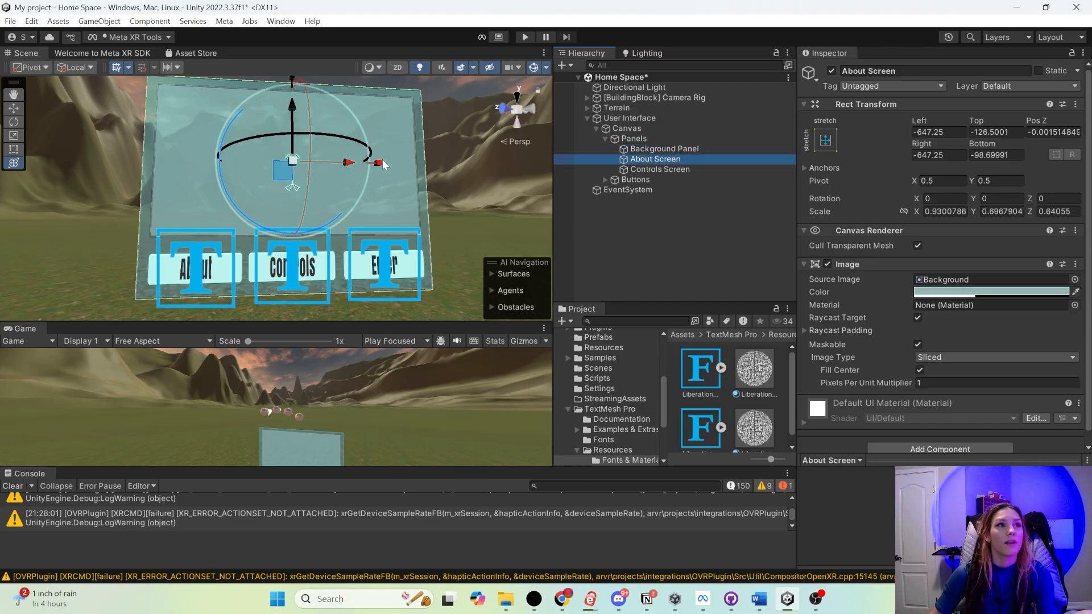
{"action": "left_click", "coordinate": [645, 169]}
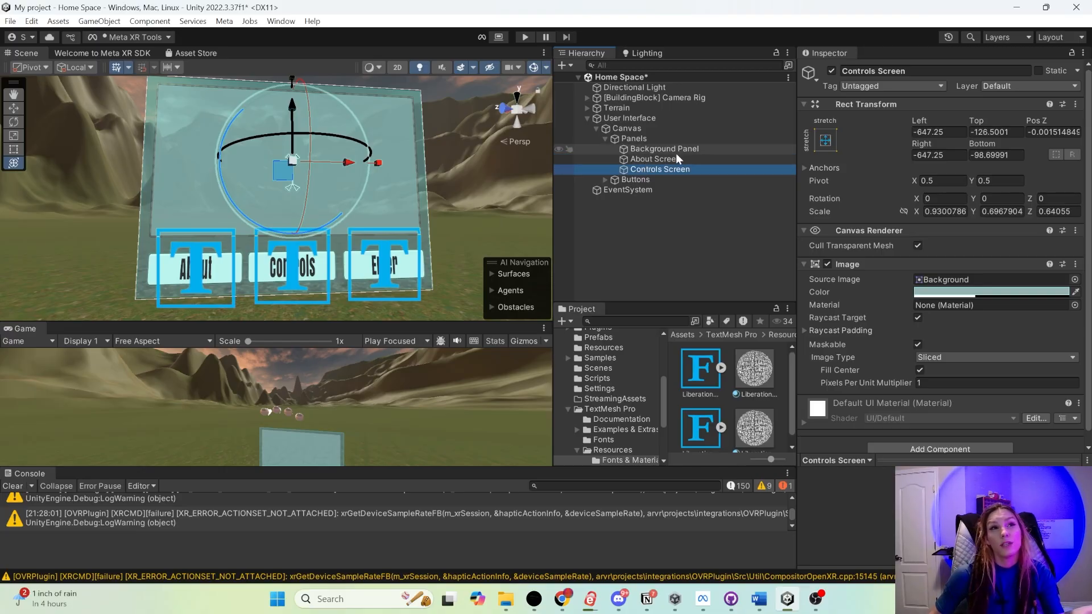
{"action": "left_click", "coordinate": [666, 157]}
{"action": "left_click", "coordinate": [662, 170]}
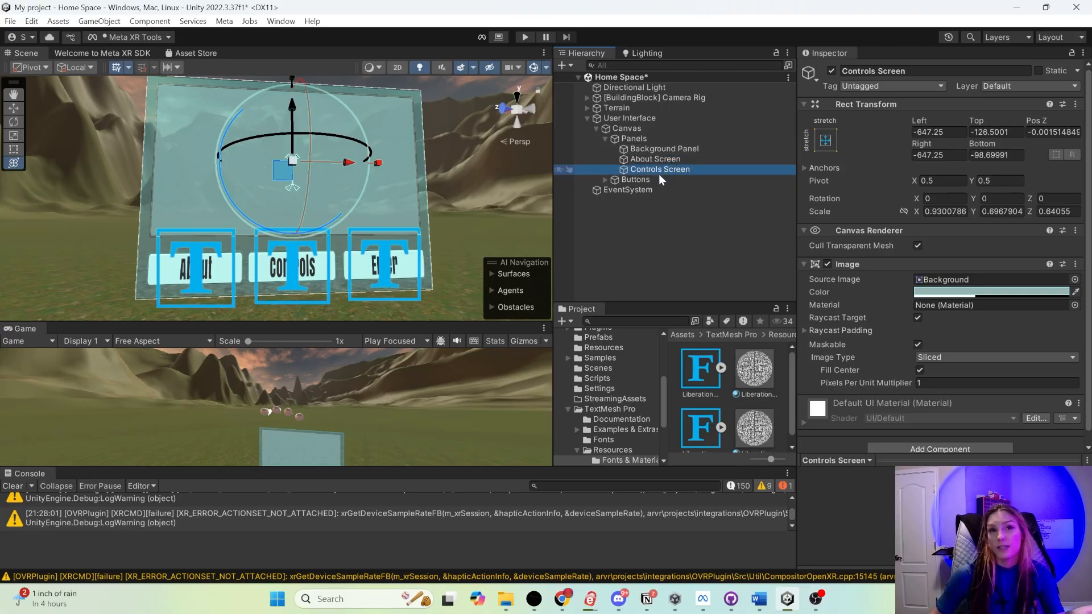
- Change the Controls Screen's image color to a light pink-magenta hue to distinguish it from the About Screen
{"action": "left_click", "coordinate": [976, 291]}
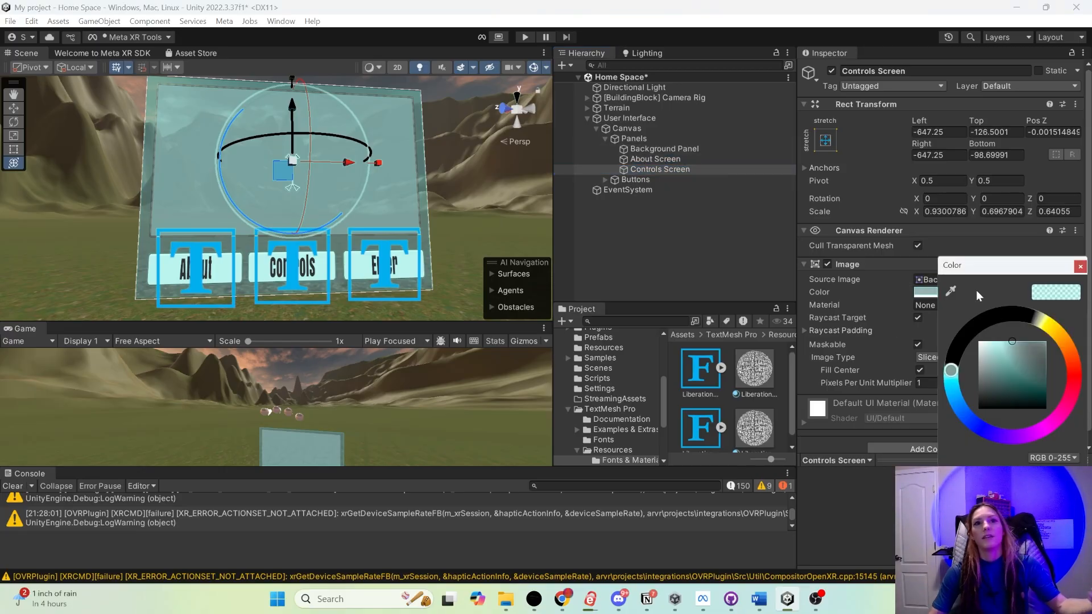
{"action": "left_click", "coordinate": [979, 322]}
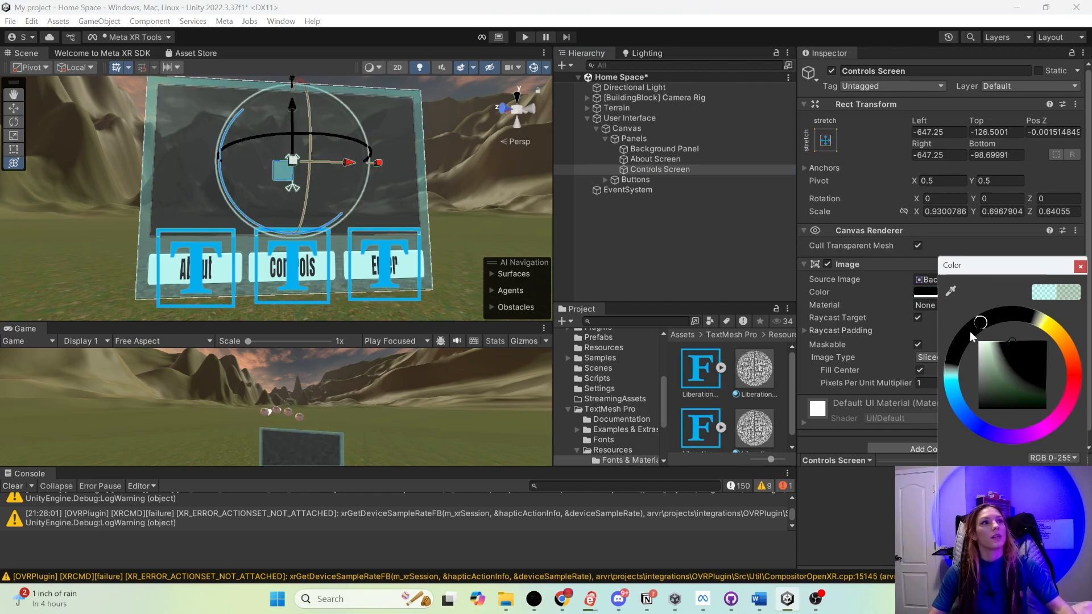
{"action": "left_click_drag", "start_coordinate": [972, 435], "coordinate": [1042, 437]}
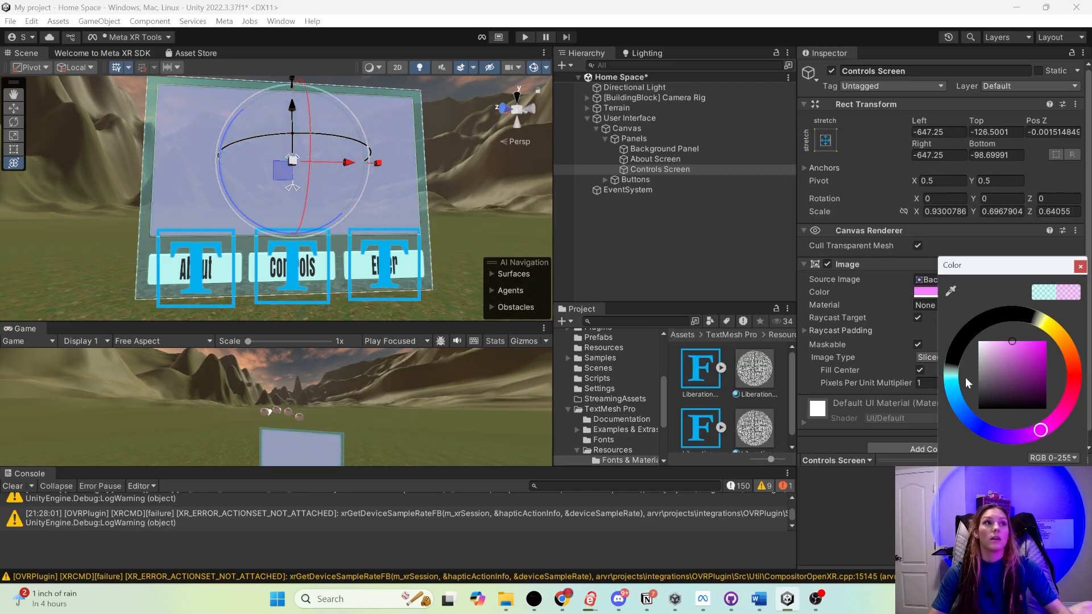
{"action": "left_click", "coordinate": [336, 172]}
{"action": "left_click", "coordinate": [496, 207]}
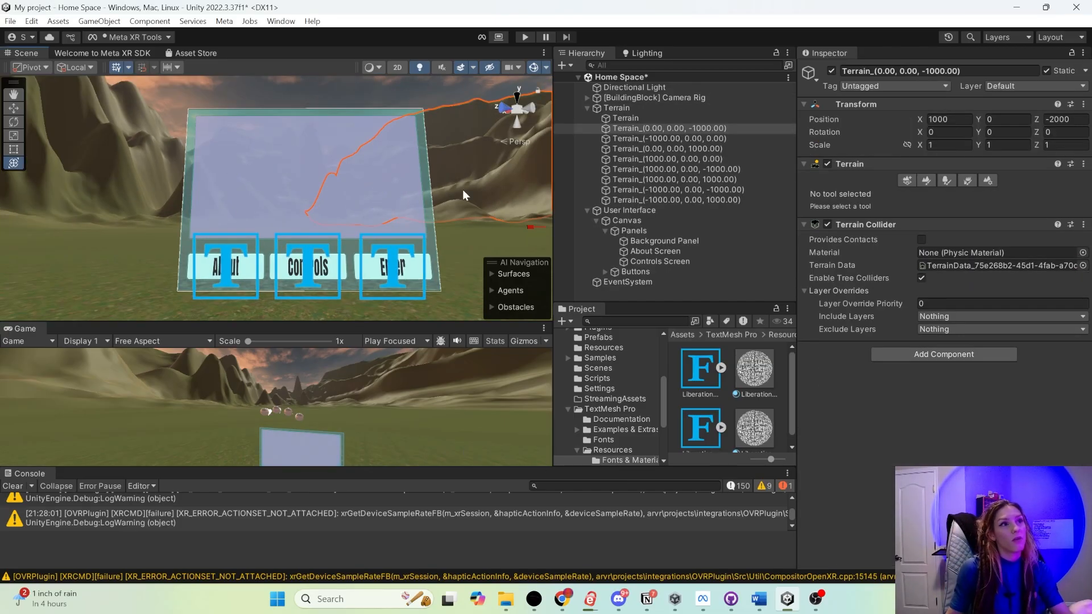
{"action": "left_click", "coordinate": [343, 98]}
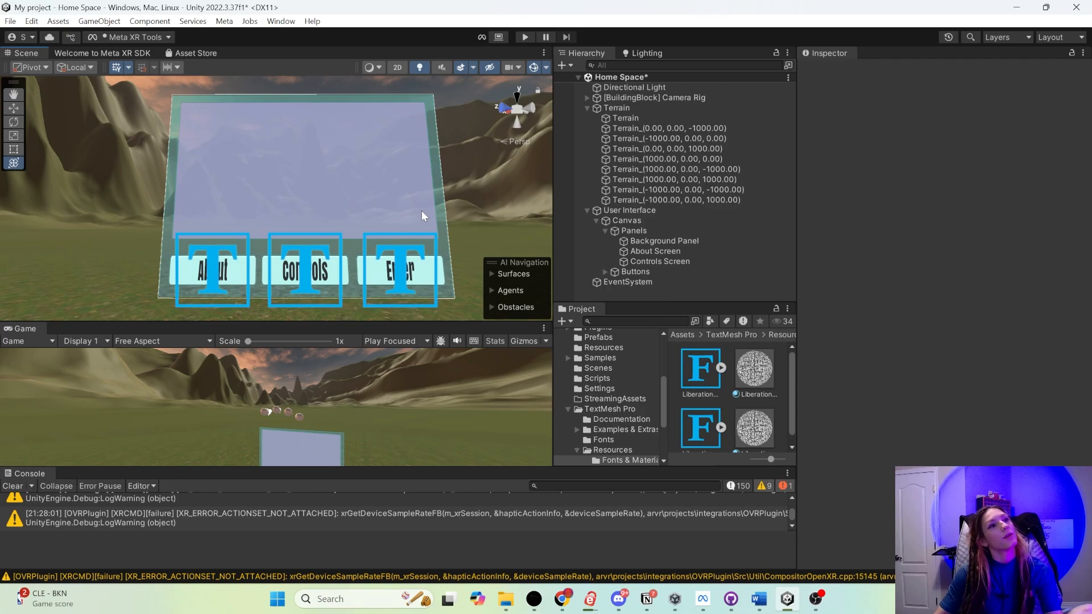
- Add Ray Interaction to the Canvas with required interactors set to Everything, fixing the missing PointableCanvasModule
{"action": "right_click_drag", "start_coordinate": [421, 210], "coordinate": [447, 235]}
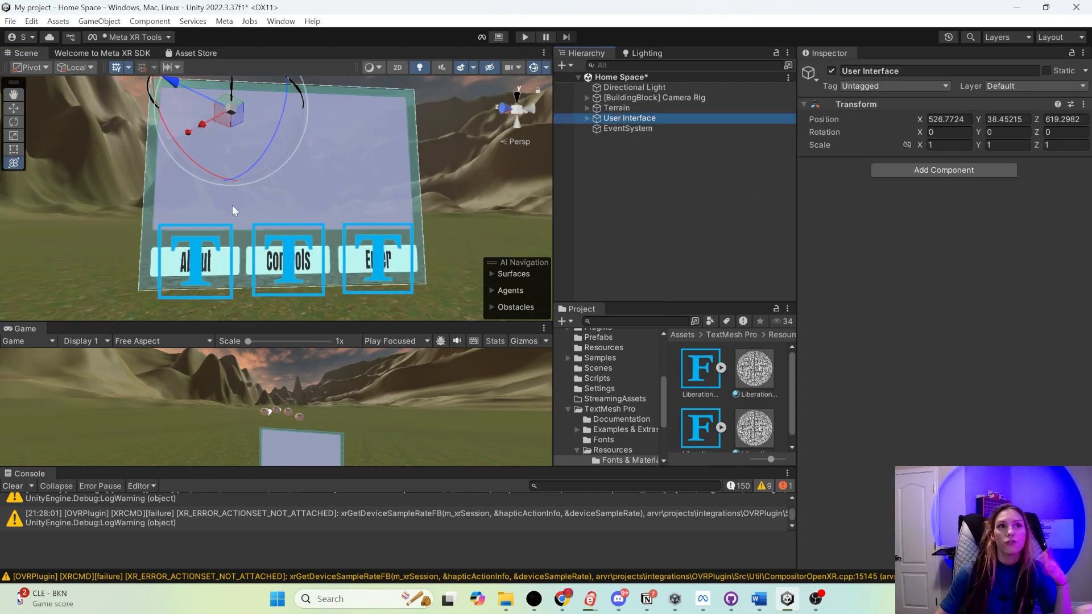
{"action": "left_click", "coordinate": [578, 135]}
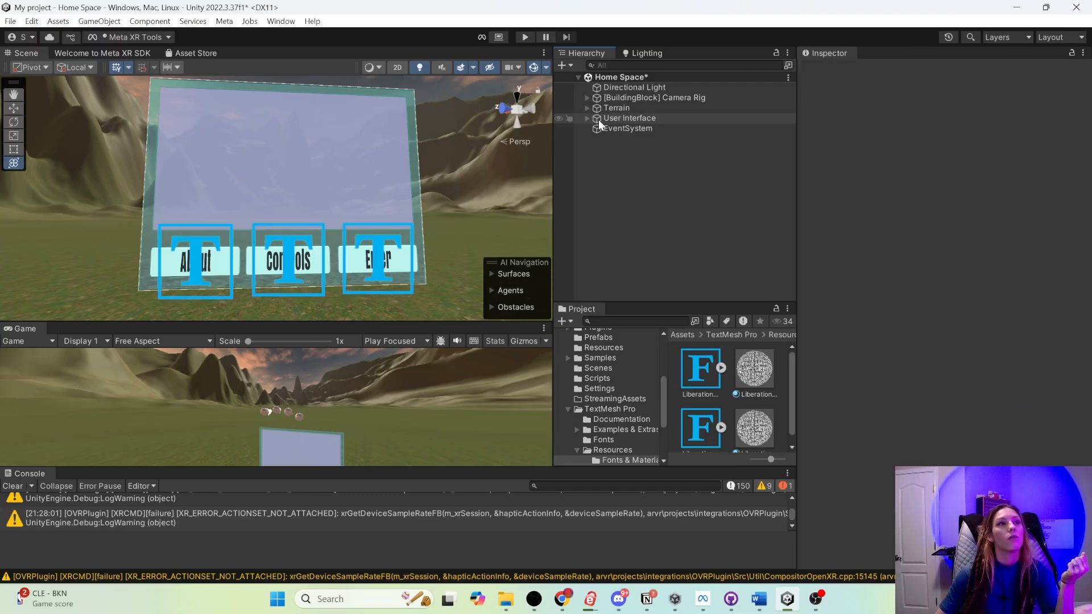
{"action": "left_click", "coordinate": [586, 117]}
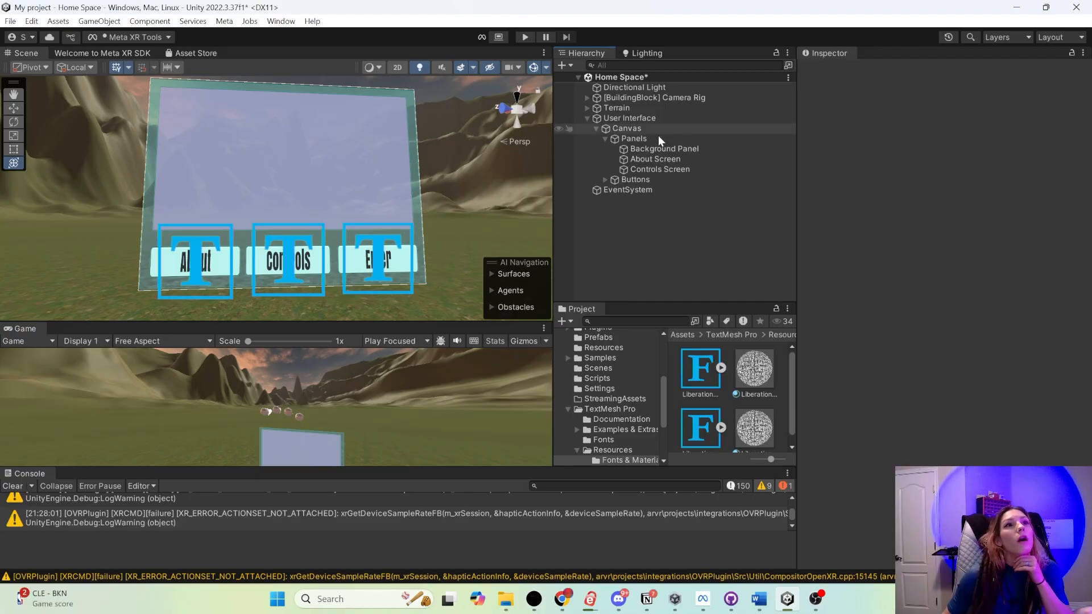
{"action": "left_click", "coordinate": [634, 131]}
{"action": "right_click", "coordinate": [634, 131]}
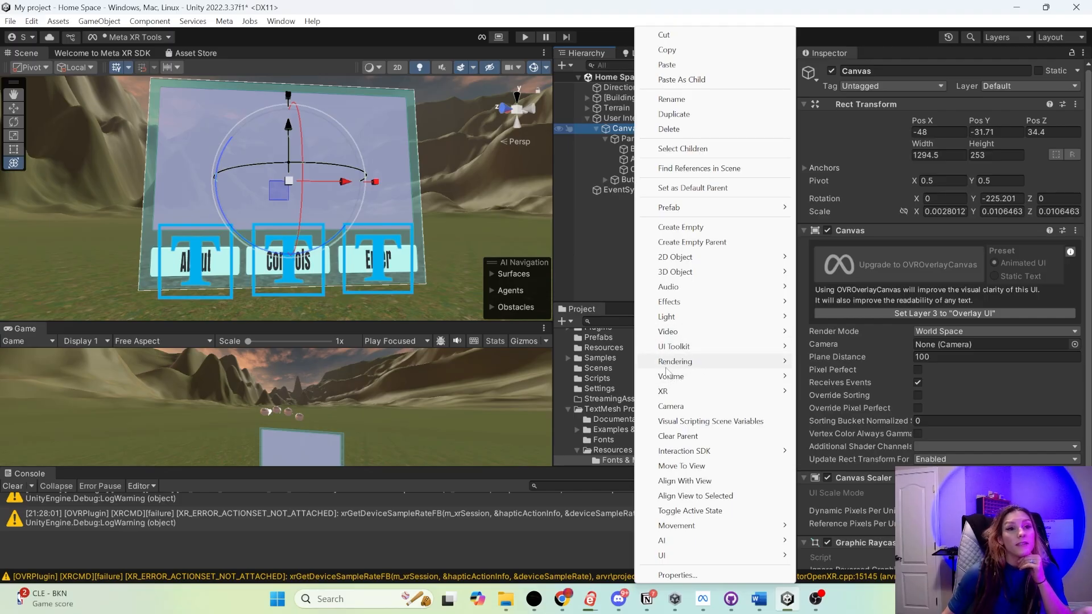
{"action": "mouse_move", "coordinate": [685, 452]}
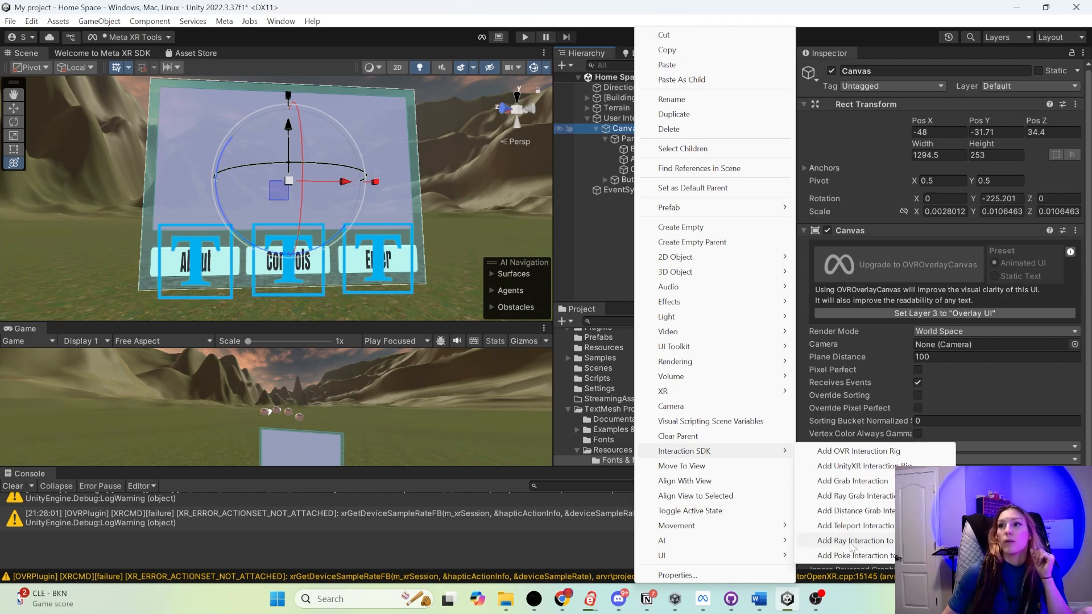
{"action": "left_click", "coordinate": [883, 548]}
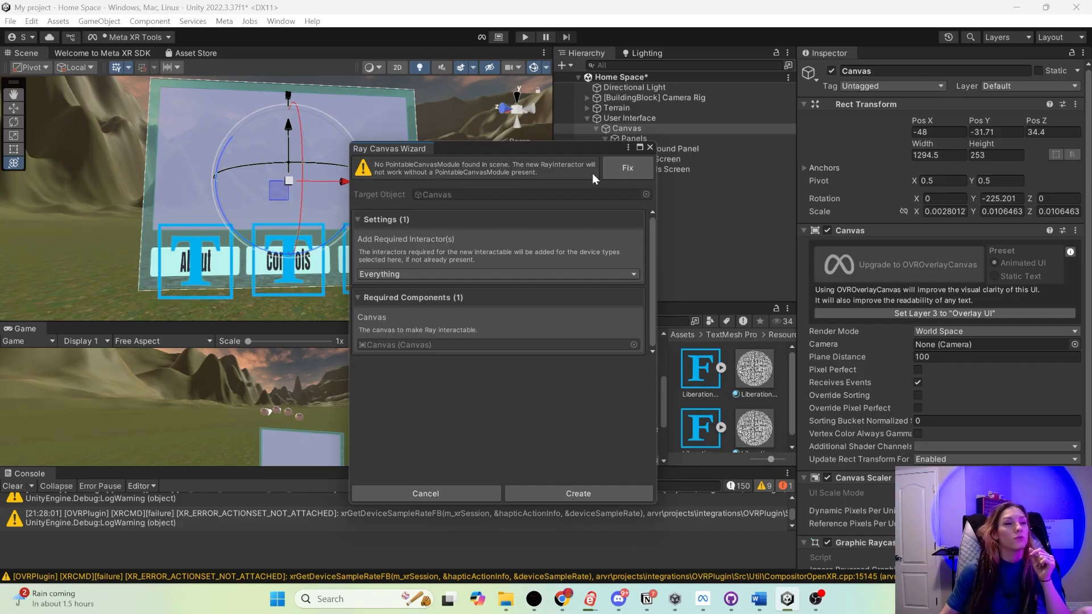
{"action": "left_click", "coordinate": [615, 169]}
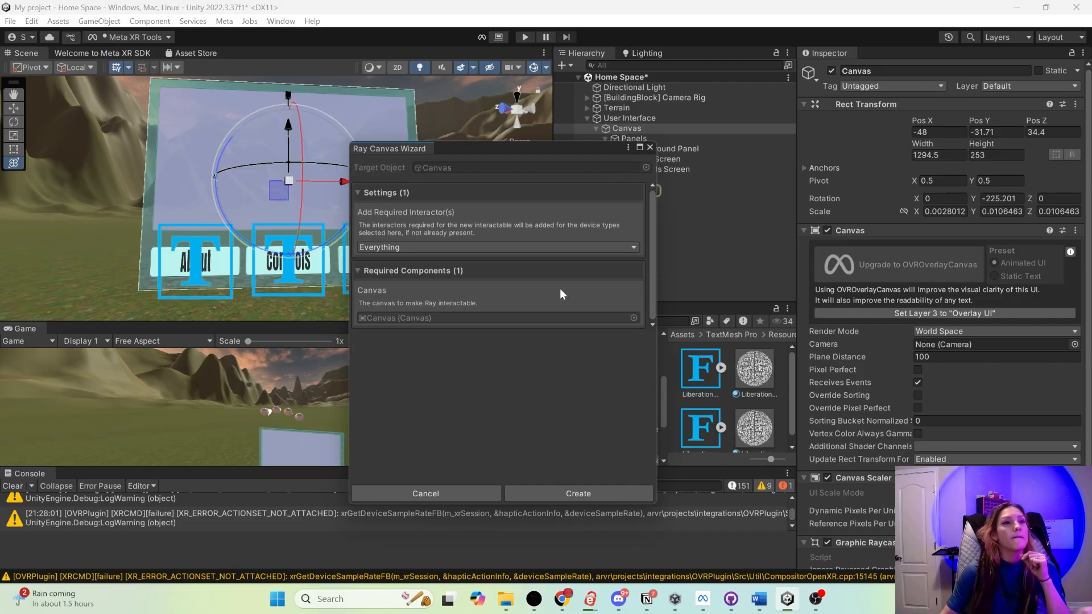
{"action": "left_click", "coordinate": [574, 491]}
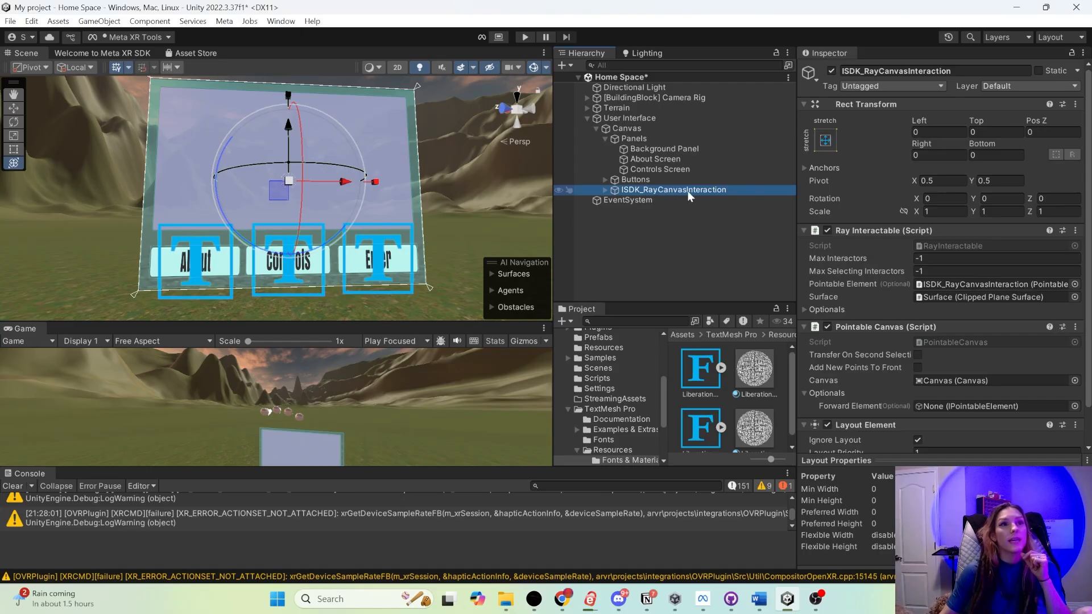
{"action": "key", "text": "F2"}
{"action": "key", "text": "Return"}
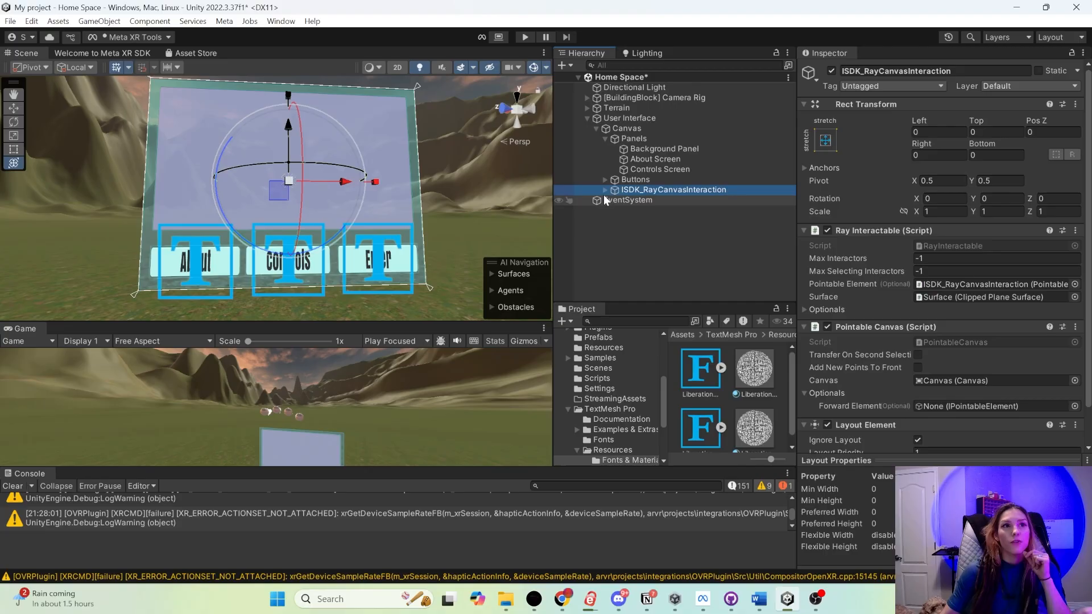
- Examine the settings of ISDK_RayCanvasInteraction and its Surface child, and test the canvas interaction in Play mode
{"action": "left_click", "coordinate": [605, 189]}
{"action": "left_click", "coordinate": [626, 200]}
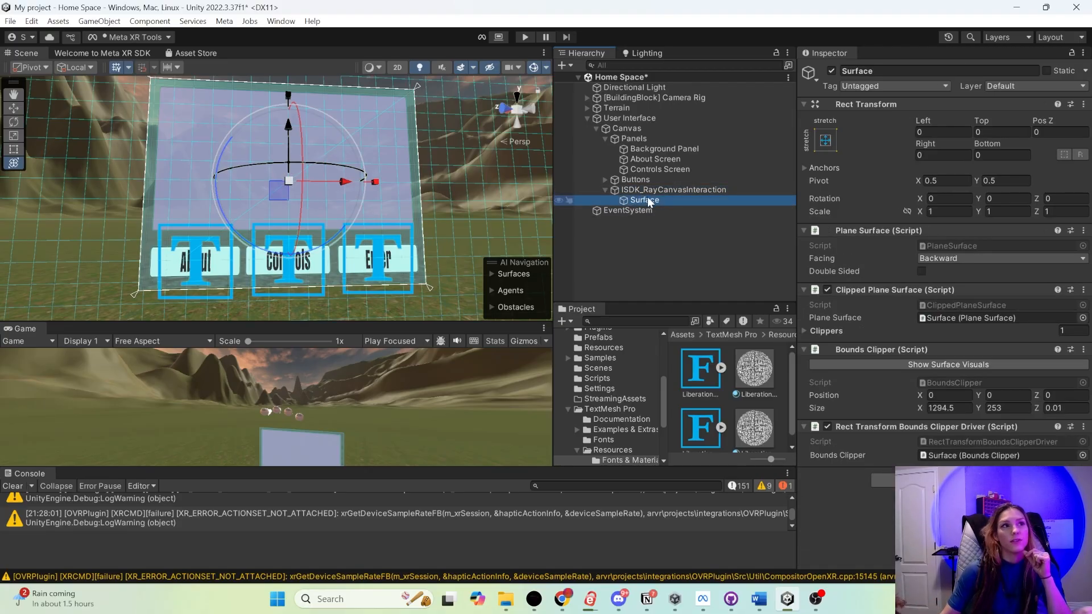
{"action": "key", "text": "f"}
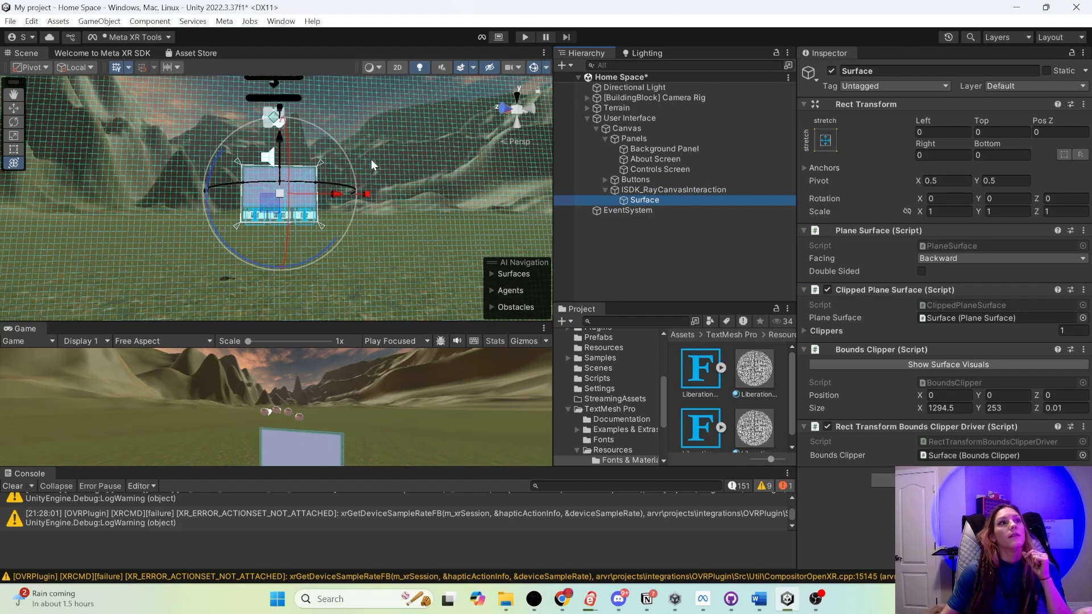
{"action": "double_click", "coordinate": [684, 190]}
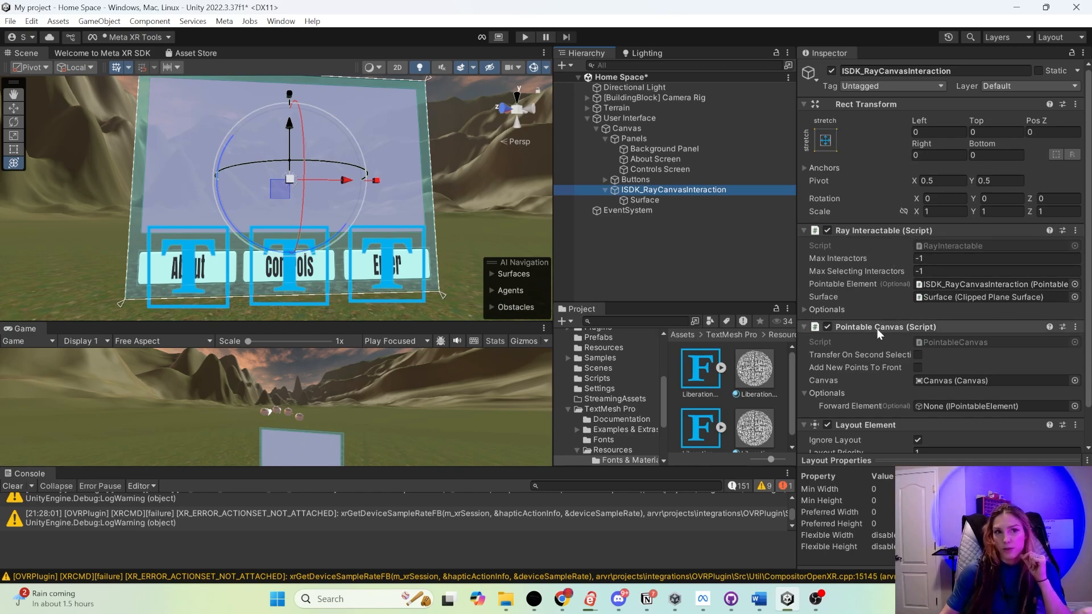
{"action": "scroll", "coordinate": [913, 325], "scroll_direction": "down", "scroll_amount": 2}
{"action": "scroll", "coordinate": [909, 291], "scroll_direction": "up", "scroll_amount": 2}
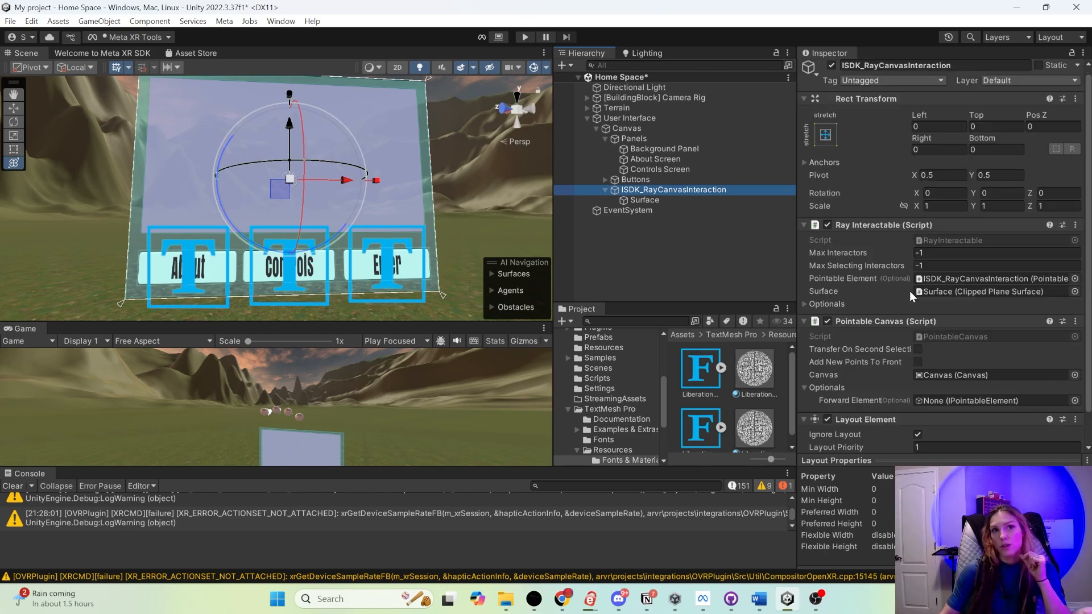
{"action": "left_click", "coordinate": [633, 199]}
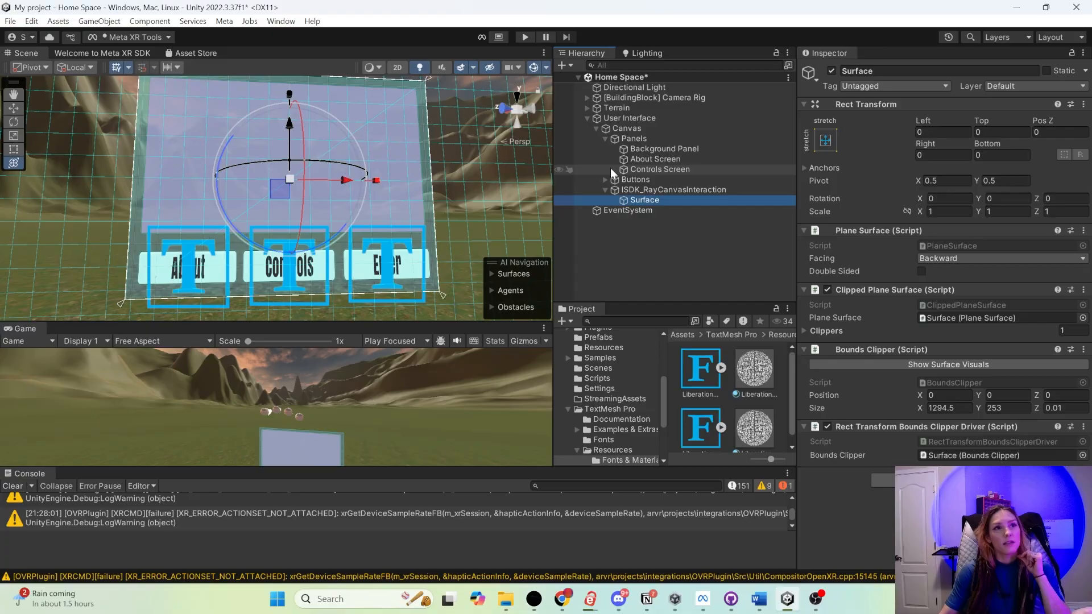
{"action": "double_click", "coordinate": [611, 191]}
{"action": "left_click", "coordinate": [605, 190]}
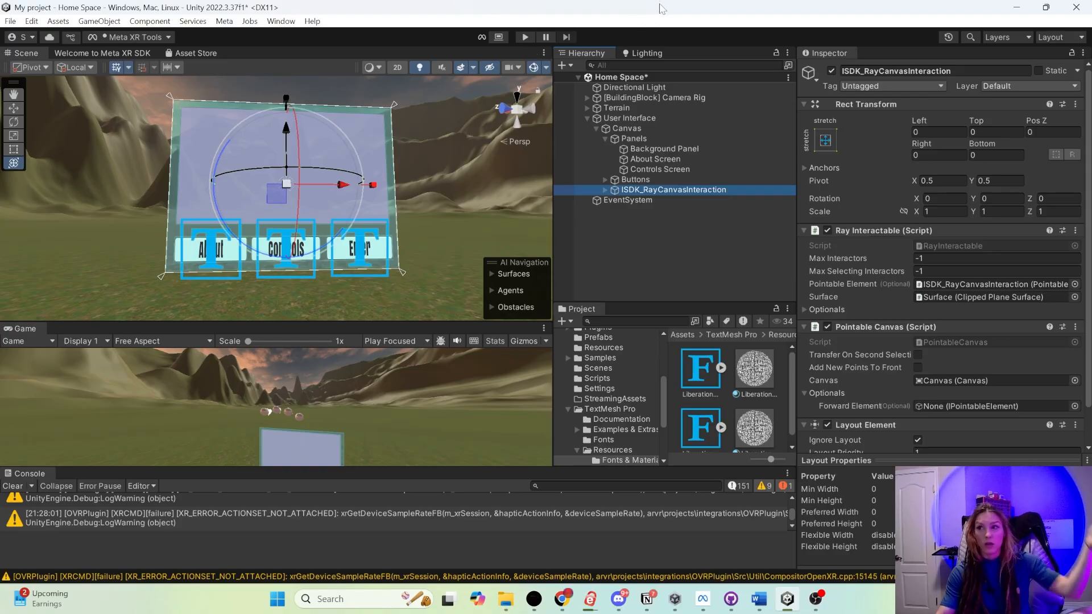
{"action": "left_click", "coordinate": [523, 38]}
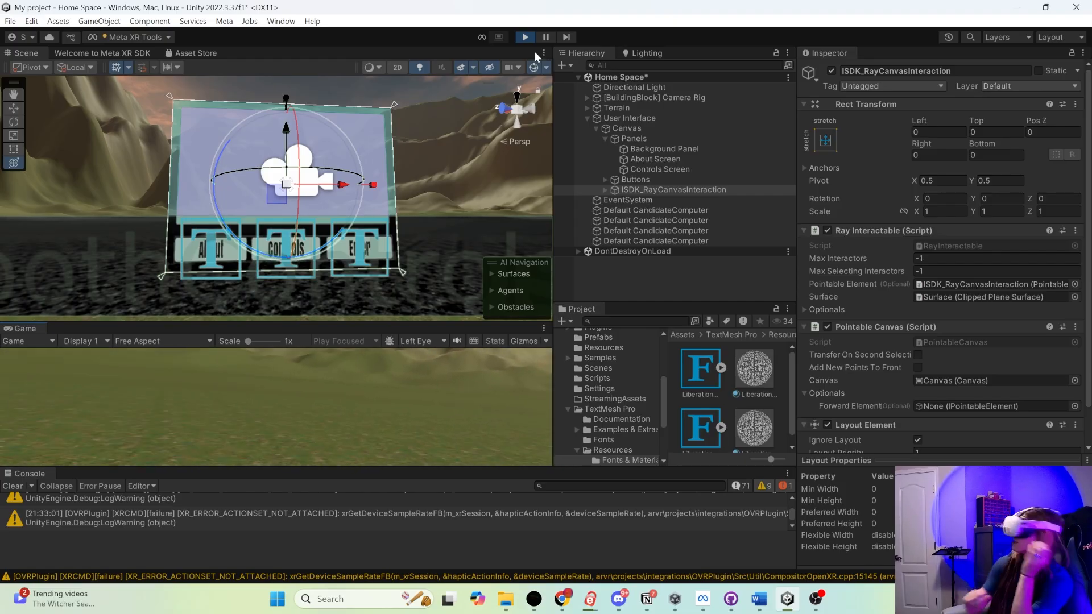
- Deactivate the Controls Screen under Panels, leaving the About Screen as the active panel
{"action": "left_click", "coordinate": [639, 161]}
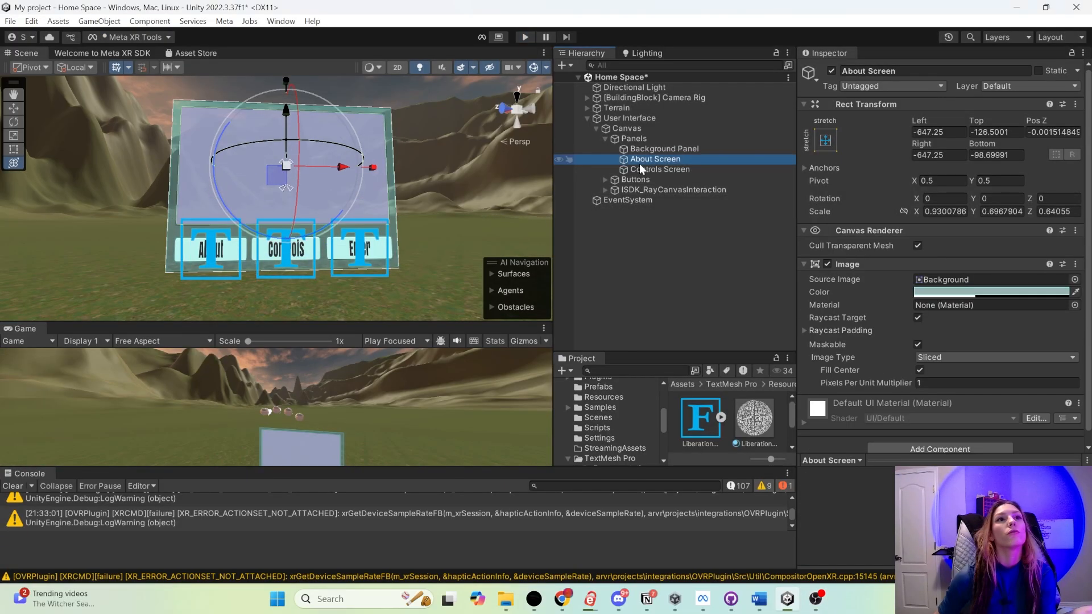
{"action": "left_click", "coordinate": [631, 167]}
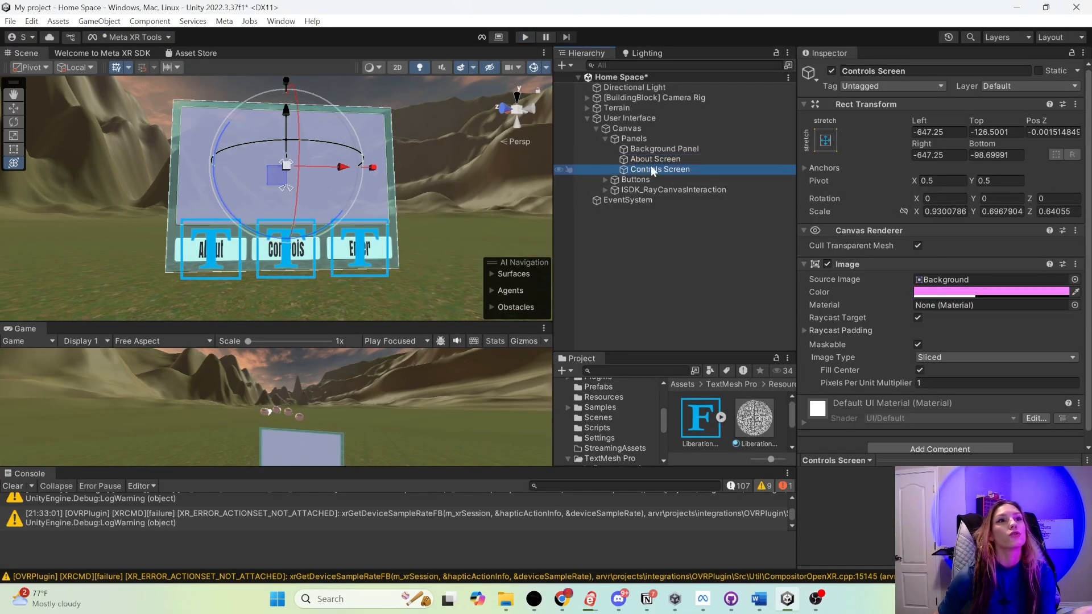
{"action": "left_click", "coordinate": [830, 70]}
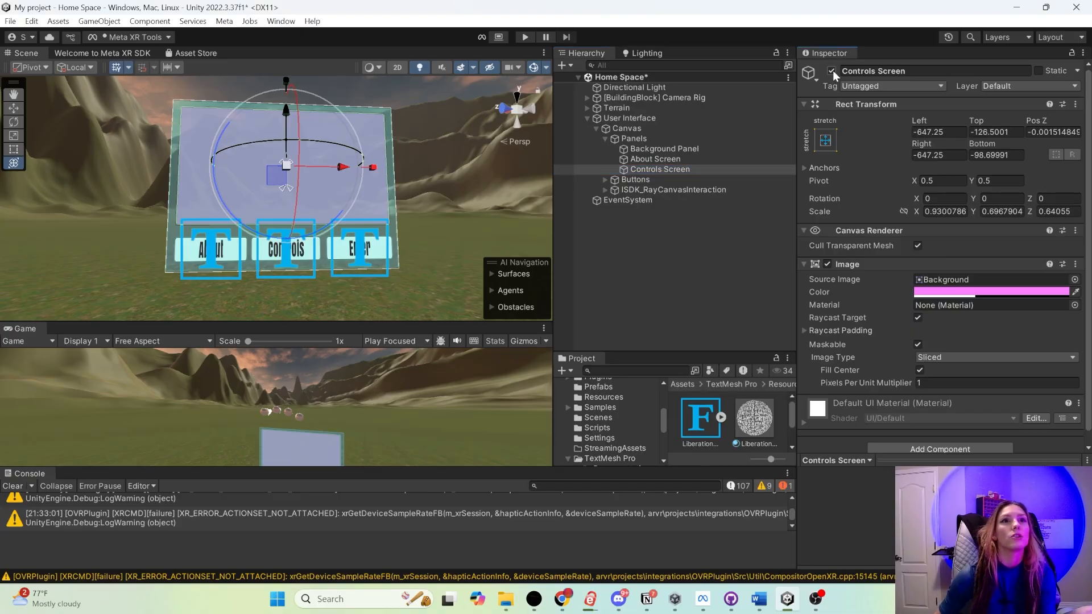
{"action": "left_click", "coordinate": [657, 159]}
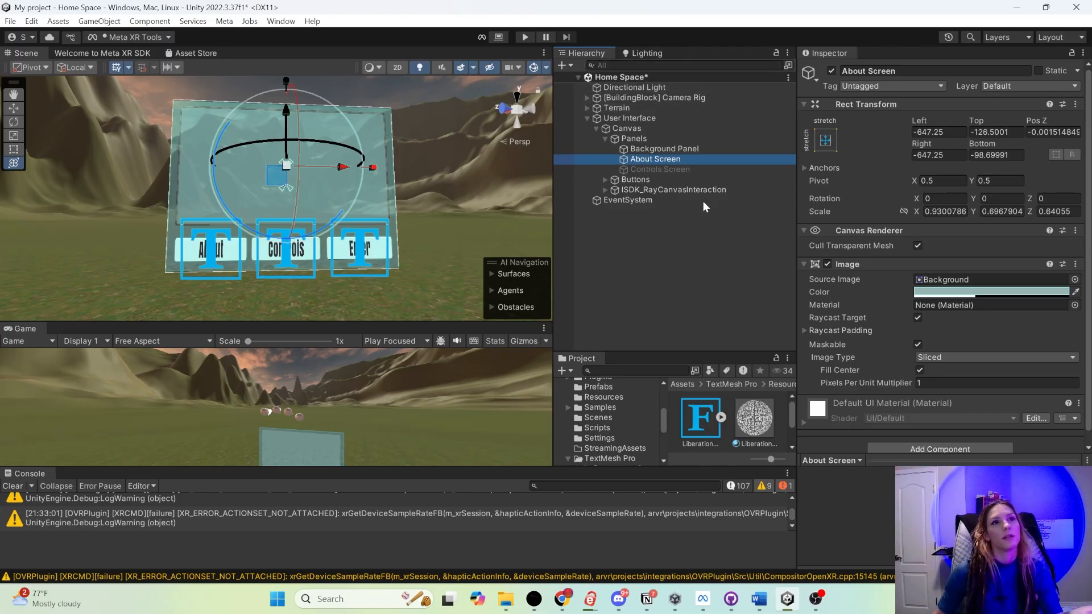
- Add an On Click event to the About Button that calls GameObject.SetActive on the About Screen with the value enabled
{"action": "left_click", "coordinate": [631, 180]}
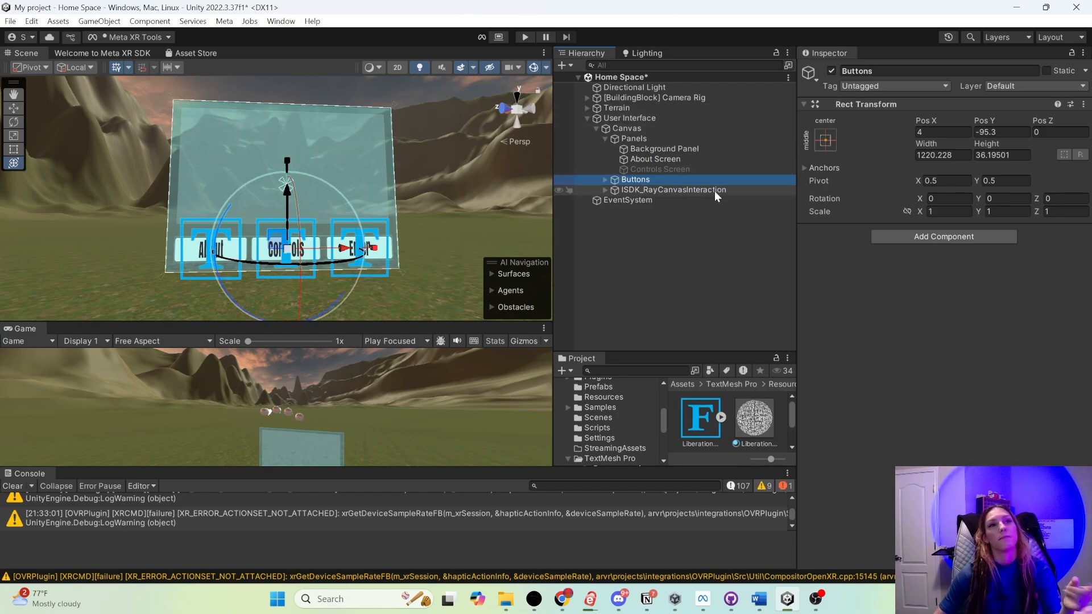
{"action": "left_click", "coordinate": [604, 179]}
{"action": "left_click", "coordinate": [626, 195]}
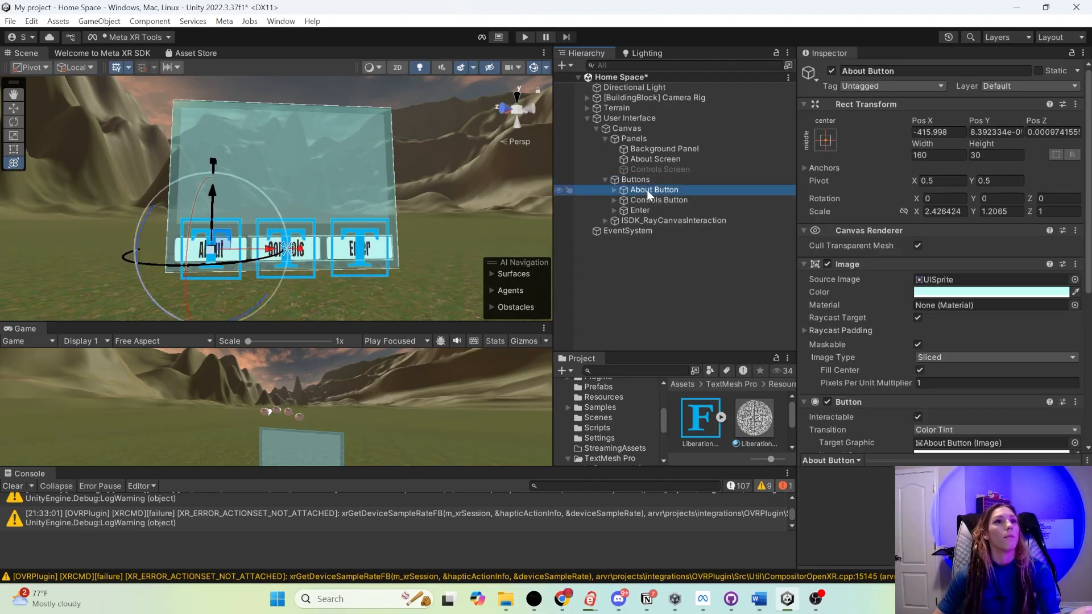
{"action": "scroll", "coordinate": [851, 207], "scroll_direction": "down", "scroll_amount": 4}
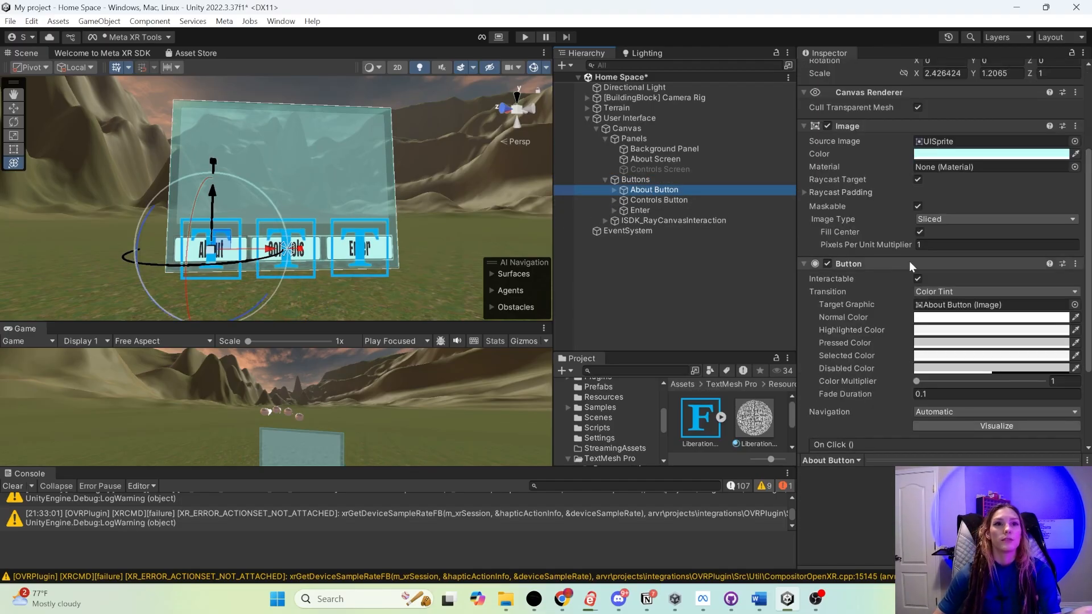
{"action": "left_click_drag", "start_coordinate": [796, 259], "coordinate": [686, 256]}
{"action": "scroll", "coordinate": [766, 247], "scroll_direction": "down", "scroll_amount": 4}
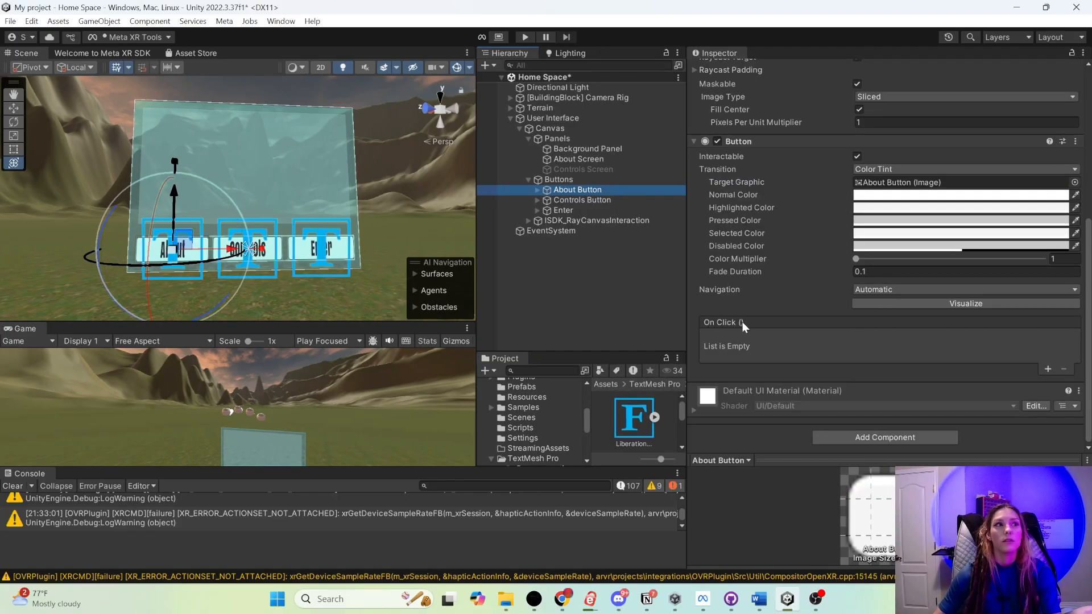
{"action": "left_click", "coordinate": [1048, 370]}
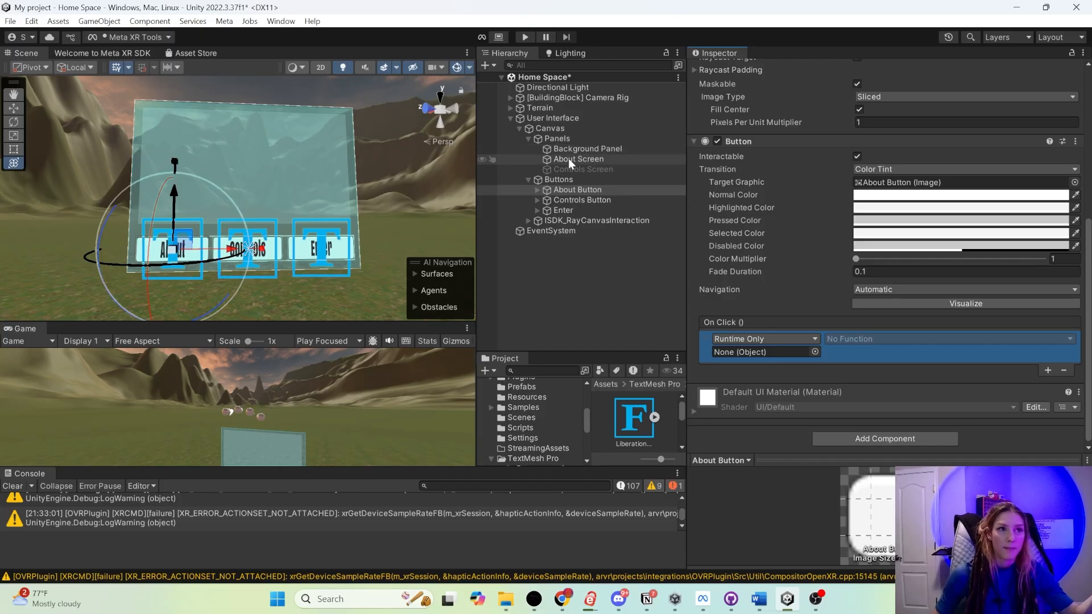
{"action": "left_click_drag", "start_coordinate": [557, 159], "coordinate": [735, 353]}
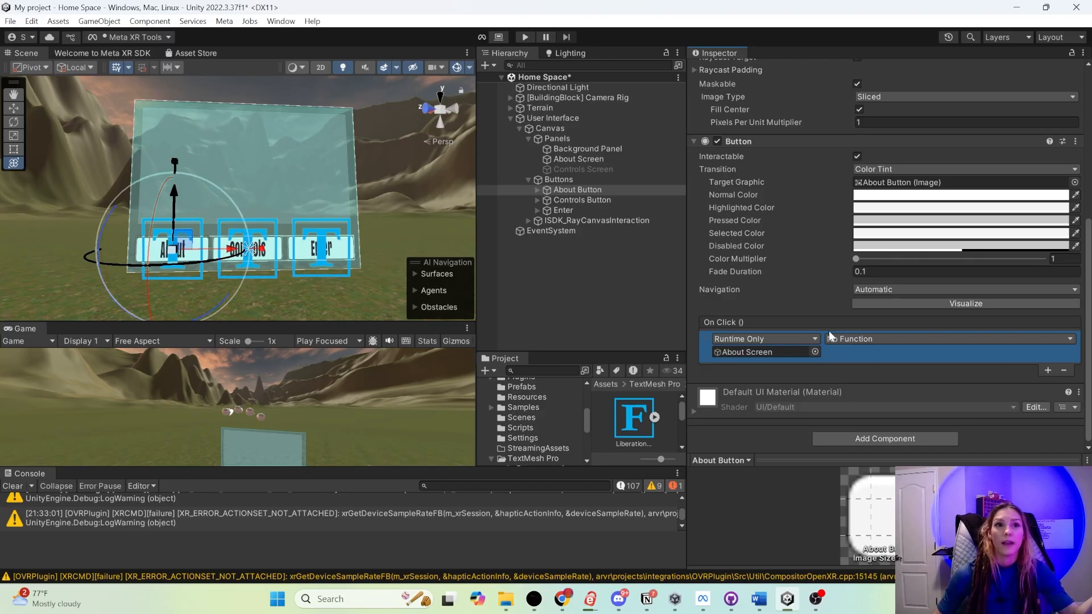
{"action": "left_click", "coordinate": [854, 343]}
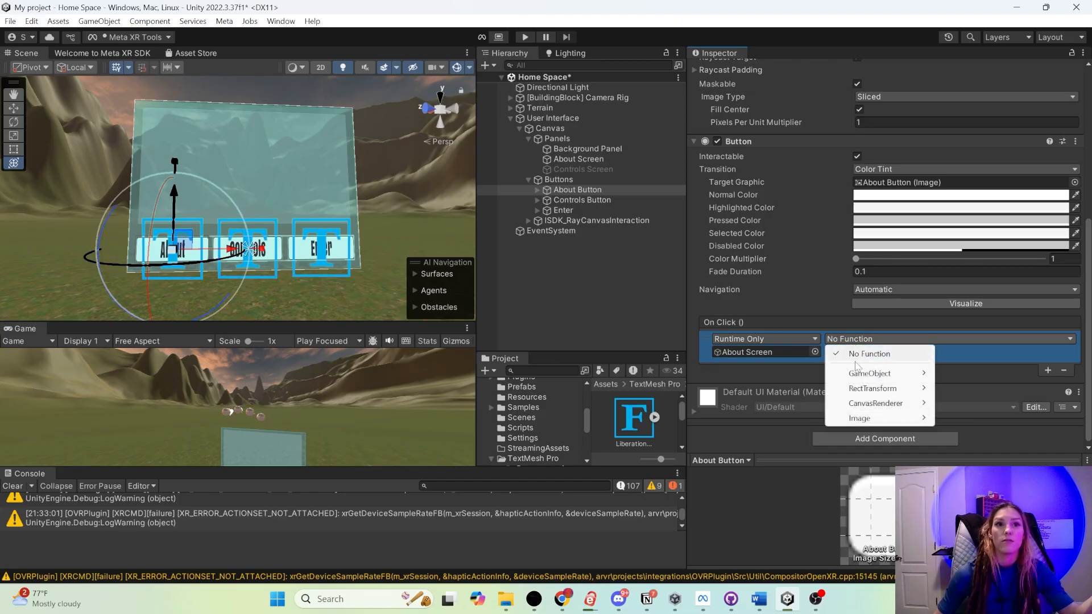
{"action": "mouse_move", "coordinate": [870, 378]}
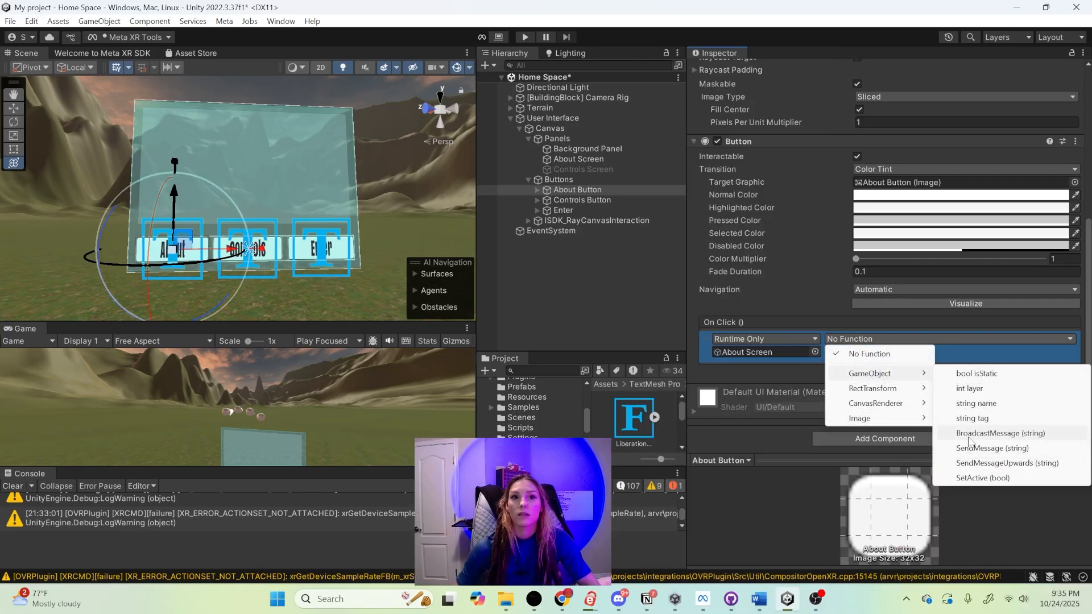
{"action": "left_click", "coordinate": [976, 479]}
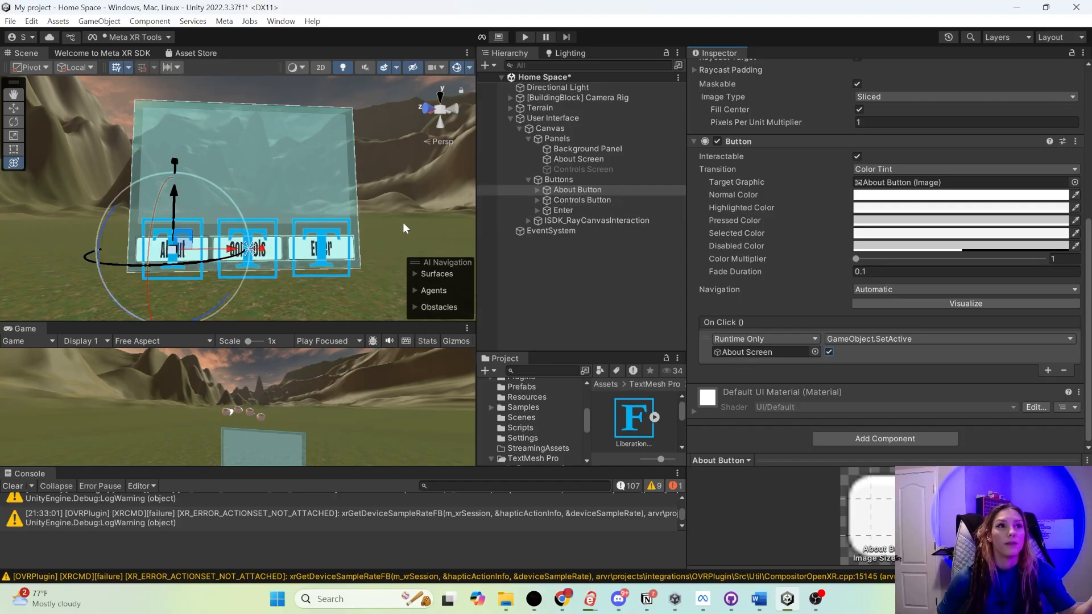
- Add an On Click event to the Controls Button that calls GameObject.SetActive on the Controls Screen with the value enabled
{"action": "left_click", "coordinate": [589, 159]}
{"action": "left_click", "coordinate": [598, 169]}
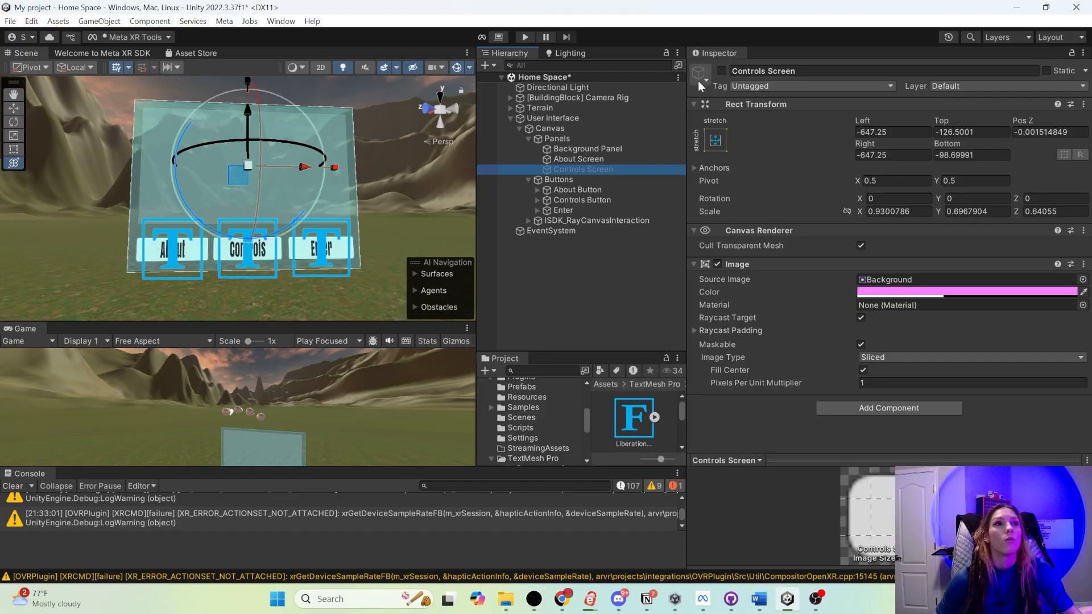
{"action": "left_click", "coordinate": [246, 250]}
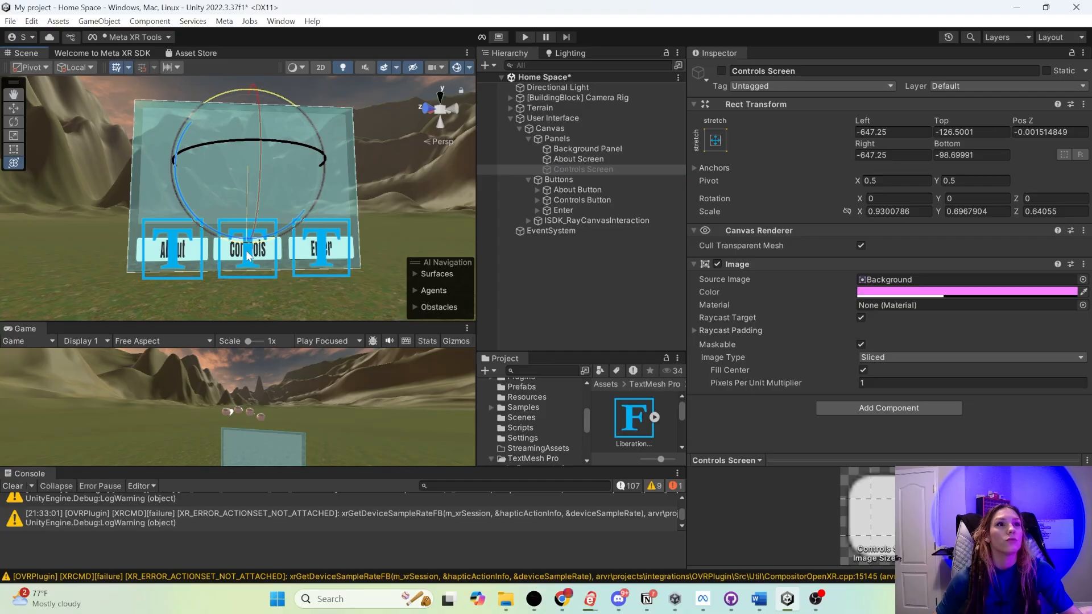
{"action": "left_click", "coordinate": [567, 201]}
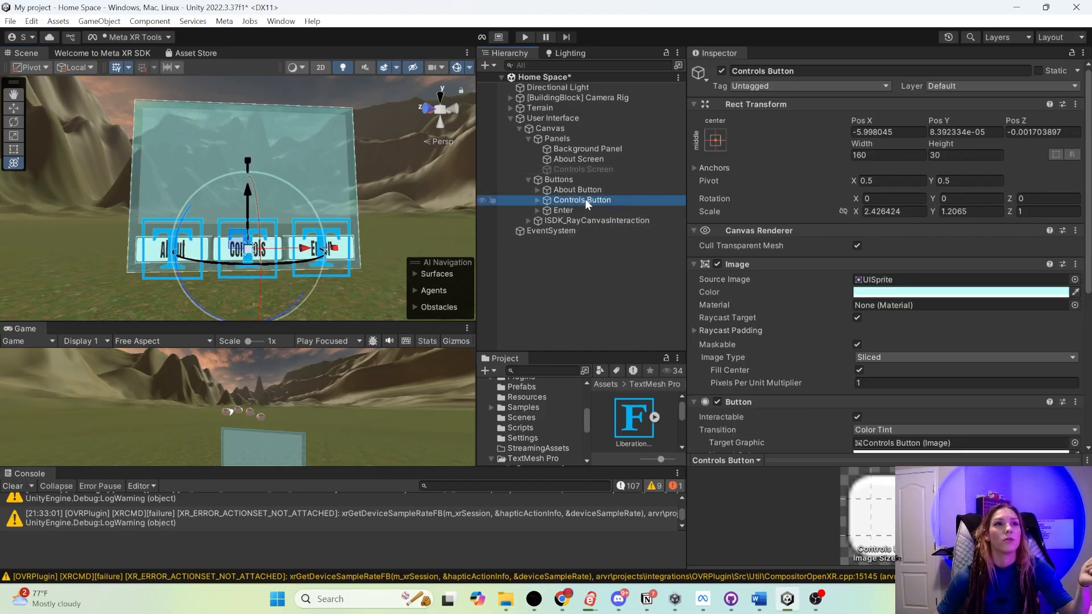
{"action": "scroll", "coordinate": [774, 350], "scroll_direction": "down", "scroll_amount": 6}
{"action": "scroll", "coordinate": [773, 318], "scroll_direction": "down", "scroll_amount": 2}
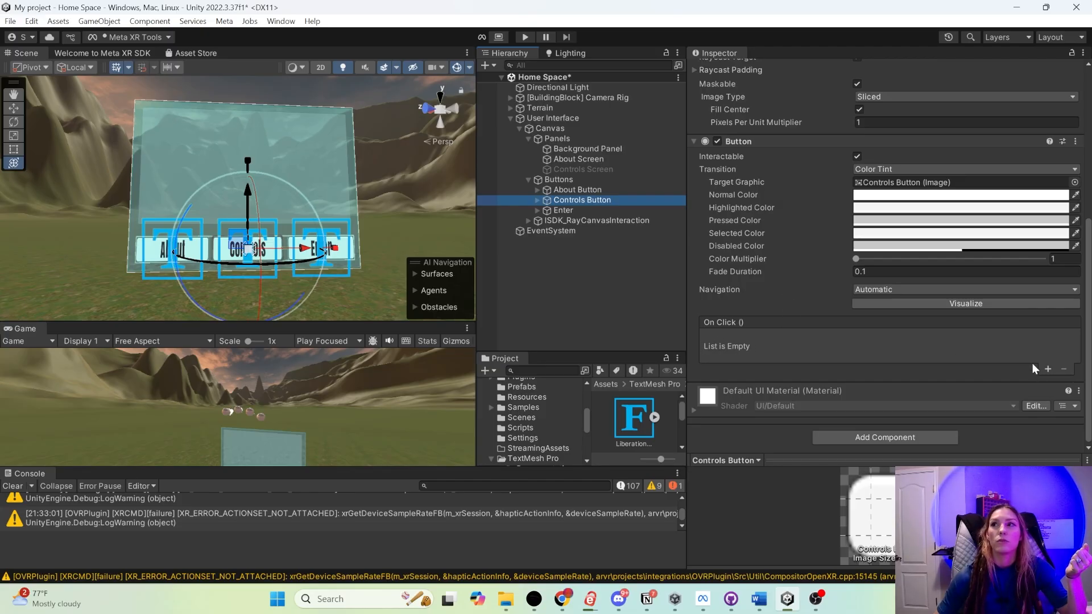
{"action": "left_click", "coordinate": [1047, 369]}
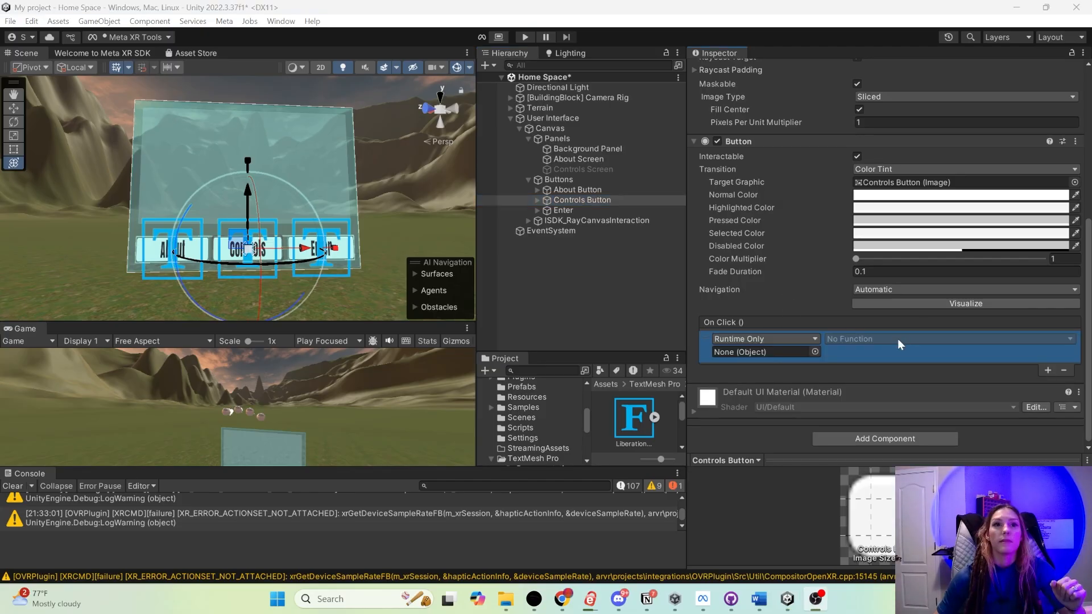
{"action": "left_click_drag", "start_coordinate": [554, 168], "coordinate": [756, 355]}
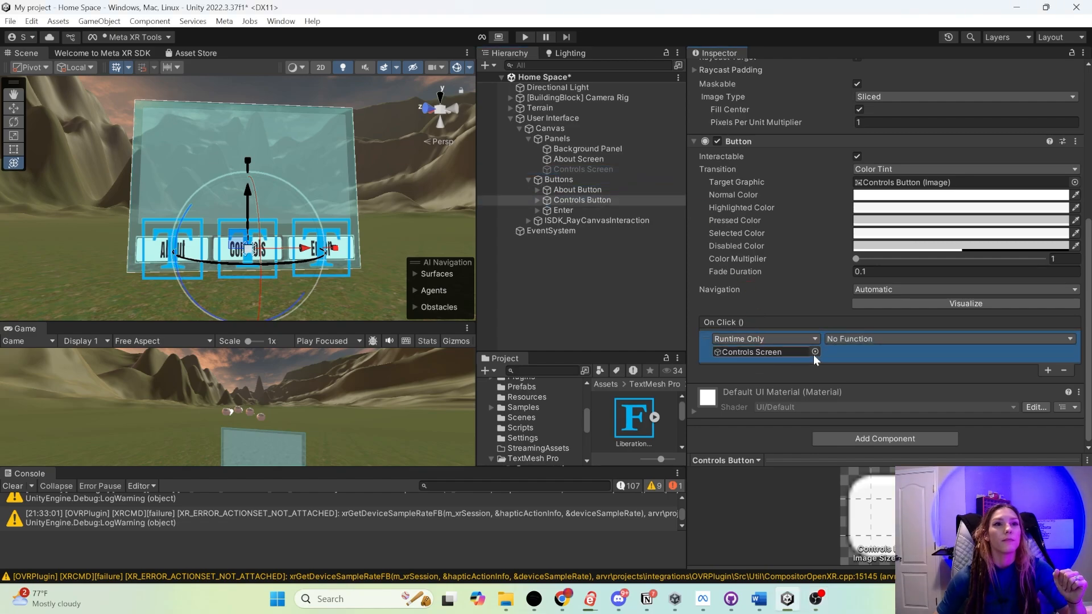
{"action": "left_click", "coordinate": [860, 339]}
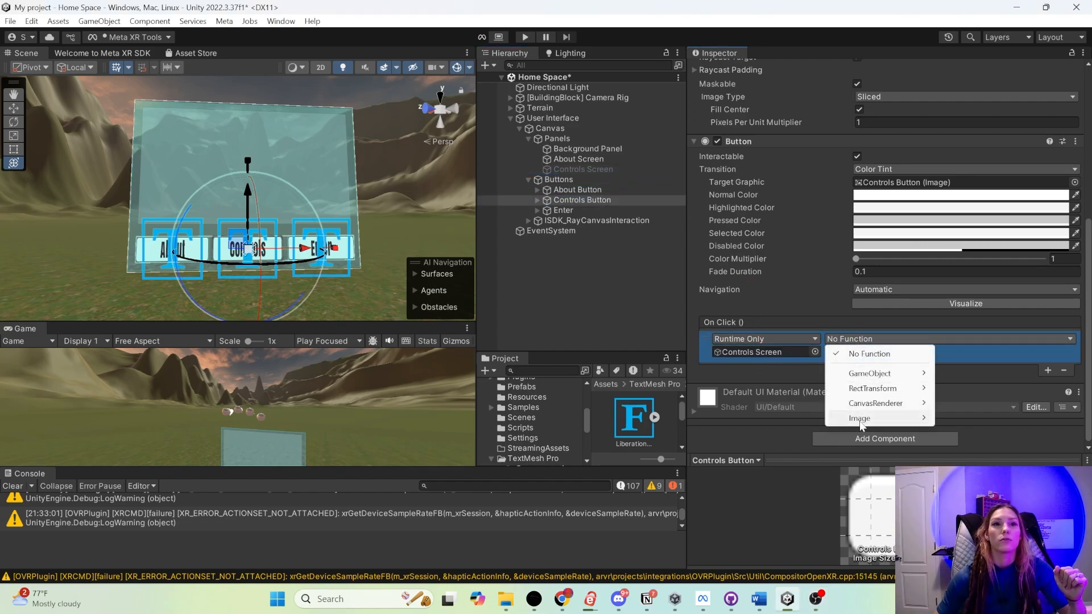
{"action": "mouse_move", "coordinate": [869, 376]}
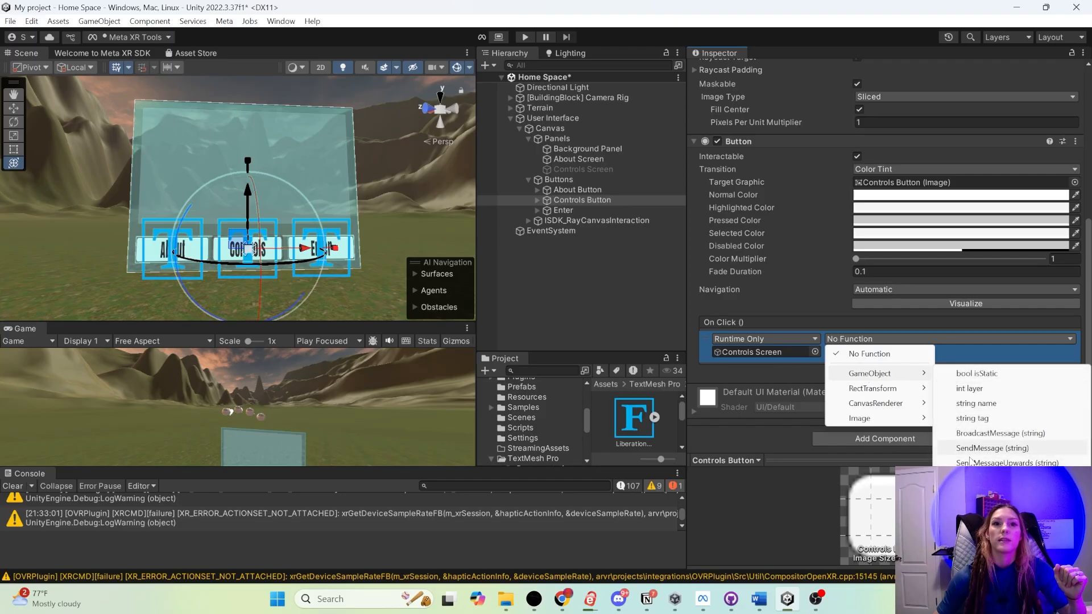
{"action": "left_click", "coordinate": [978, 477]}
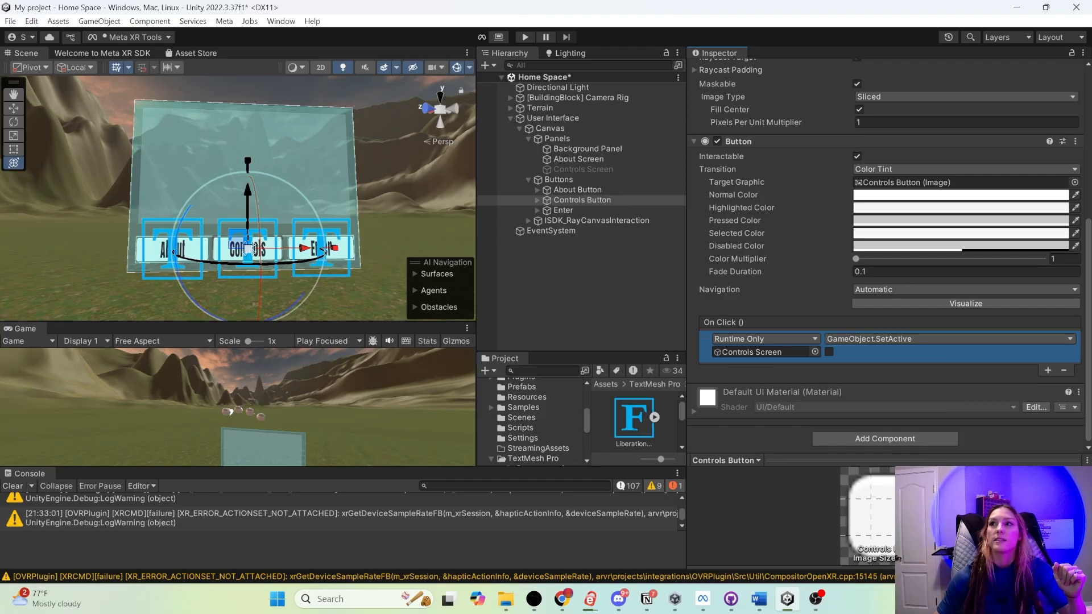
{"action": "left_click", "coordinate": [829, 351]}
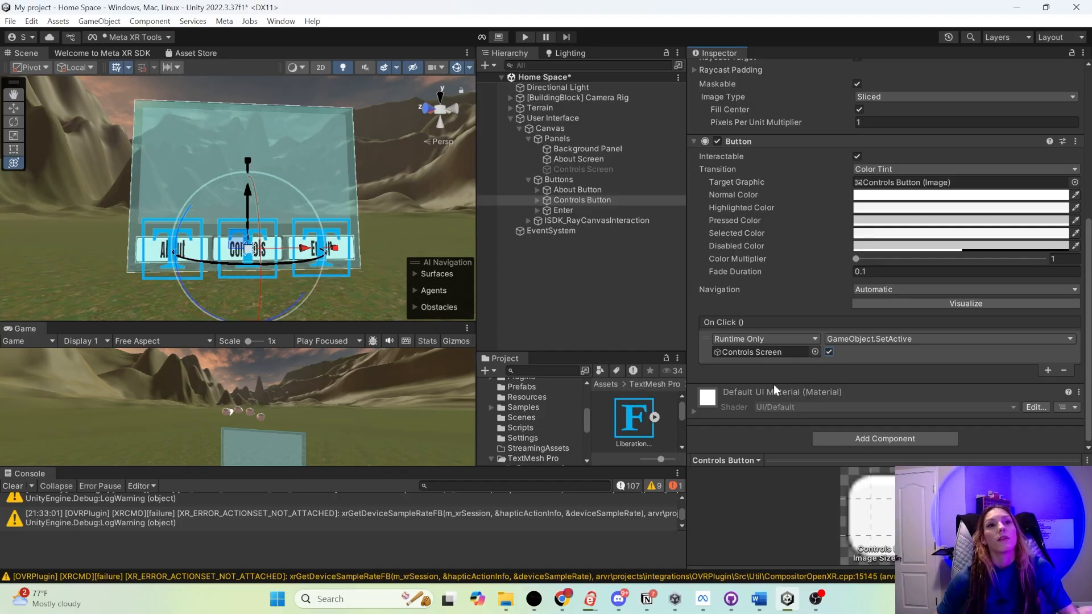
{"action": "left_click", "coordinate": [828, 351]}
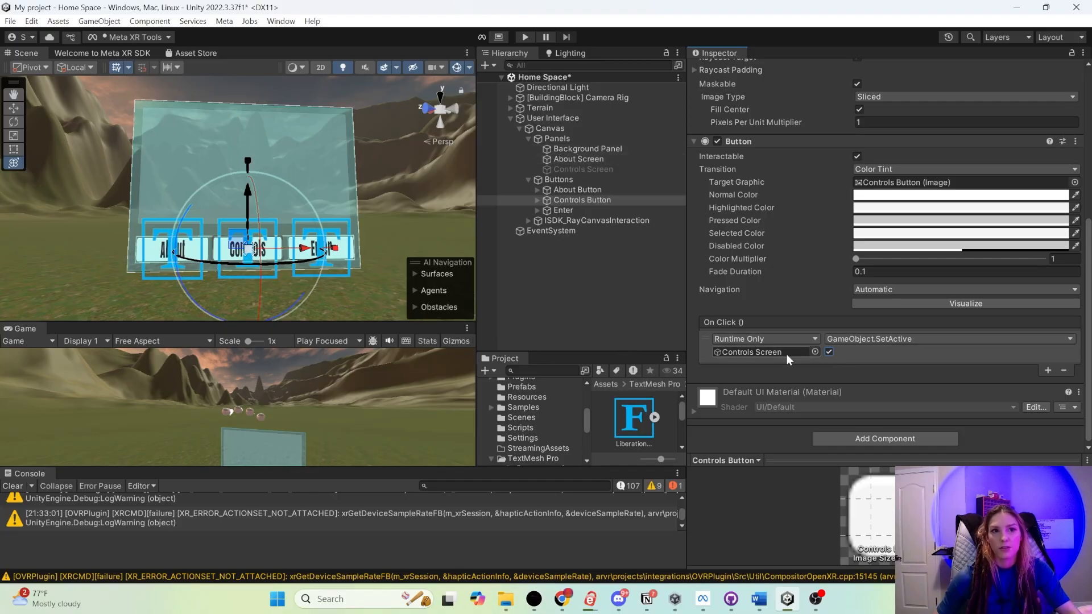
- Add a second On Click event to the Controls Button that calls GameObject.SetActive on the About Screen with the value disabled
{"action": "left_click", "coordinate": [1048, 371]}
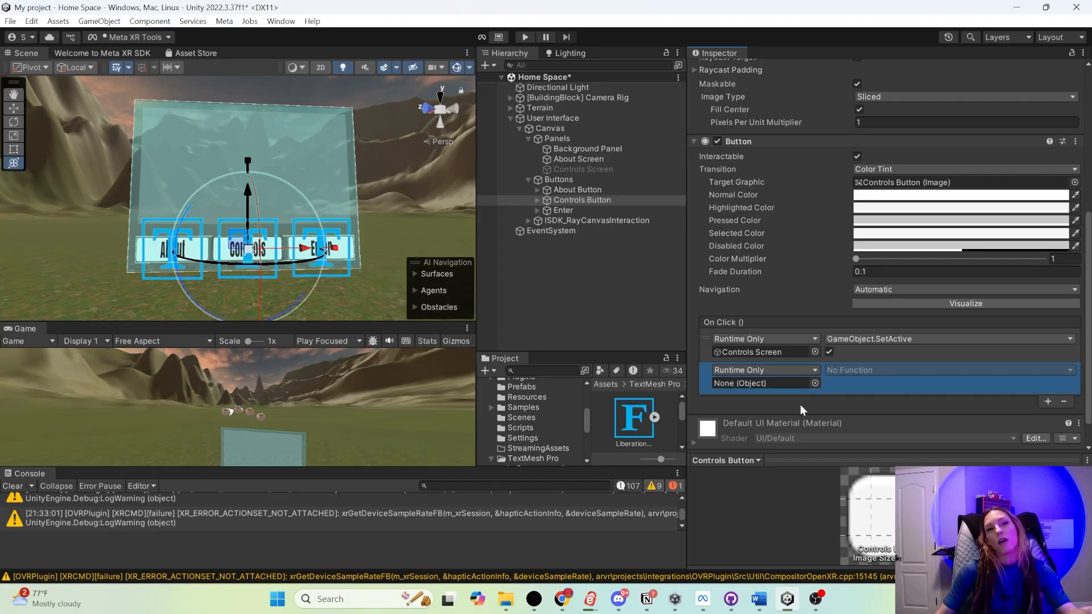
{"action": "left_click", "coordinate": [573, 159]}
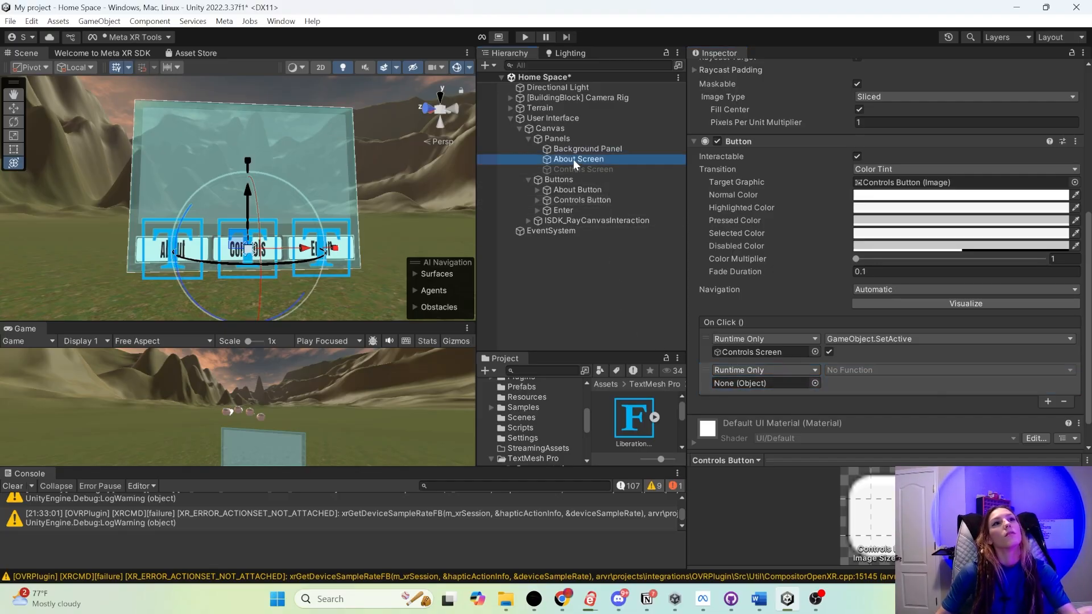
{"action": "left_click_drag", "start_coordinate": [573, 159], "coordinate": [802, 385]}
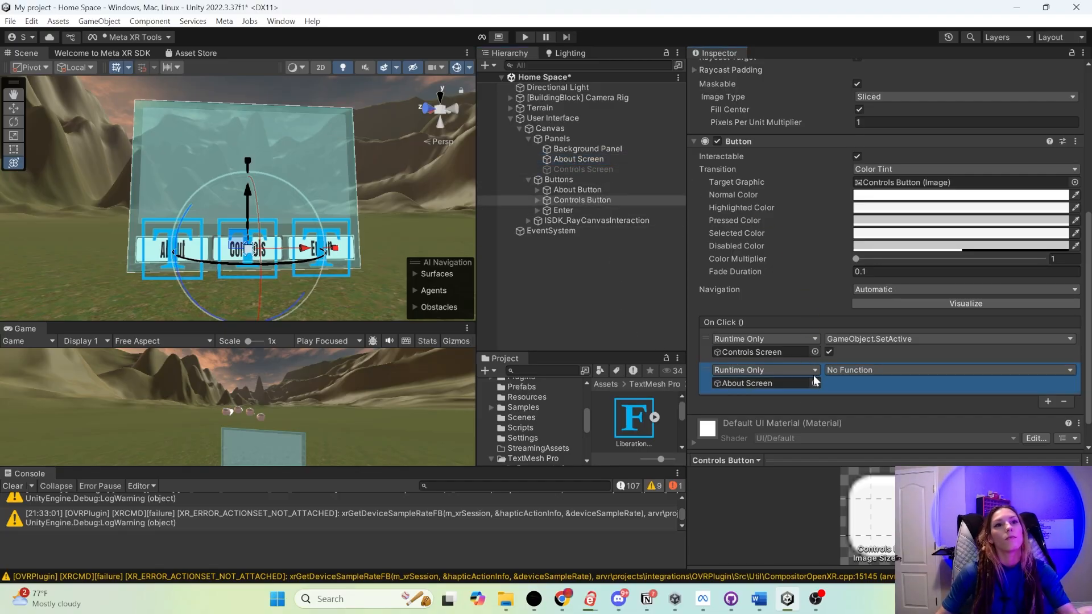
{"action": "left_click", "coordinate": [852, 370]}
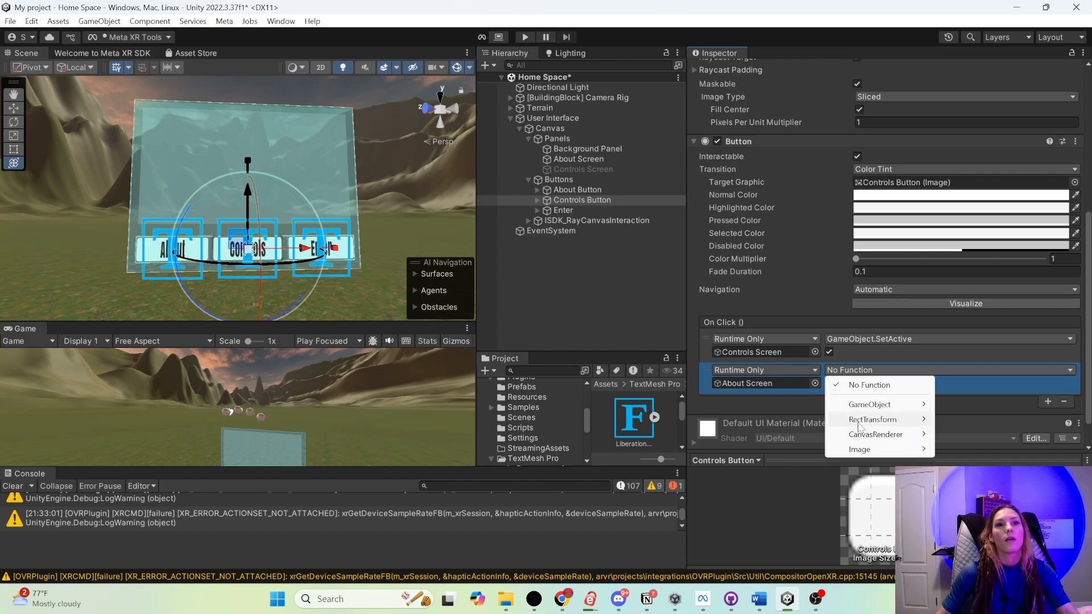
{"action": "mouse_move", "coordinate": [855, 410]}
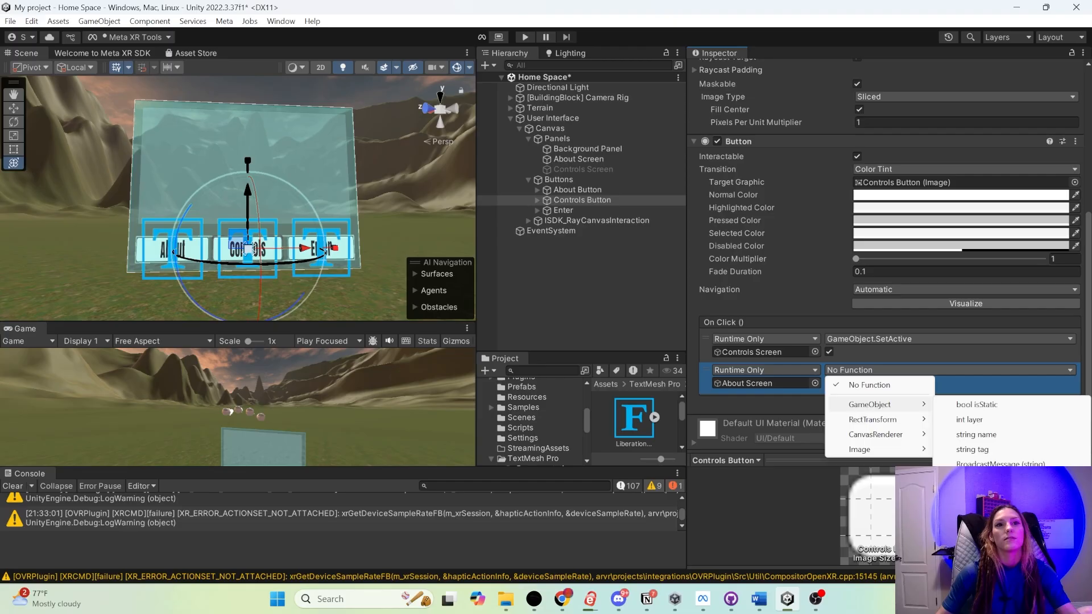
{"action": "left_click", "coordinate": [978, 509]}
{"action": "left_click", "coordinate": [829, 383]}
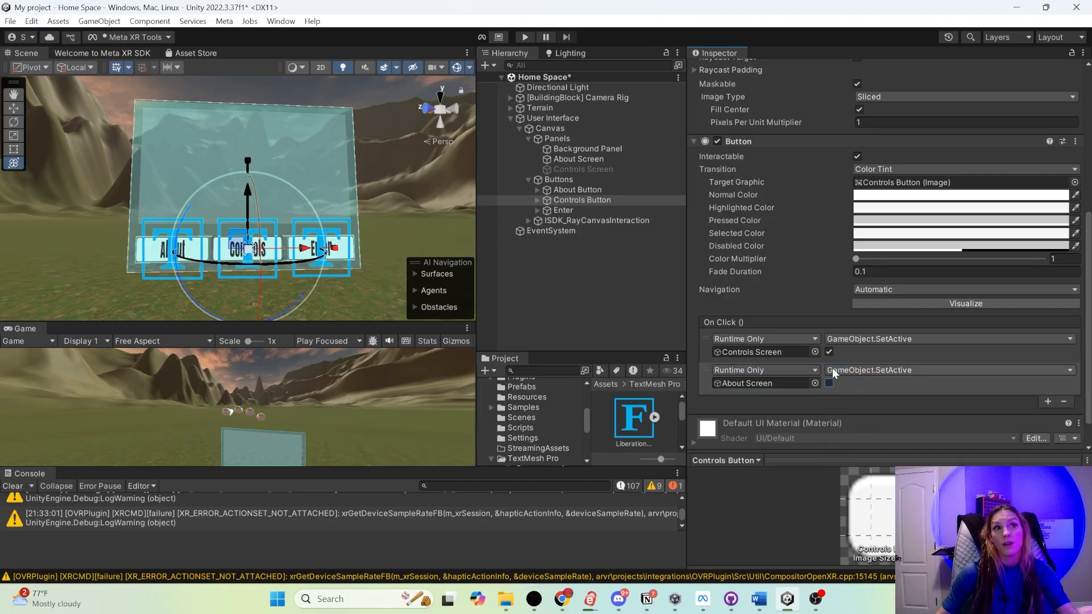
- Add a second On Click event to the About Button that calls GameObject.SetActive on the Controls Screen with the value disabled
{"action": "left_click", "coordinate": [563, 191]}
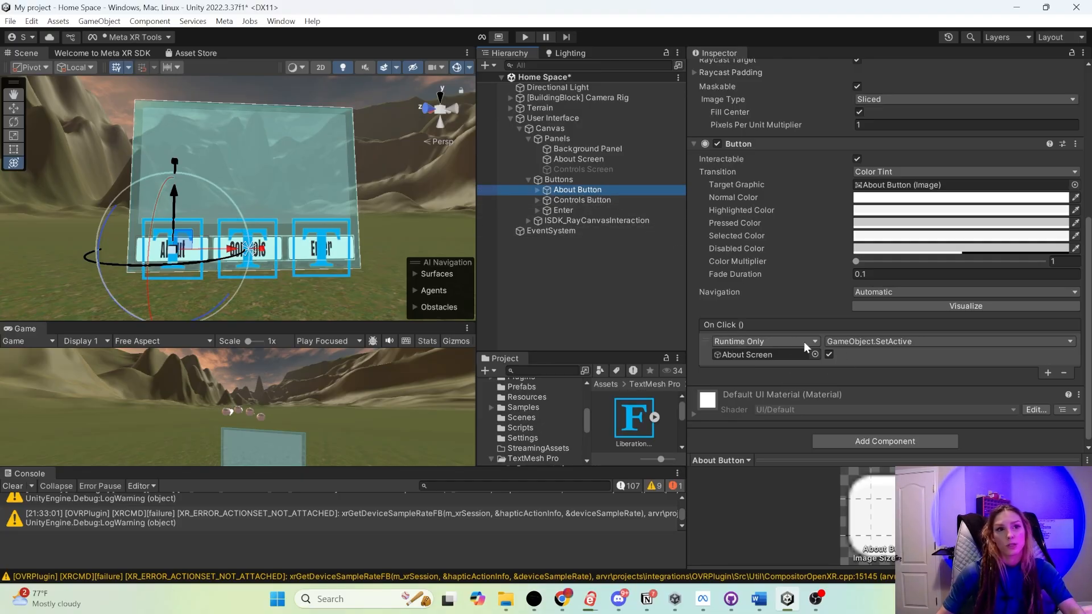
{"action": "left_click", "coordinate": [1047, 373]}
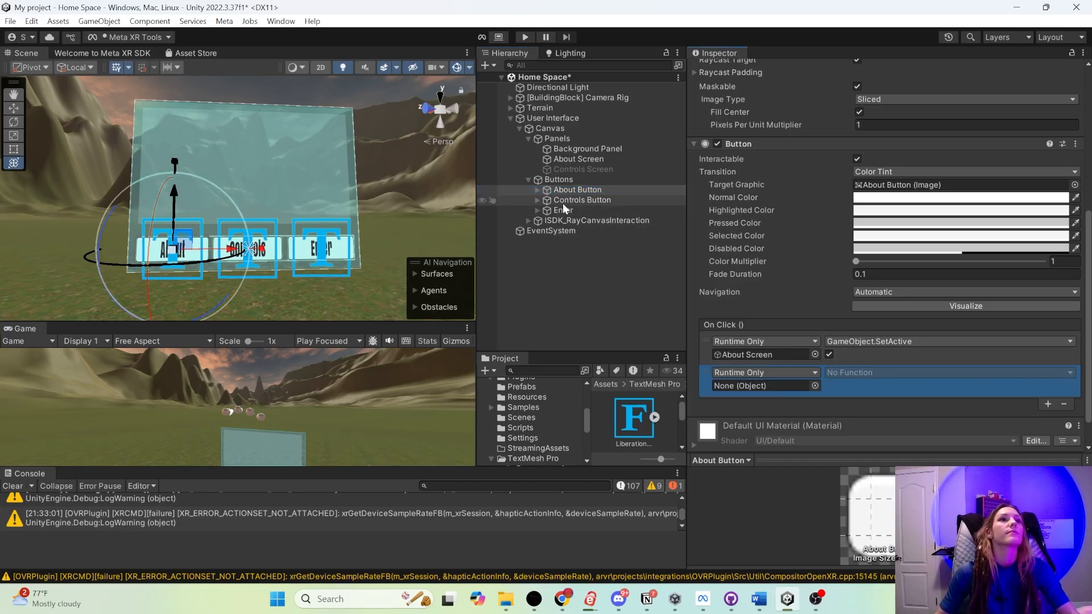
{"action": "left_click_drag", "start_coordinate": [572, 169], "coordinate": [763, 386]}
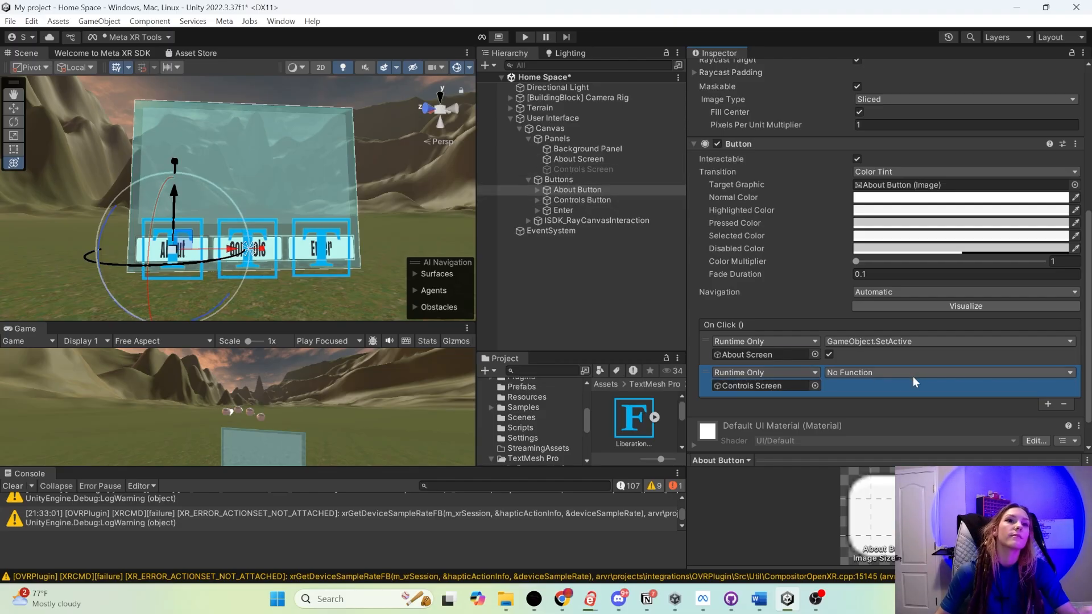
{"action": "left_click", "coordinate": [913, 374]}
{"action": "mouse_move", "coordinate": [912, 408]}
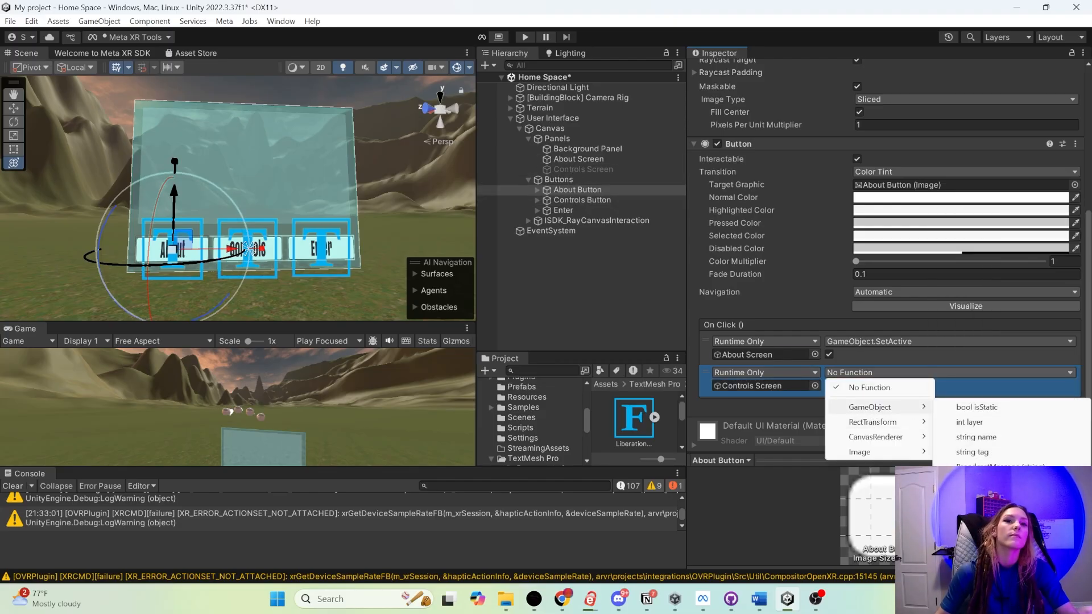
{"action": "left_click", "coordinate": [969, 512]}
{"action": "left_click", "coordinate": [829, 385]}
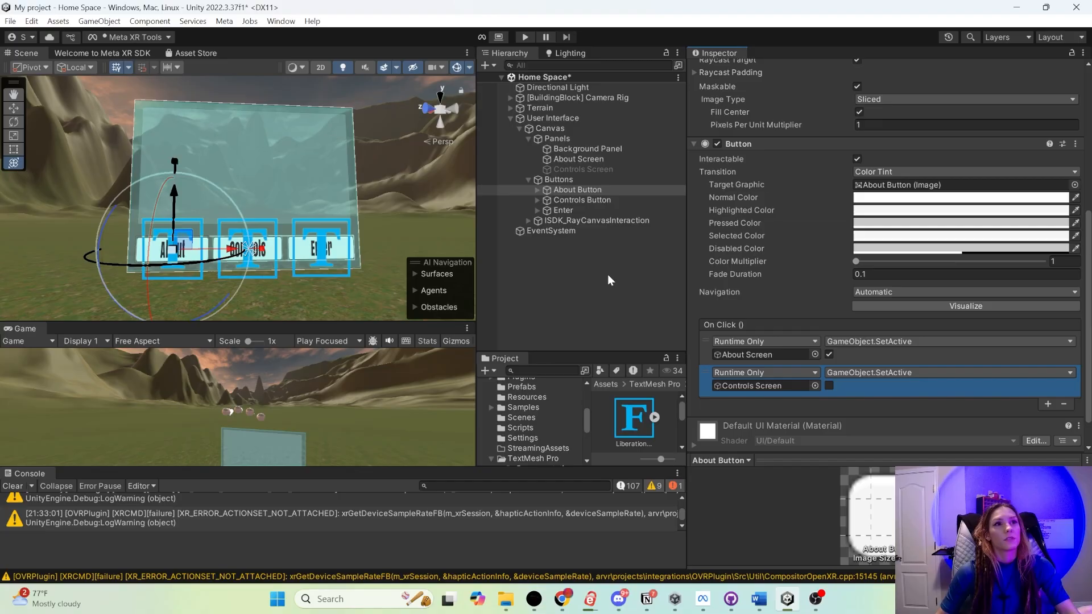
- Review the On Click events of the About and Controls Buttons and test the screen switching in Play mode
{"action": "left_click", "coordinate": [577, 189]}
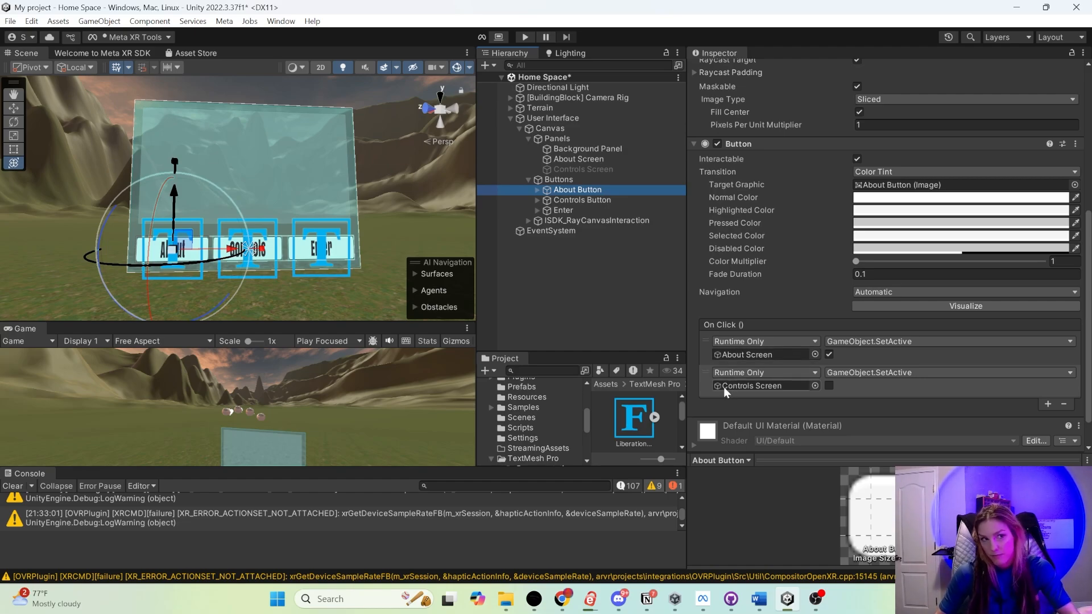
{"action": "left_click", "coordinate": [596, 200]}
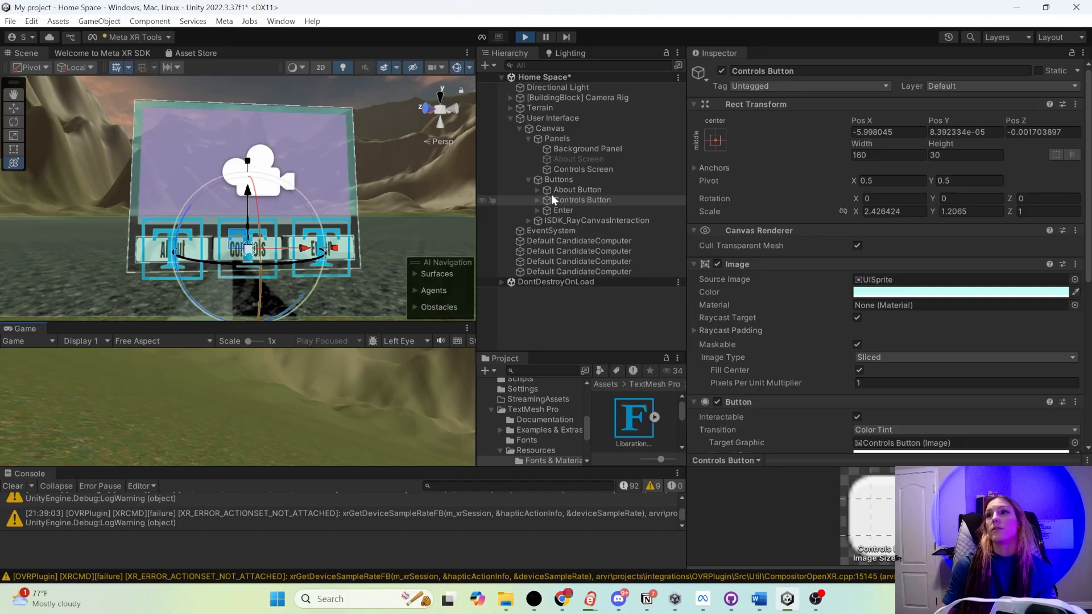
{"action": "key", "text": "ctrl+p"}
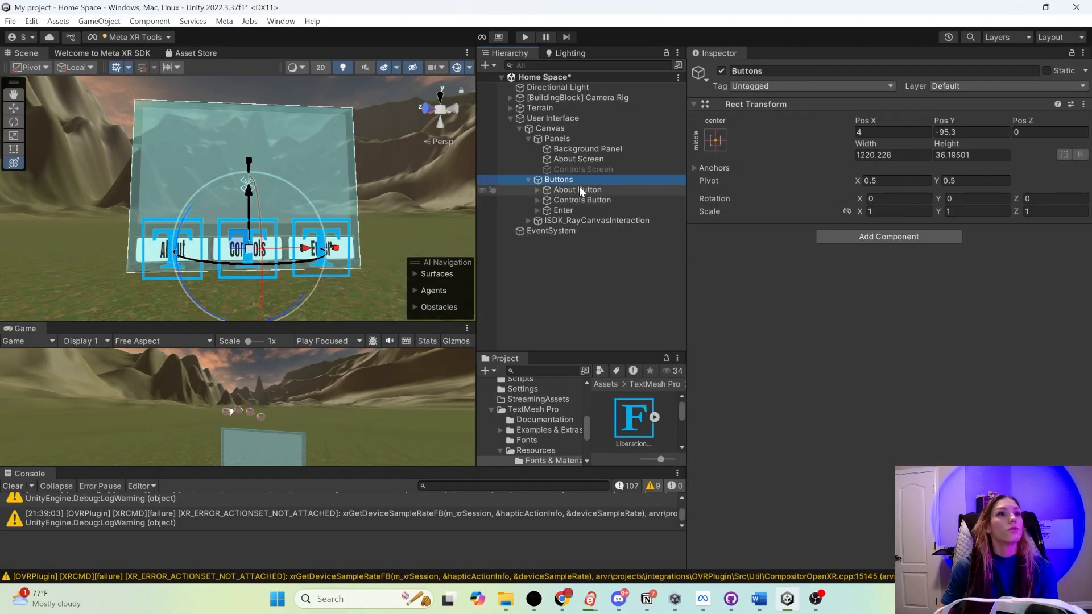
- Set the About Button's Highlighted Color to black
{"action": "left_click", "coordinate": [580, 189]}
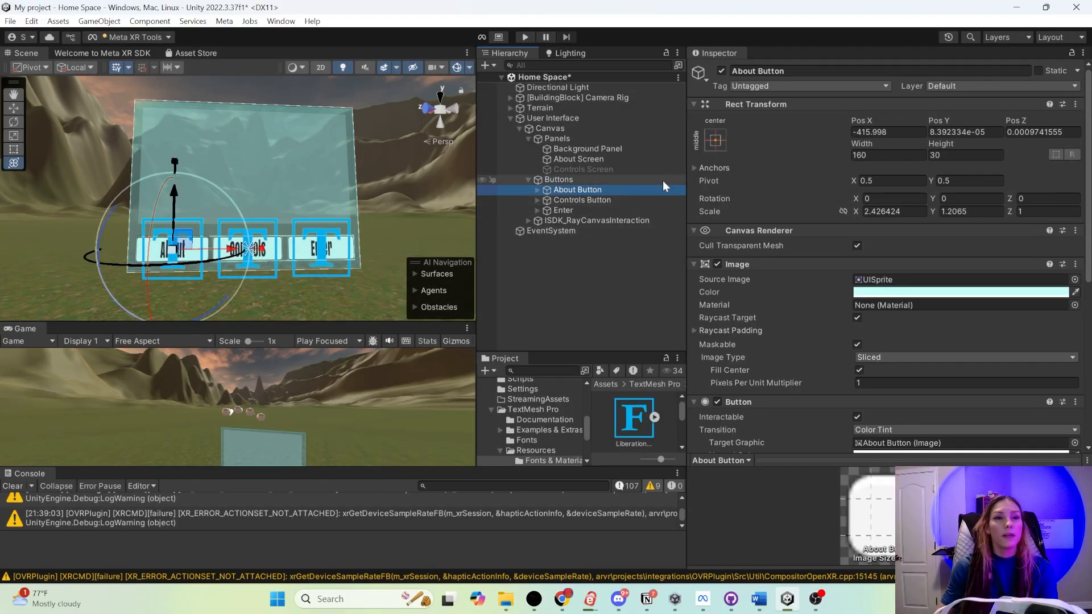
{"action": "scroll", "coordinate": [767, 257], "scroll_direction": "down", "scroll_amount": 4}
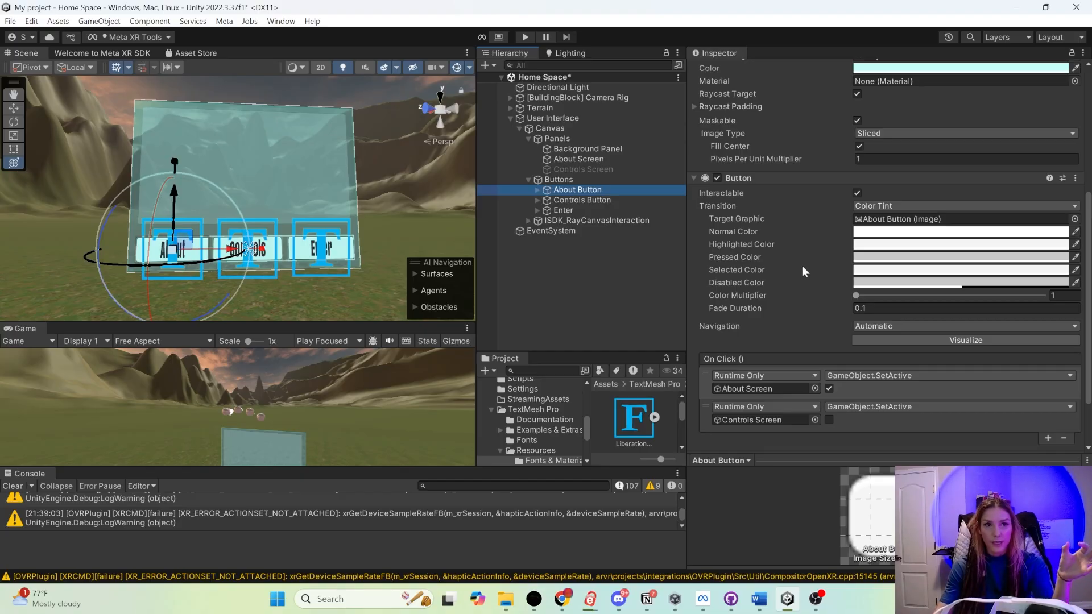
{"action": "left_click", "coordinate": [886, 244]}
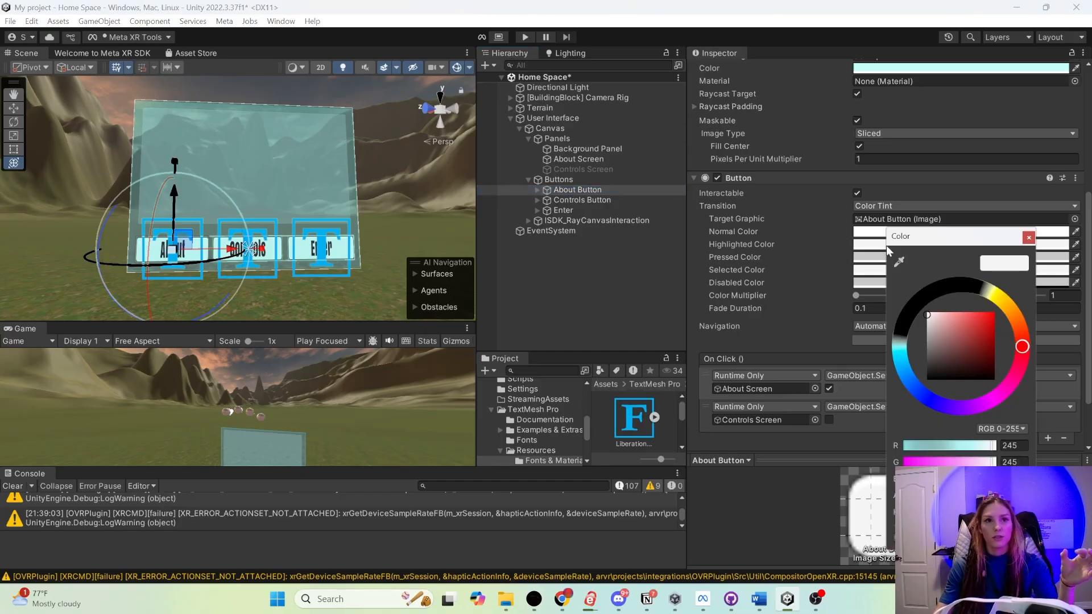
{"action": "left_click", "coordinate": [934, 289]}
{"action": "left_click", "coordinate": [980, 321]}
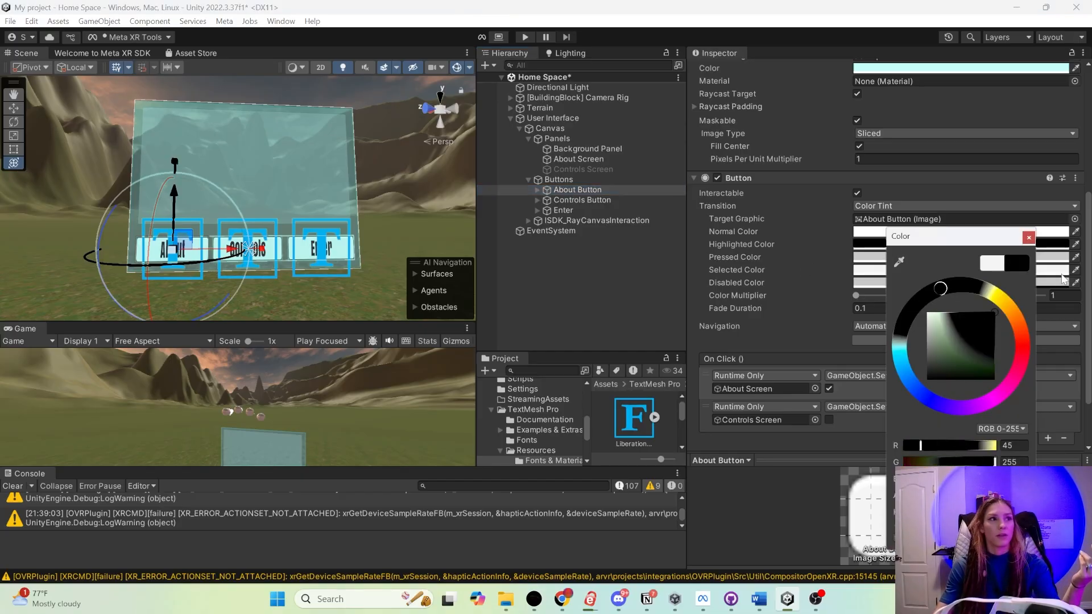
{"action": "left_click", "coordinate": [1027, 238]}
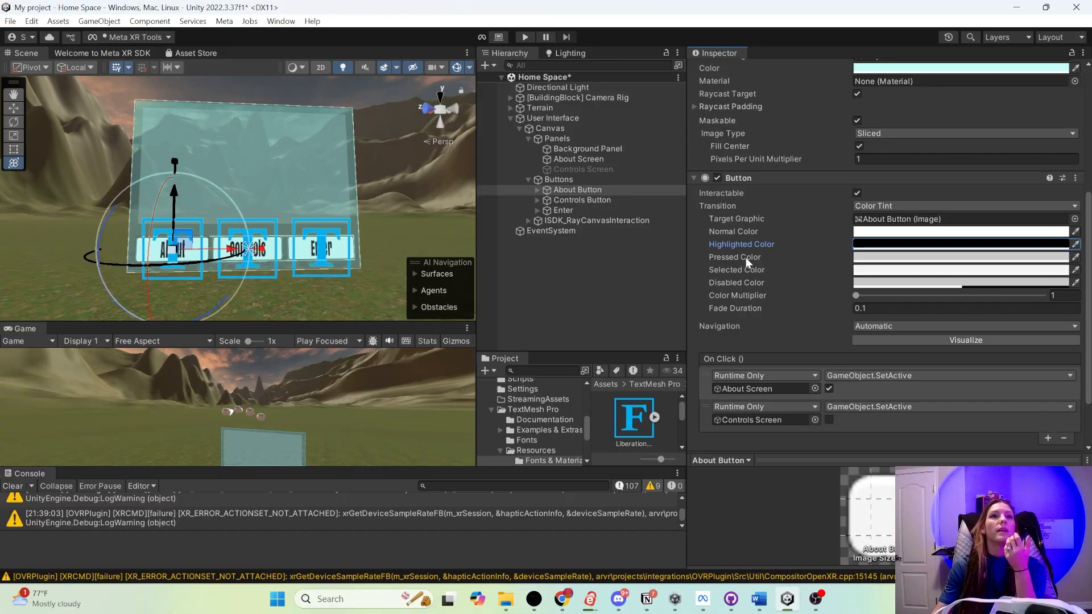
- Set the About Button's Pressed Color to black
{"action": "left_click", "coordinate": [885, 260]}
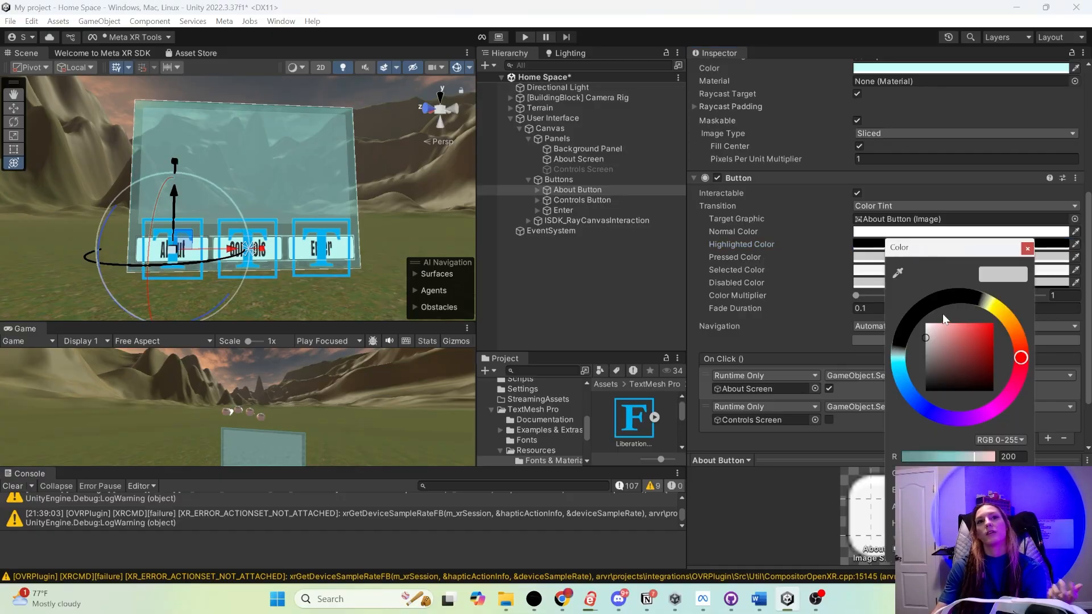
{"action": "left_click", "coordinate": [921, 307]}
{"action": "left_click_drag", "start_coordinate": [944, 339], "coordinate": [991, 373]}
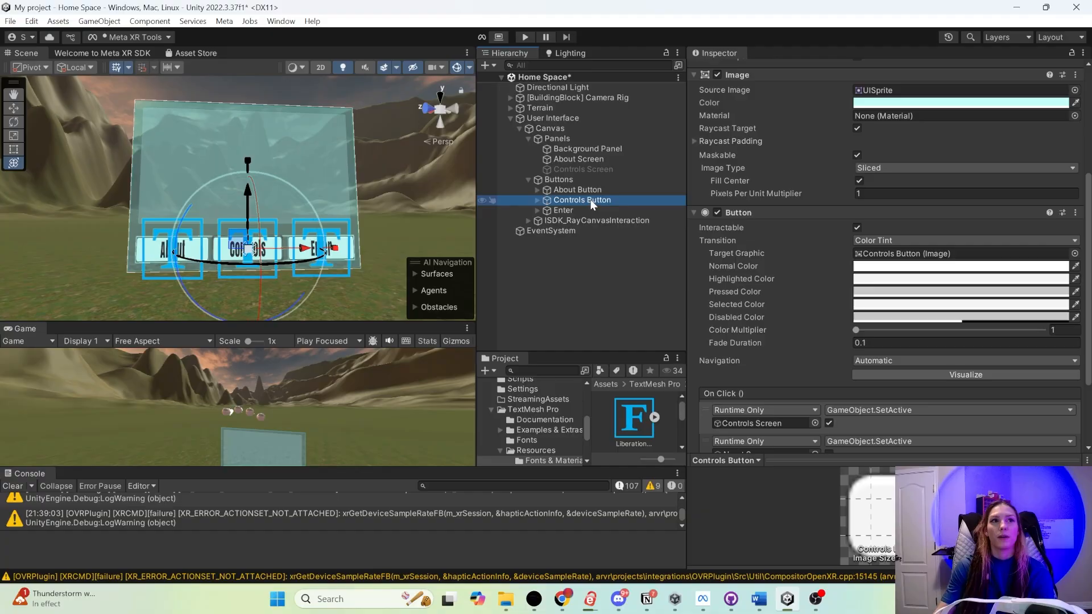
- Copy the About Button's black Highlighted Color onto the Controls Button's Highlighted Color
{"action": "left_click", "coordinate": [576, 189]}
{"action": "left_click", "coordinate": [1058, 278]}
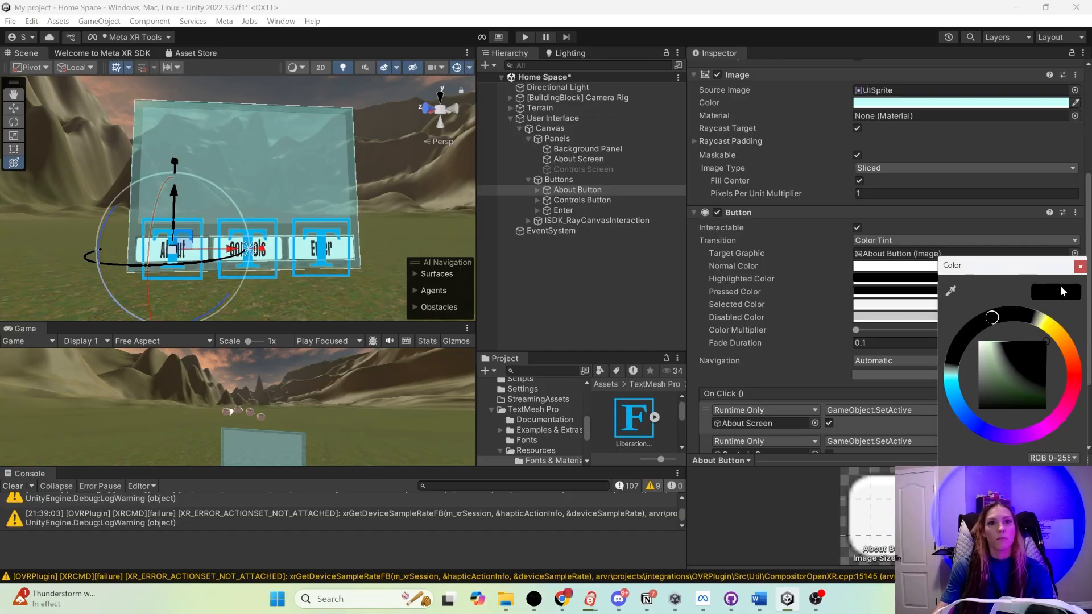
{"action": "left_click", "coordinate": [1079, 267]}
{"action": "left_click", "coordinate": [582, 200]}
{"action": "left_click", "coordinate": [880, 279]}
{"action": "key", "text": "ctrl+v"}
{"action": "left_click", "coordinate": [1021, 266]}
- Copy the About Button's black Pressed Color onto the Controls Button's Pressed Color
{"action": "left_click", "coordinate": [577, 190]}
{"action": "left_click", "coordinate": [916, 289]}
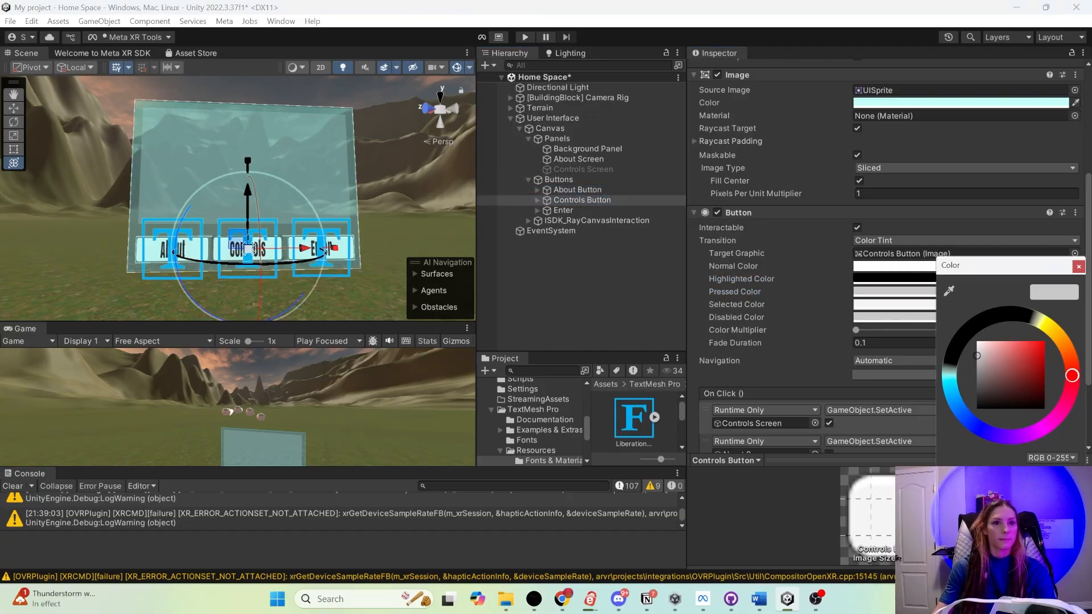
{"action": "left_click", "coordinate": [1059, 266]}
{"action": "left_click", "coordinate": [563, 211]}
{"action": "left_click", "coordinate": [582, 200]}
{"action": "left_click", "coordinate": [893, 291]}
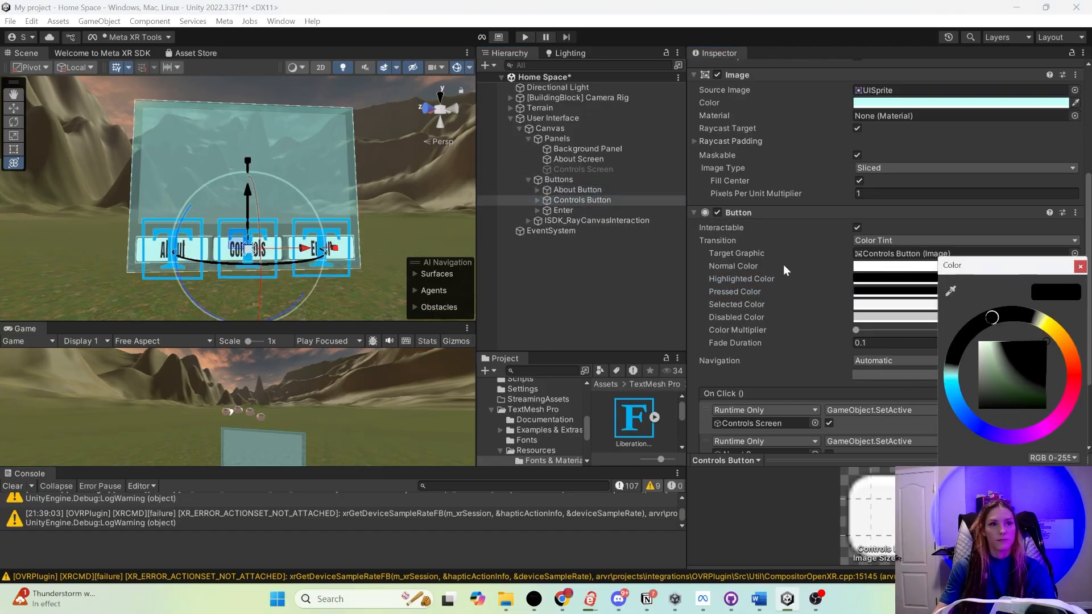
- Paste the copied black onto the Enter button's Highlighted Color and save the Home Space scene
{"action": "left_click", "coordinate": [563, 210]}
{"action": "left_click", "coordinate": [890, 279]}
{"action": "key", "text": "ctrl+v"}
{"action": "left_click", "coordinate": [560, 273]}
{"action": "key", "text": "ctrl+s"}
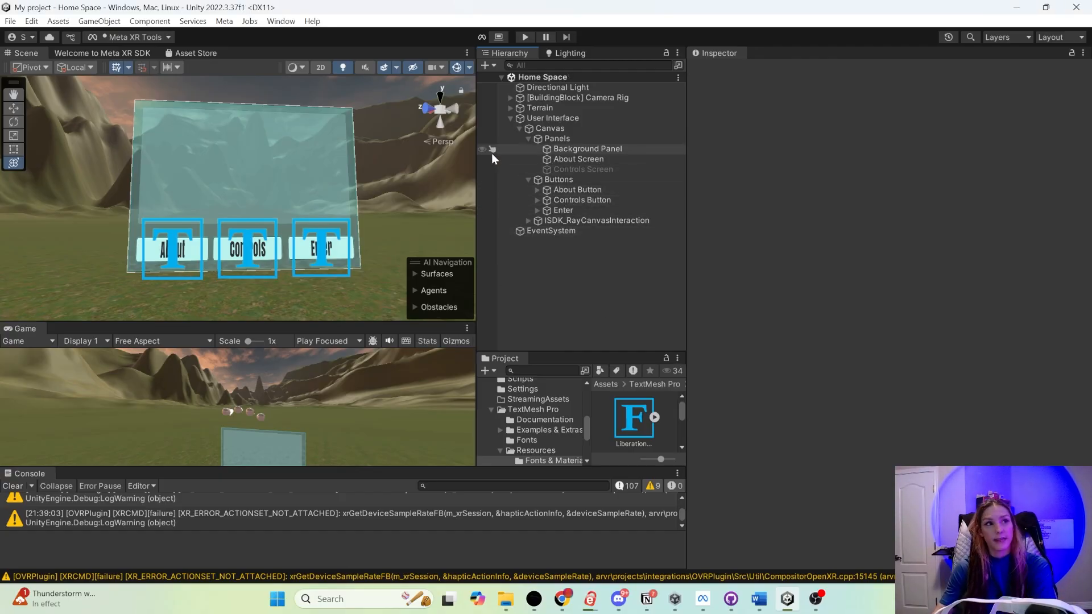
{"action": "scroll", "coordinate": [347, 243], "scroll_direction": "up", "scroll_amount": 3}
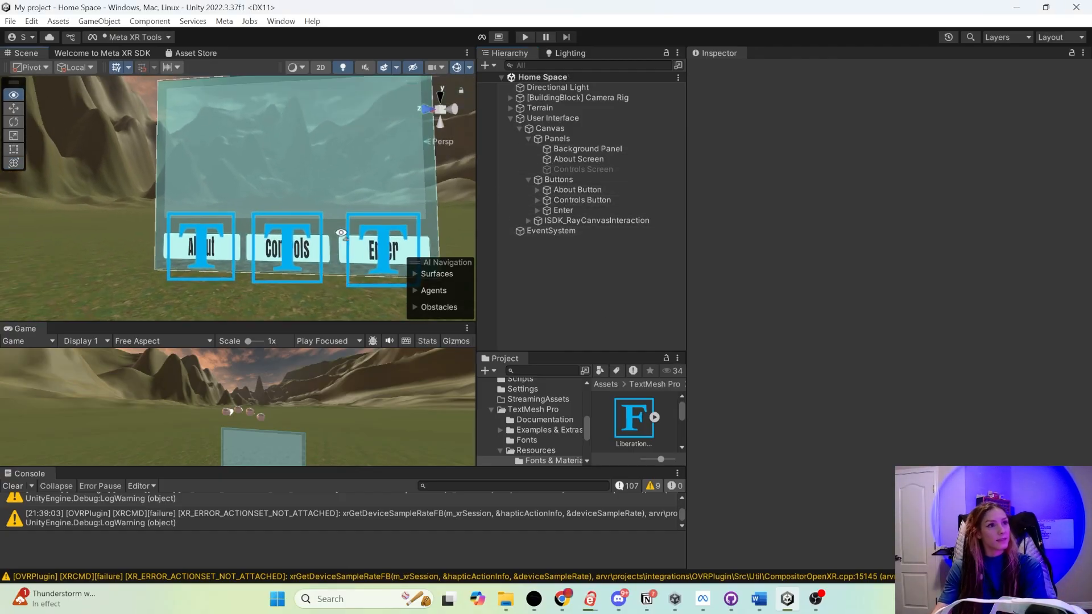
{"action": "middle_click_drag", "start_coordinate": [347, 225], "coordinate": [219, 220]}
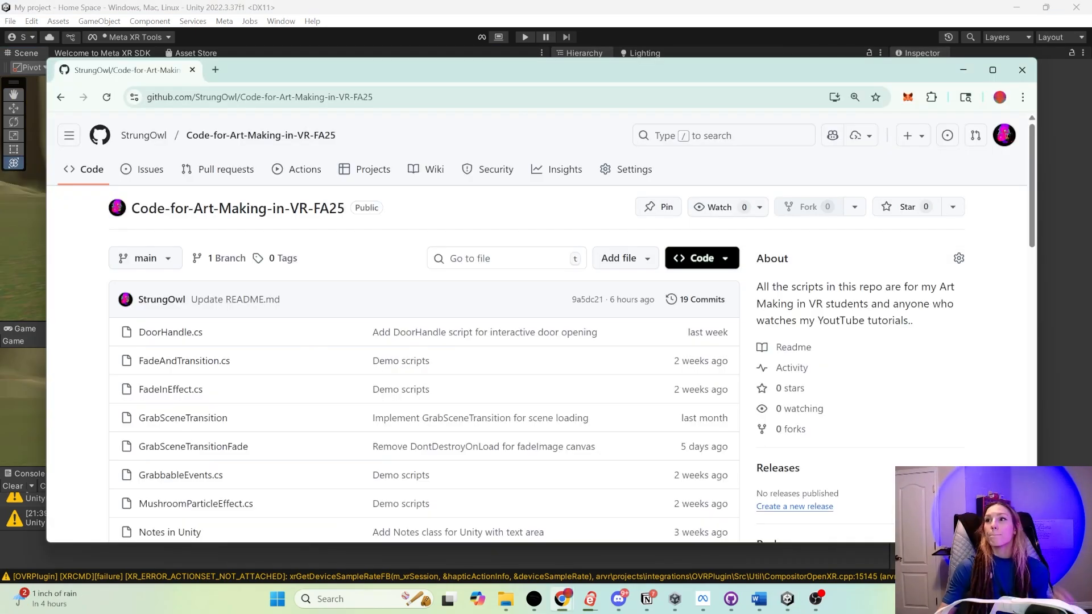
- Switch to the browser, open Simple Scene Transition in the Code-for-Art-Making-in-VR-FA25 GitHub repository, and select all 22 lines of its code
{"action": "key", "text": "alt+Tab"}
{"action": "scroll", "coordinate": [378, 386], "scroll_direction": "down", "scroll_amount": 1}
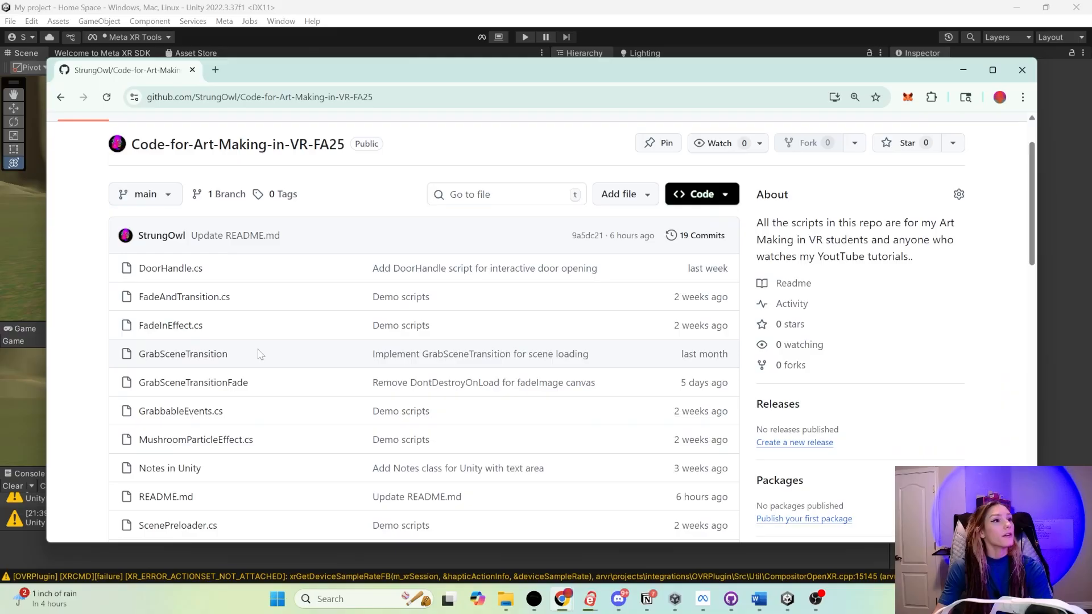
{"action": "scroll", "coordinate": [197, 378], "scroll_direction": "down", "scroll_amount": 3}
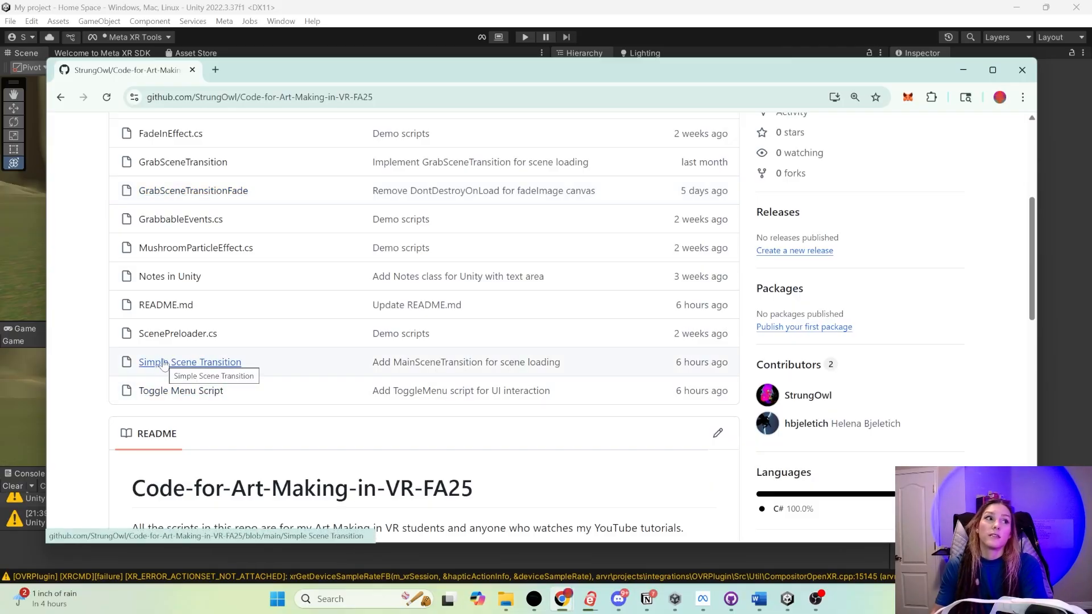
{"action": "left_click", "coordinate": [182, 369]}
{"action": "scroll", "coordinate": [143, 361], "scroll_direction": "down", "scroll_amount": 3}
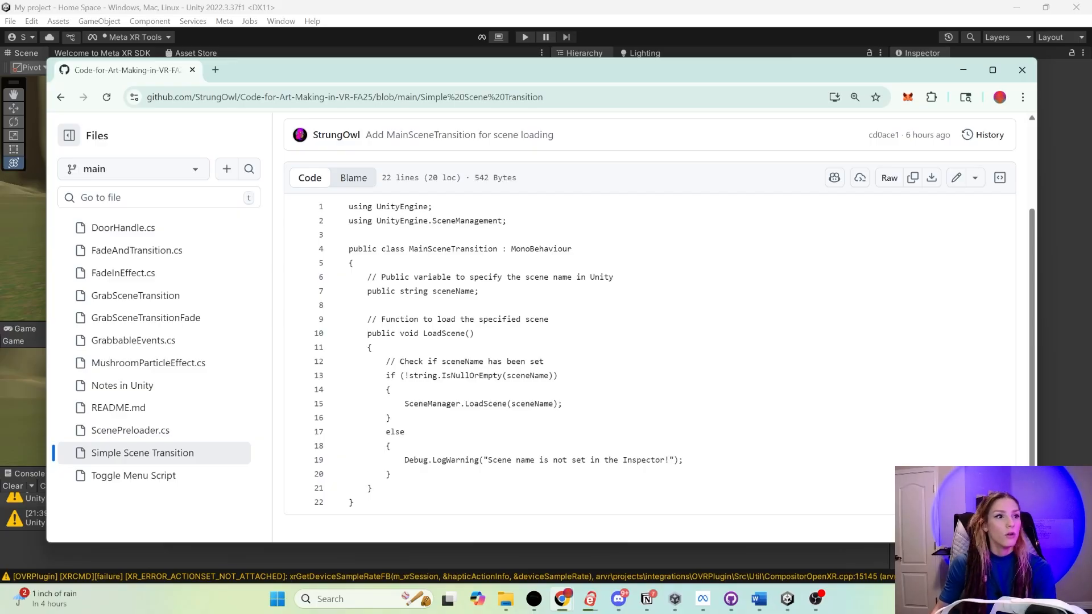
{"action": "left_click_drag", "start_coordinate": [354, 503], "coordinate": [349, 207]}
{"action": "key", "text": "ctrl+c"}
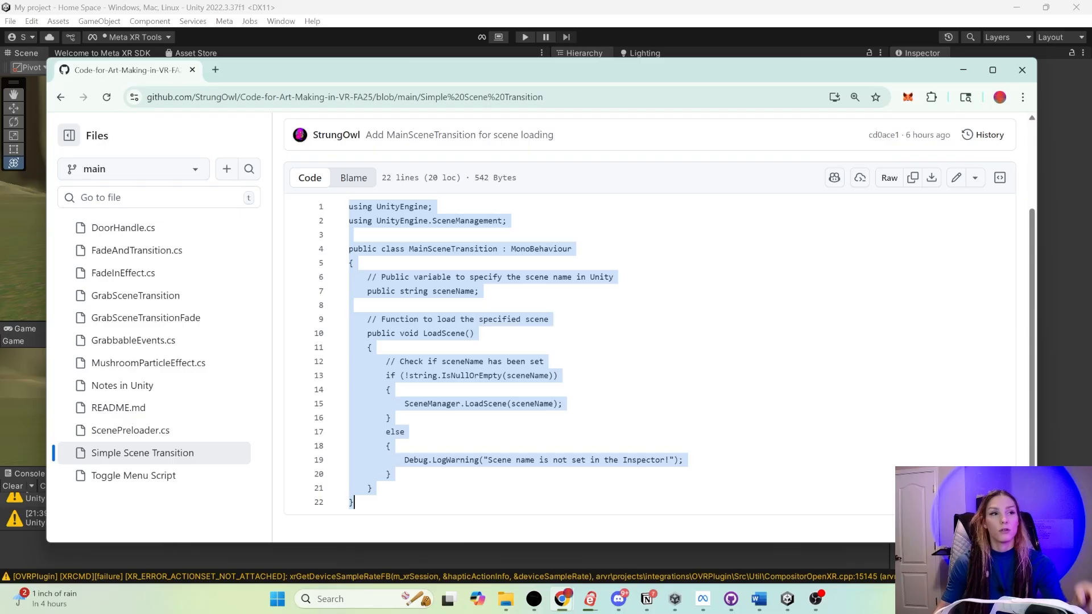
- Switch to Unity and create a C# script named Simple Scene Transition in the Assets Scripts folder
{"action": "left_click", "coordinate": [592, 414]}
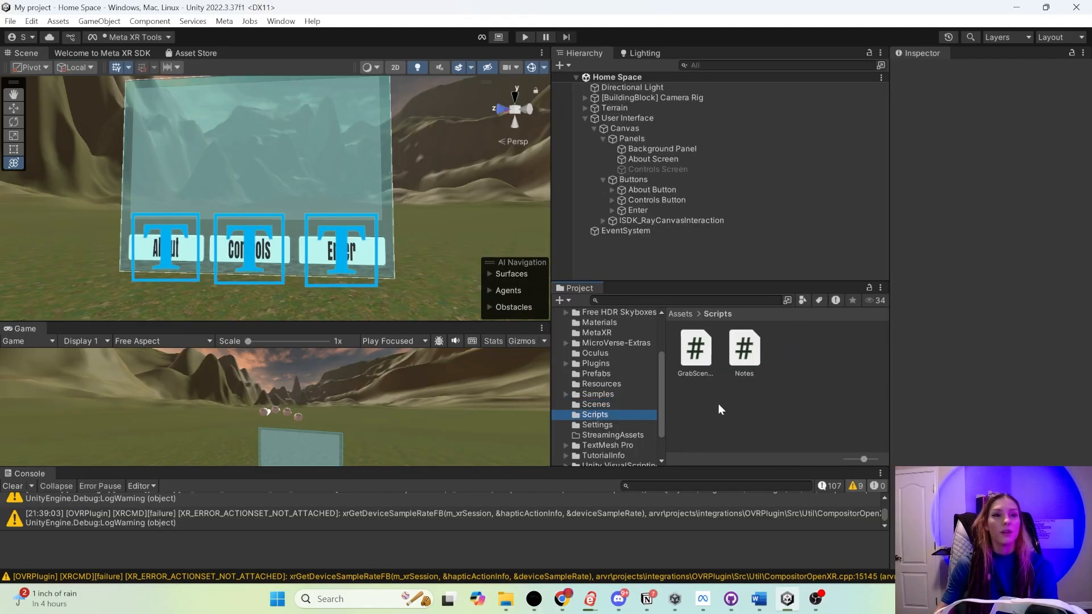
{"action": "right_click", "coordinate": [718, 403]}
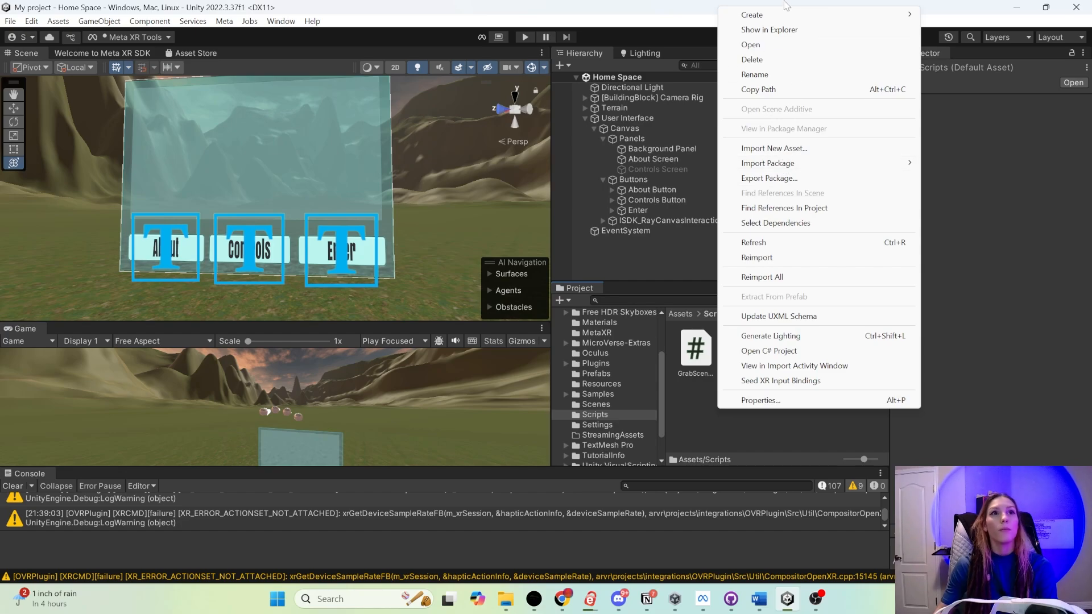
{"action": "mouse_move", "coordinate": [756, 14]}
{"action": "left_click", "coordinate": [955, 108]}
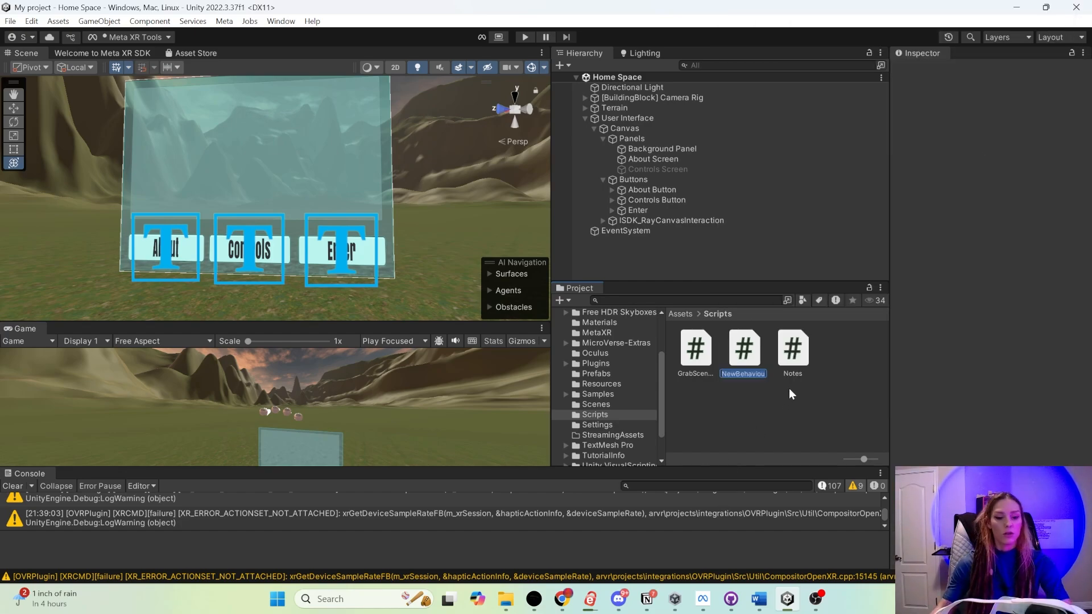
{"action": "type", "text": "Simple"}
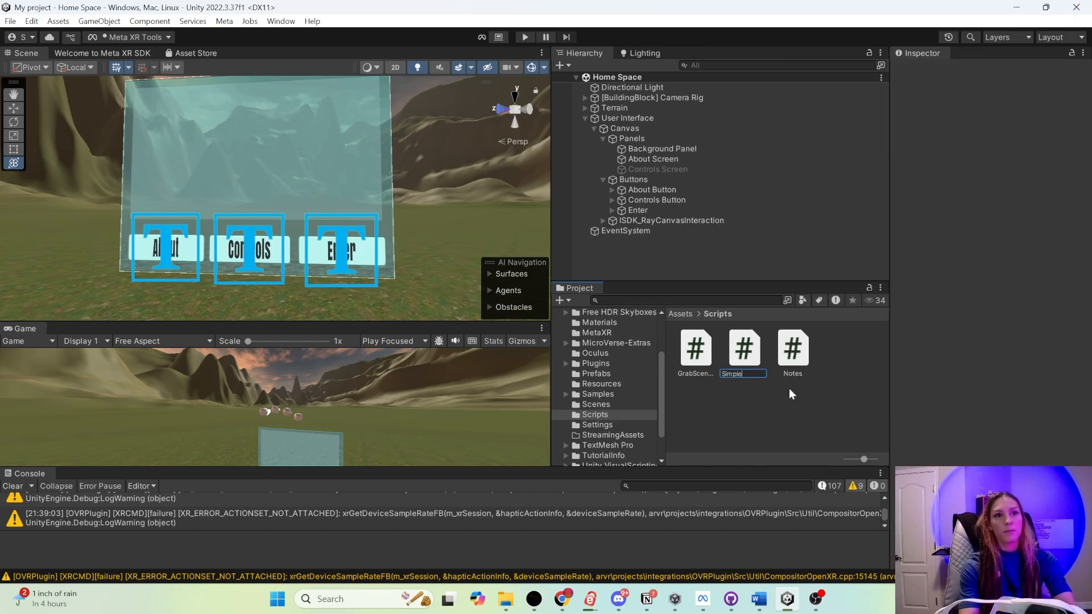
{"action": "type", "text": " Scene Tr"}
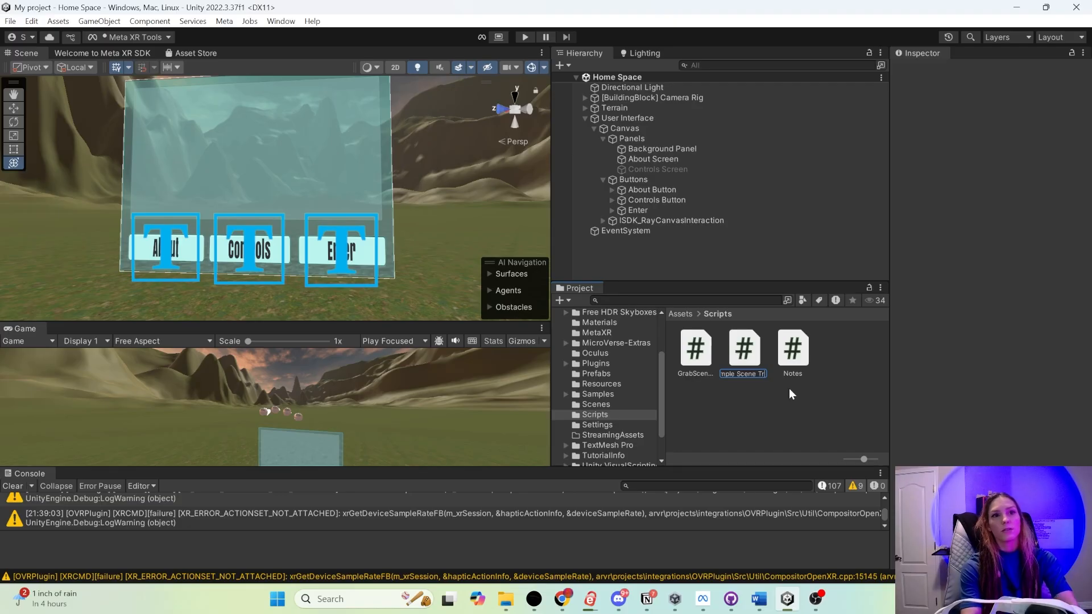
{"action": "type", "text": "ansition"}
{"action": "key", "text": "Return"}
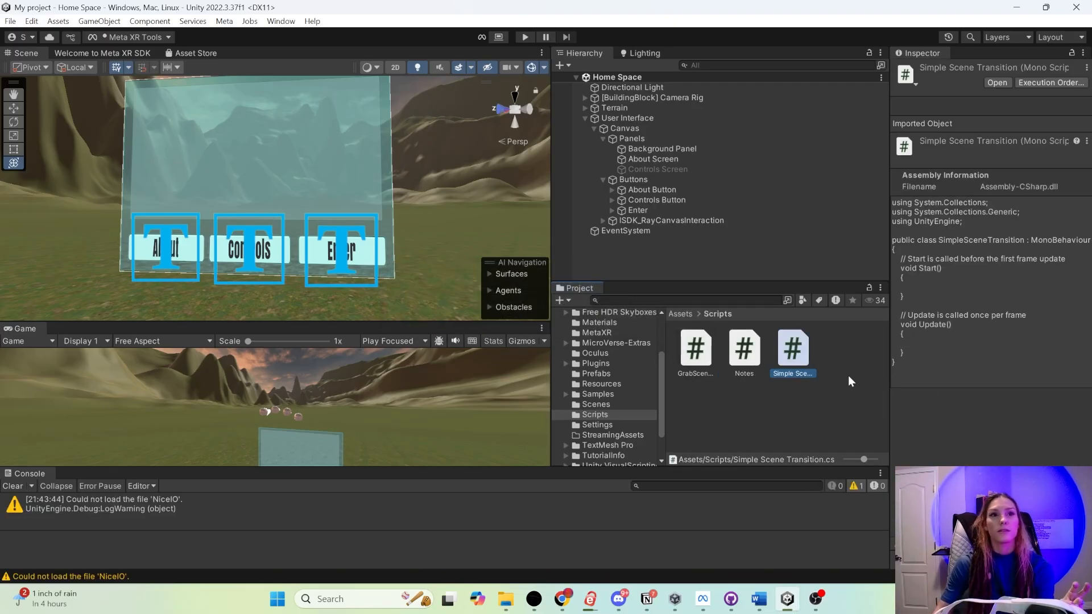
- Open the Simple Scene Transition script in the code editor and replace its template code with the code copied from GitHub
{"action": "double_click", "coordinate": [791, 357]}
{"action": "key", "text": "ctrl+a"}
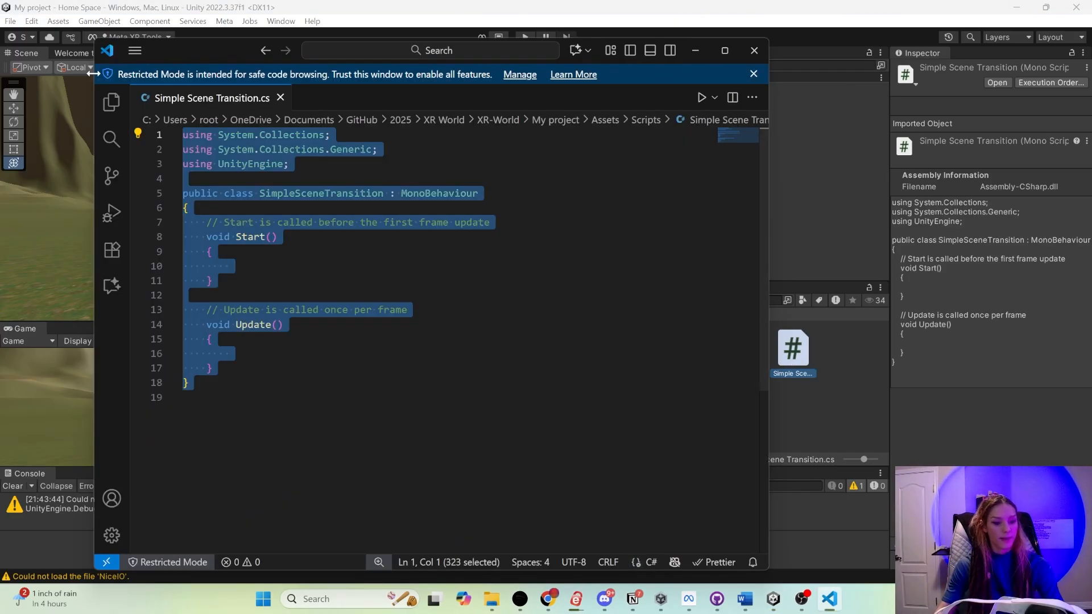
{"action": "key", "text": "ctrl+v"}
{"action": "left_click", "coordinate": [212, 281]}
- Rename the class MainSceneTransition to SimpleSceneTransition, then save the script and close the code editor
{"action": "double_click", "coordinate": [316, 179]}
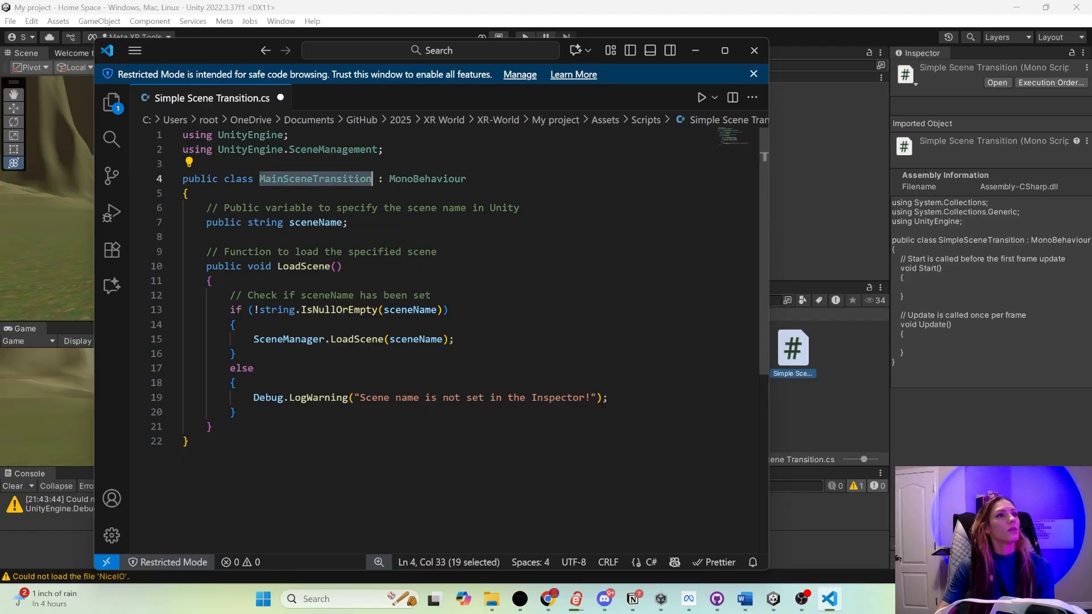
{"action": "left_click", "coordinate": [254, 179]}
{"action": "left_click_drag", "start_coordinate": [259, 179], "coordinate": [372, 179]}
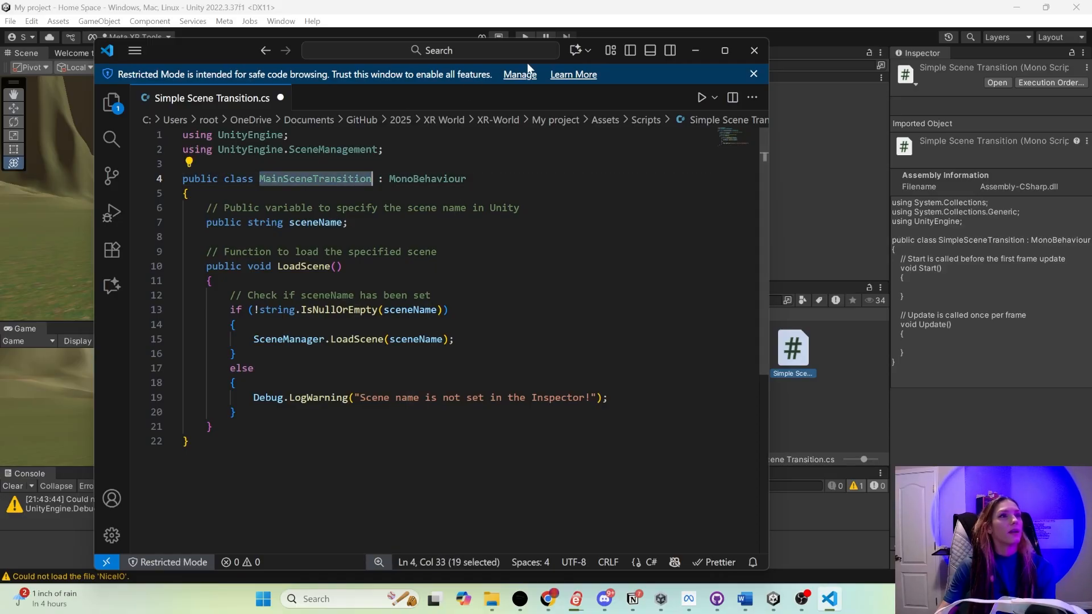
{"action": "left_click_drag", "start_coordinate": [238, 51], "coordinate": [128, 53]}
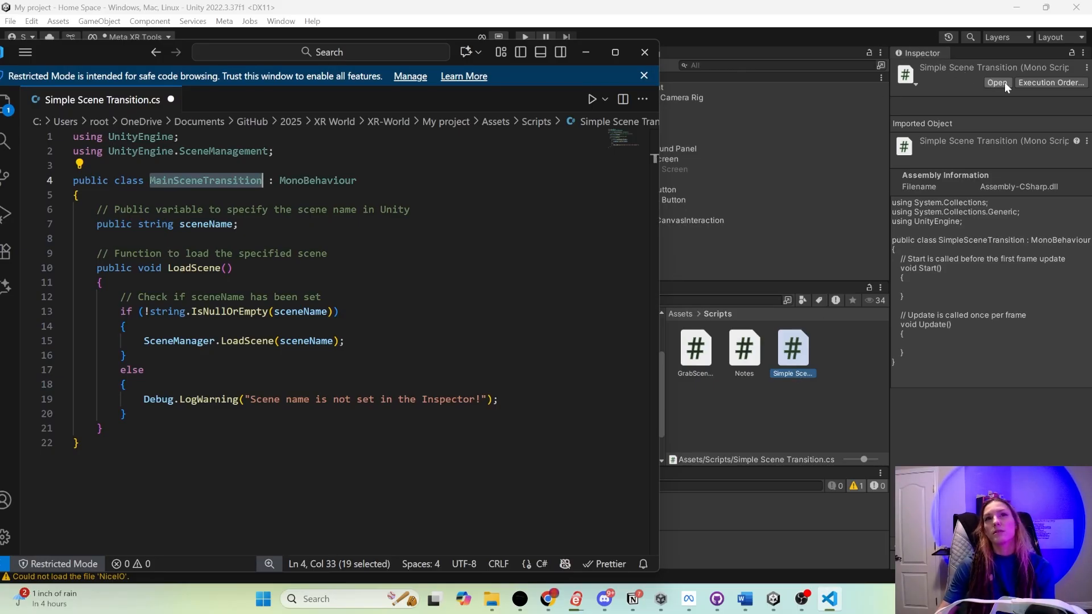
{"action": "left_click", "coordinate": [80, 195]}
{"action": "left_click_drag", "start_coordinate": [173, 181], "coordinate": [151, 180]}
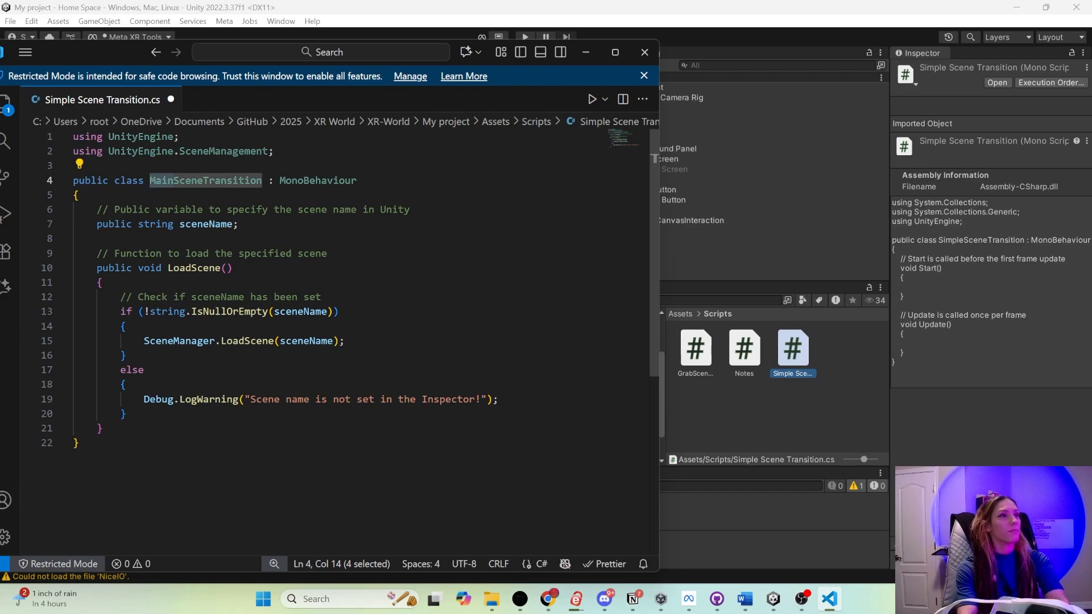
{"action": "type", "text": "Simple"}
{"action": "key", "text": "ctrl+s"}
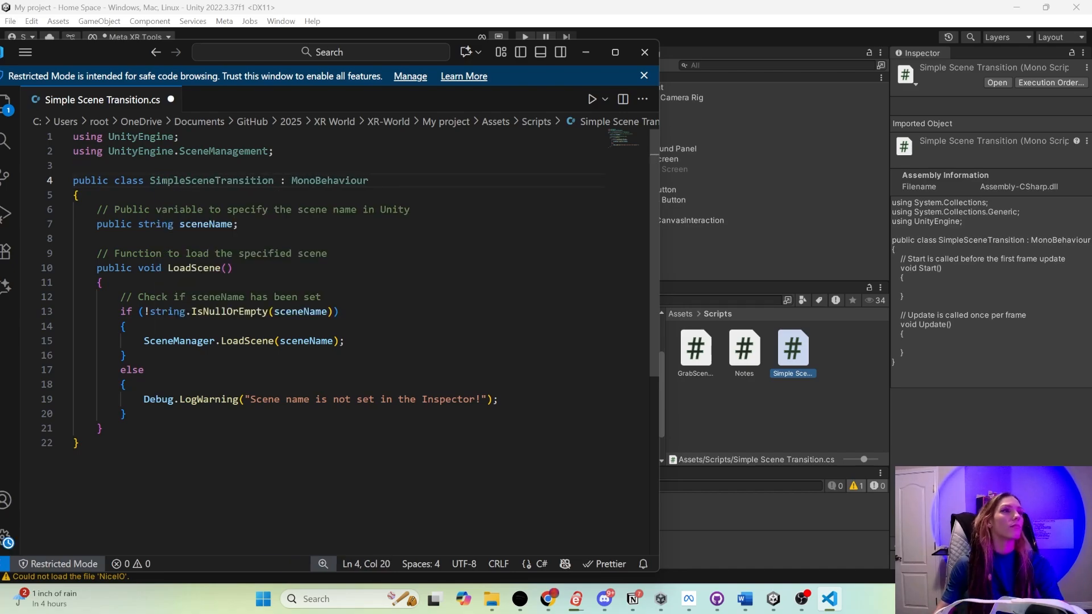
{"action": "left_click", "coordinate": [225, 311]}
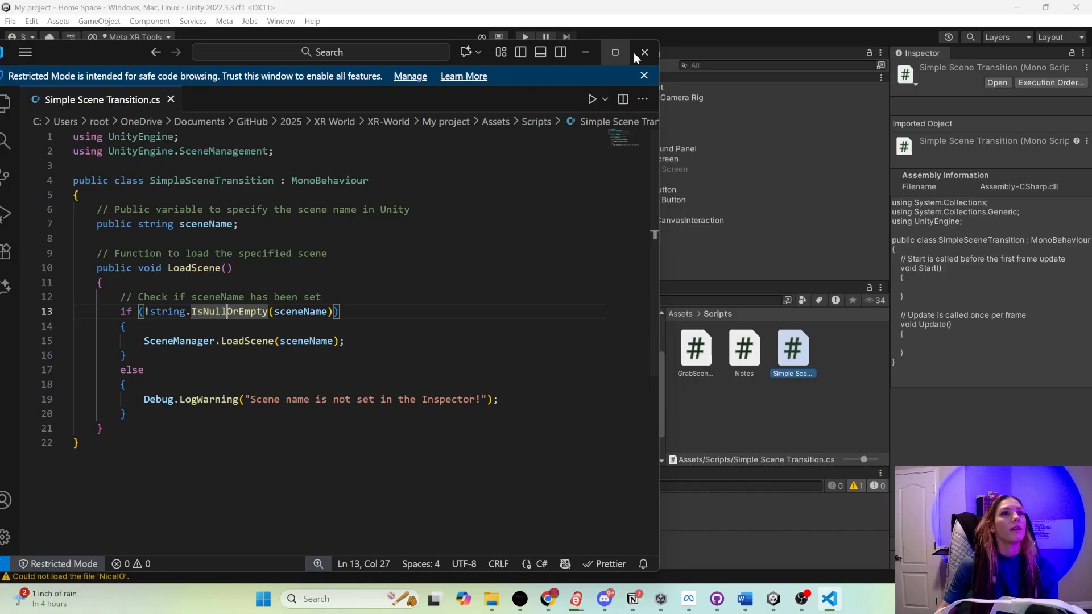
{"action": "left_click", "coordinate": [645, 51]}
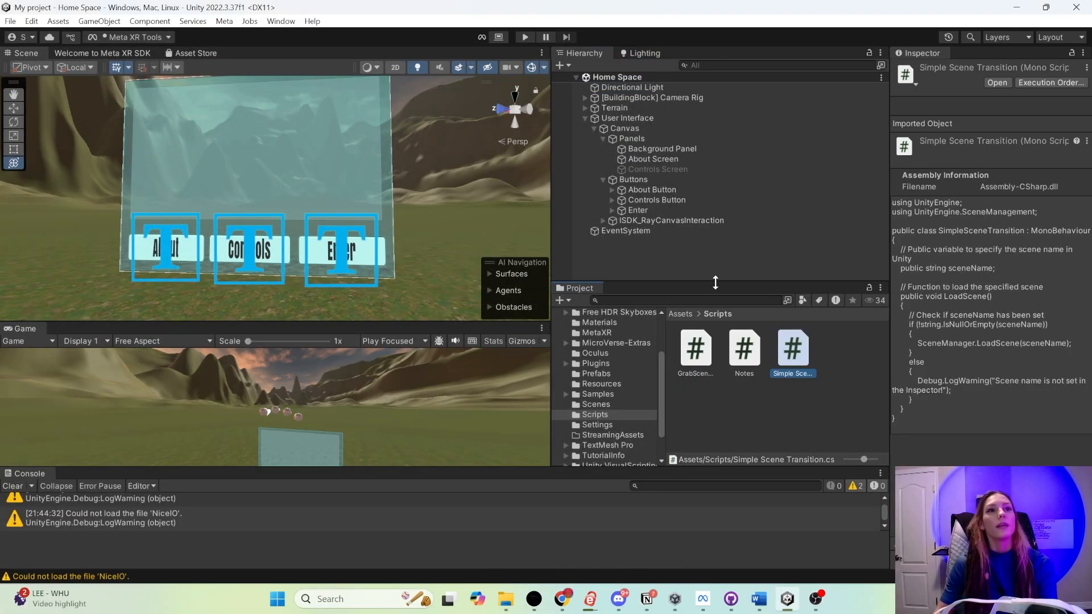
- Attach the Simple Scene Transition script to the Enter button as a component
{"action": "left_click_drag", "start_coordinate": [714, 282], "coordinate": [711, 311]}
{"action": "left_click", "coordinate": [646, 233]}
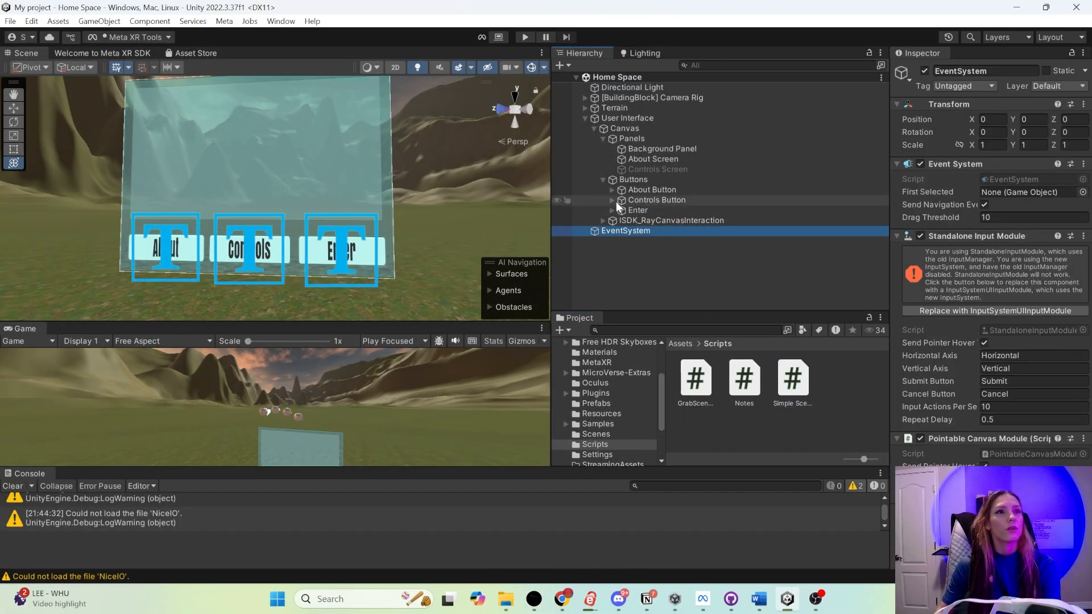
{"action": "left_click", "coordinate": [635, 210]}
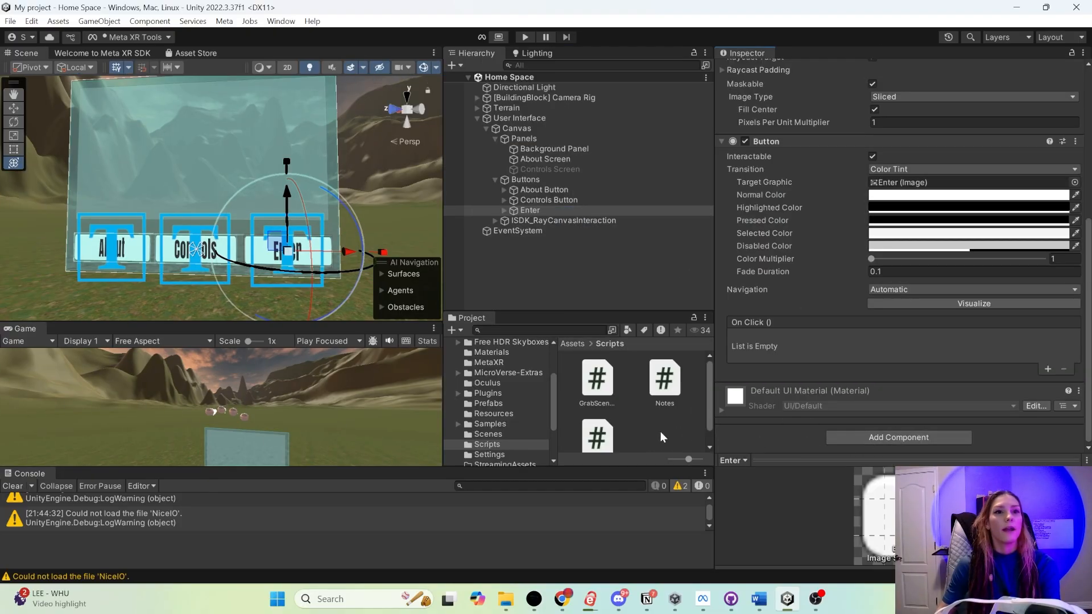
{"action": "scroll", "coordinate": [660, 432], "scroll_direction": "down", "scroll_amount": 1}
{"action": "left_click_drag", "start_coordinate": [597, 421], "coordinate": [771, 442]}
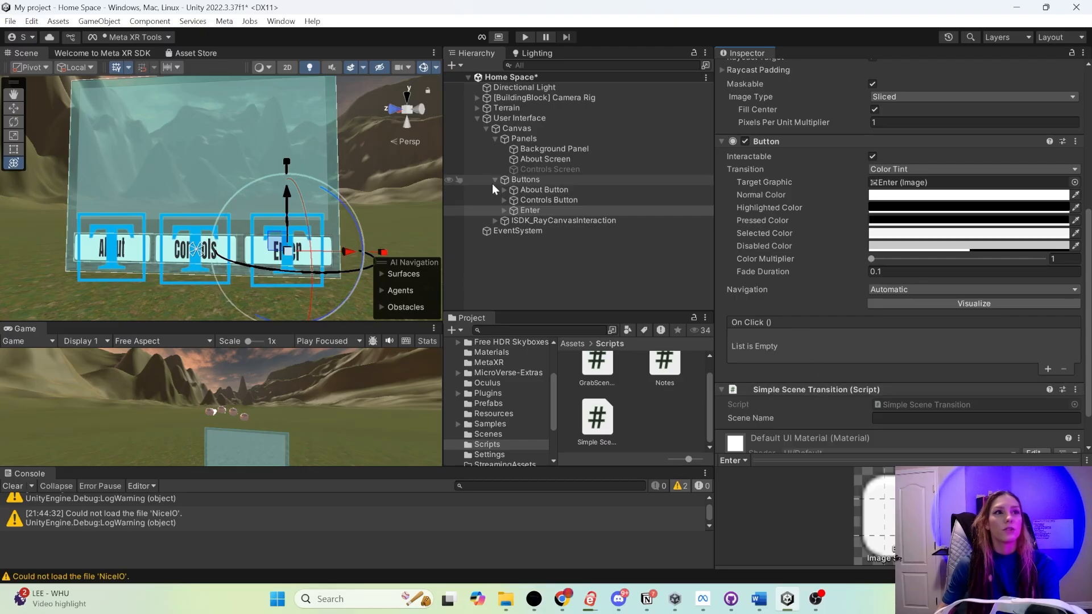
- Check the destination scene's name in the Scenes folder and set the Enter button's Scene Name to VR World
{"action": "scroll", "coordinate": [844, 370], "scroll_direction": "down", "scroll_amount": 2}
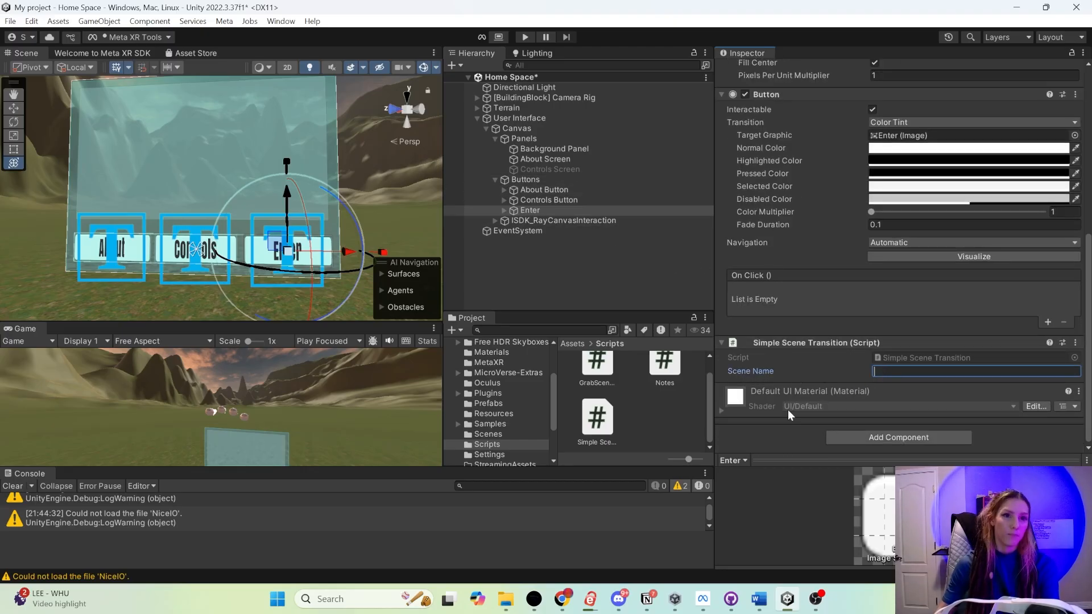
{"action": "left_click_drag", "start_coordinate": [573, 313], "coordinate": [561, 292]}
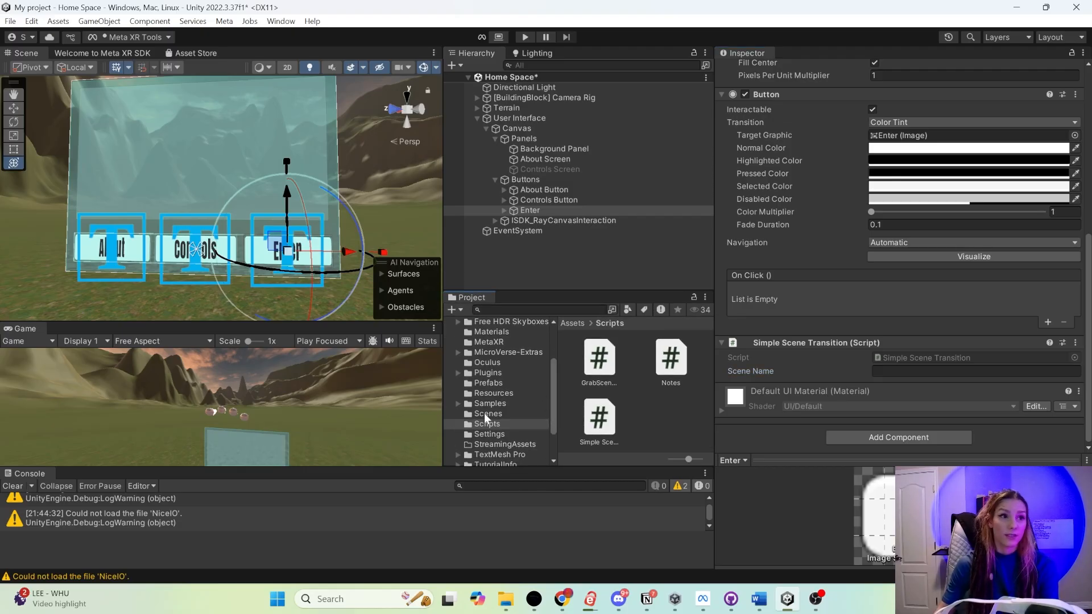
{"action": "left_click", "coordinate": [485, 414]}
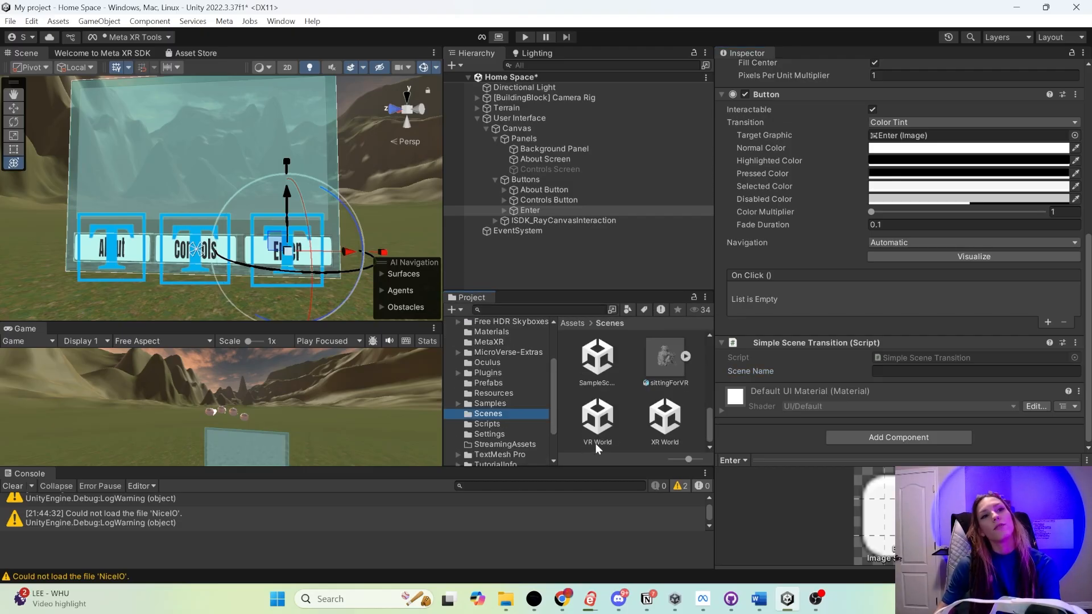
{"action": "left_click", "coordinate": [878, 371]}
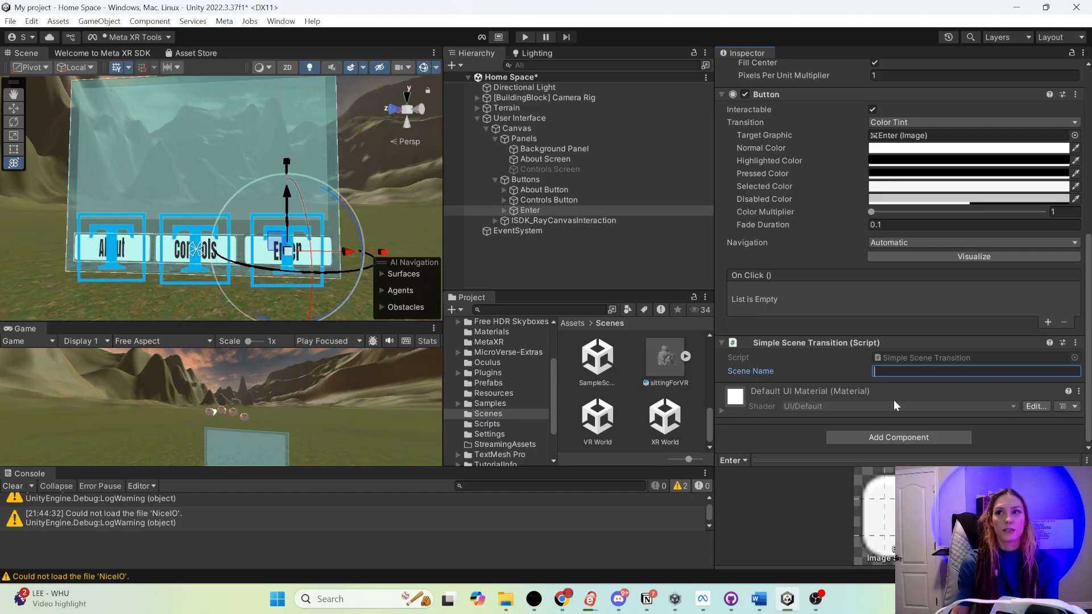
{"action": "type", "text": "VR"}
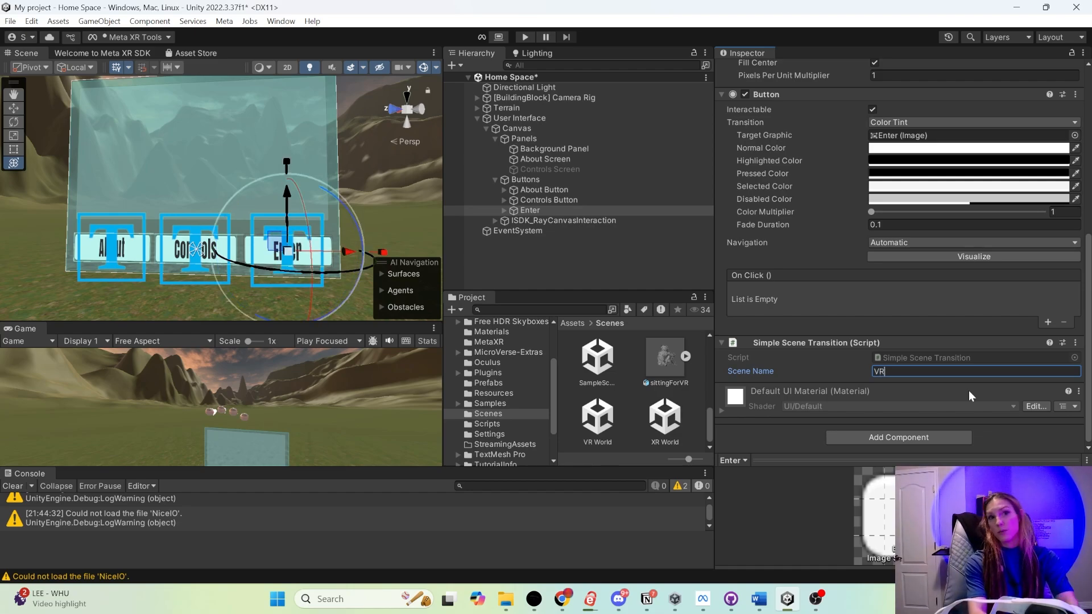
{"action": "type", "text": " World"}
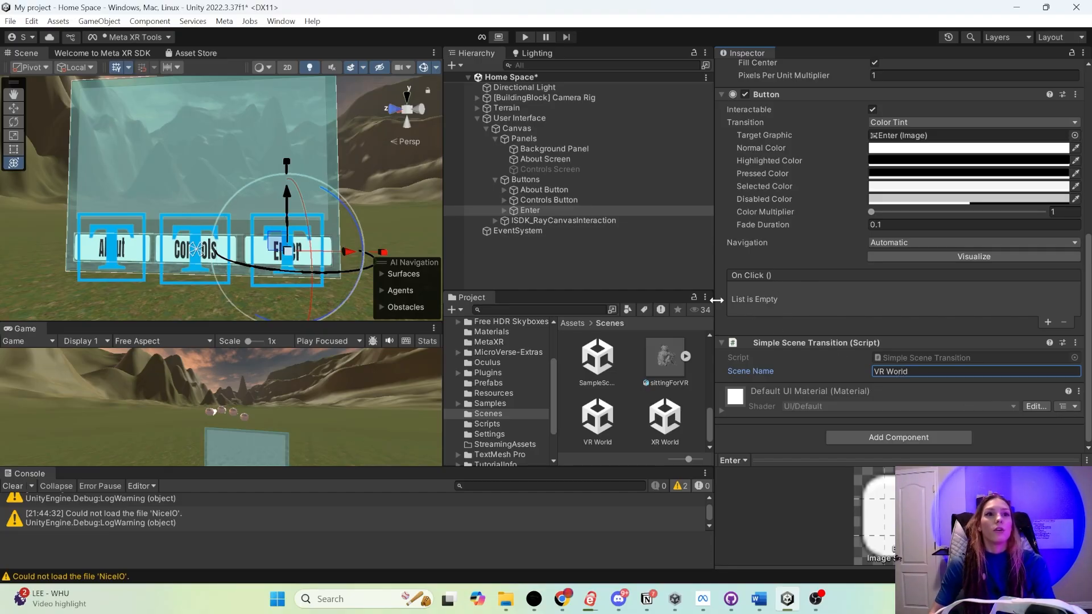
- Add an On Click event to the Enter button that calls LoadScene on its Simple Scene Transition component, and save the scene
{"action": "left_click", "coordinate": [1047, 322]}
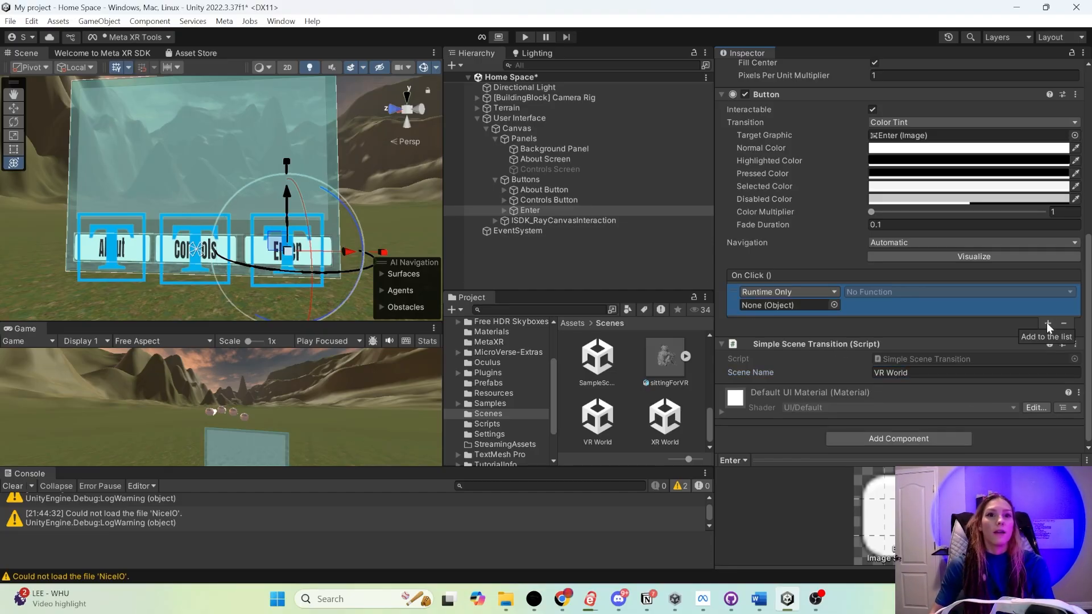
{"action": "left_click_drag", "start_coordinate": [794, 344], "coordinate": [807, 306]}
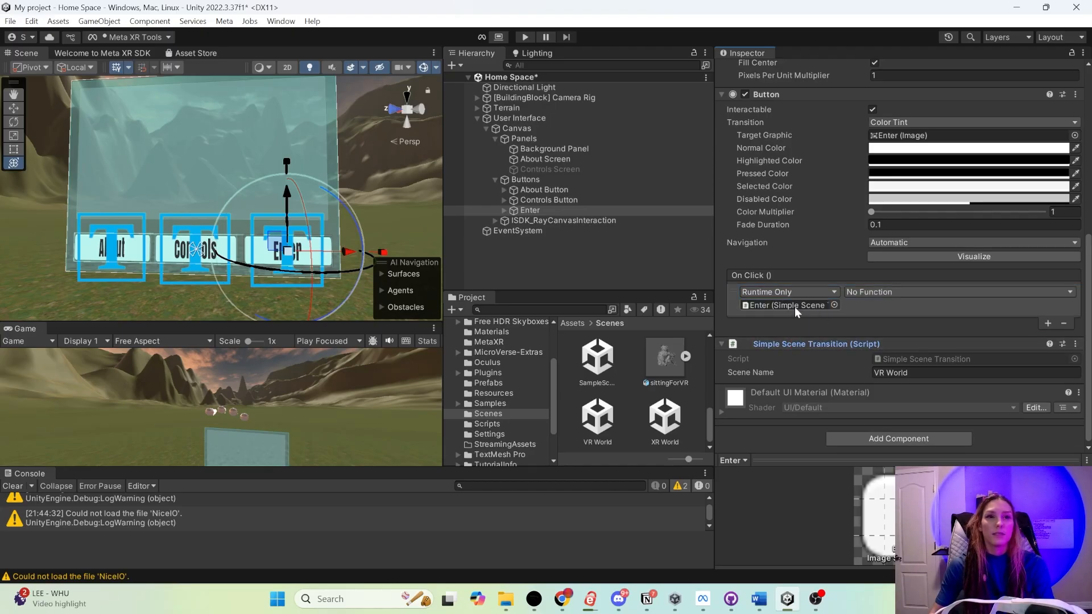
{"action": "left_click", "coordinate": [891, 293]}
{"action": "mouse_move", "coordinate": [889, 404]}
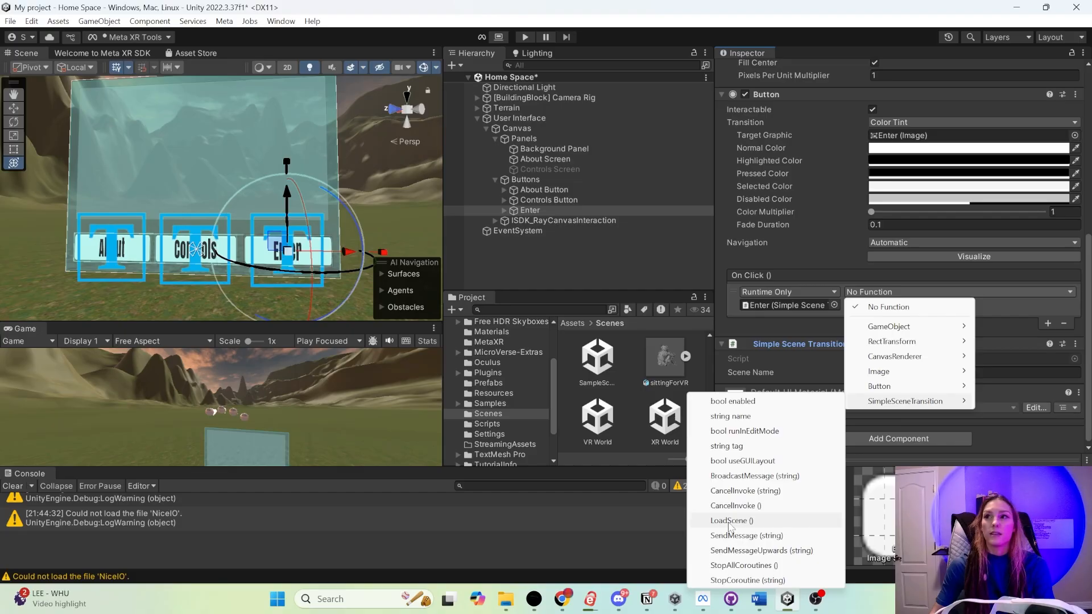
{"action": "left_click", "coordinate": [728, 521]}
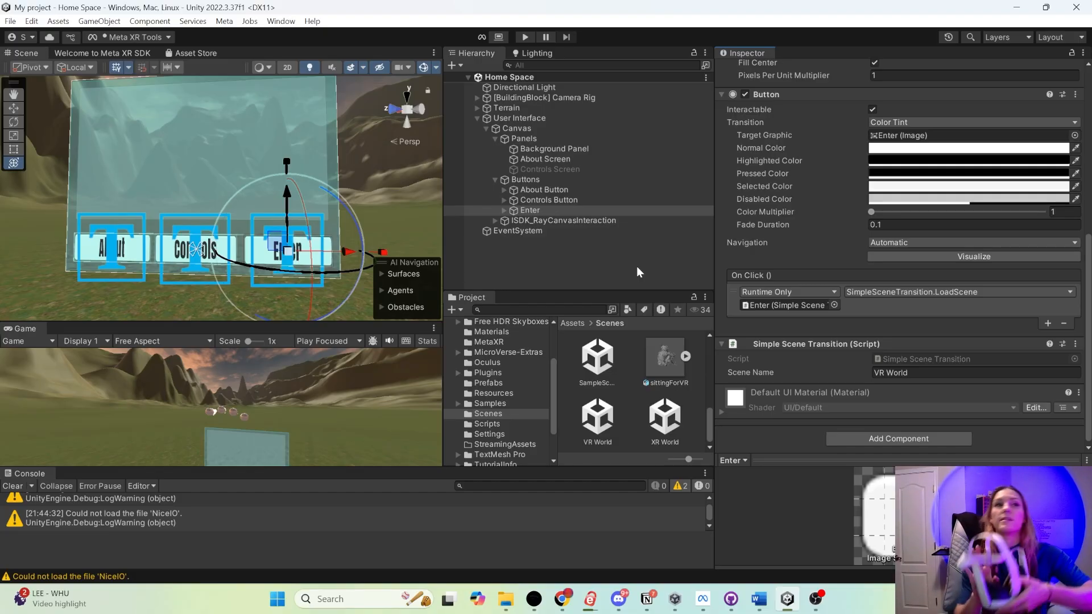
- Run the Home Space scene in play mode to test the canvas buttons
{"action": "left_click", "coordinate": [526, 38]}
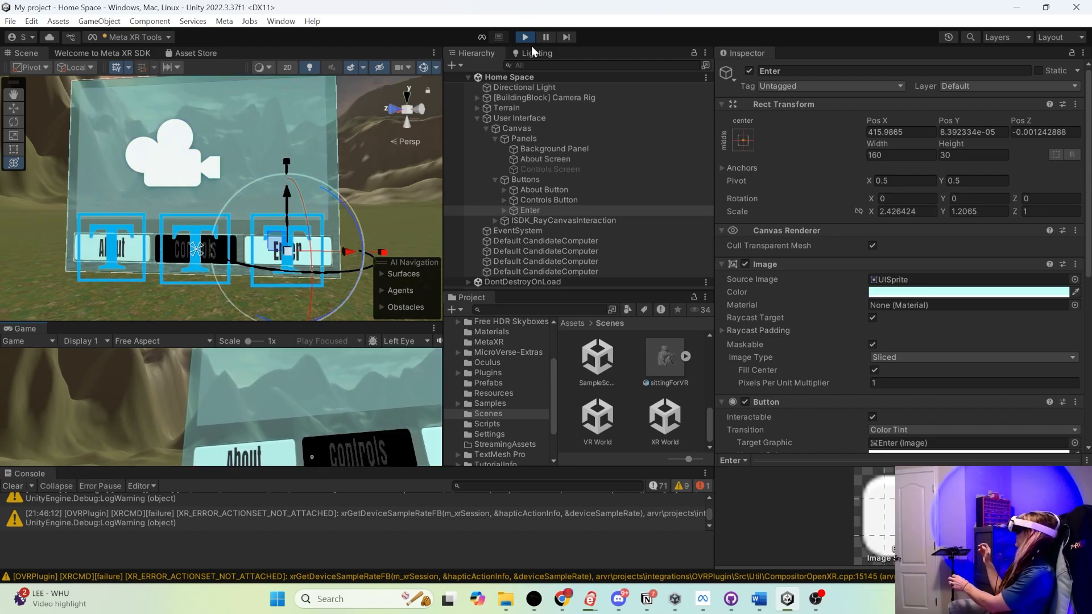